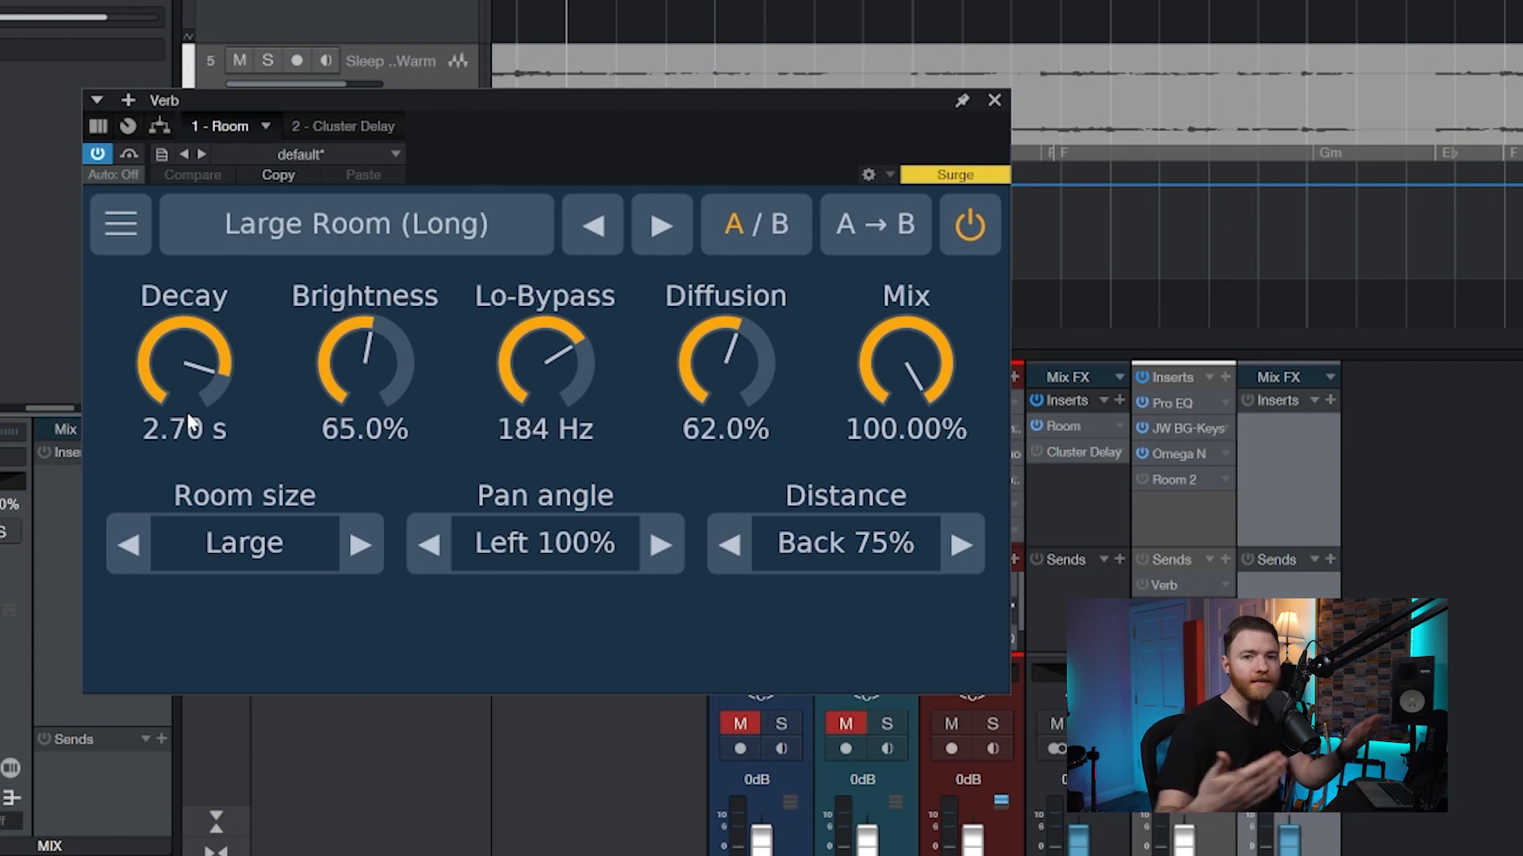
- Set the room reverb's decay to 2.30 s and its room size to Medium
left_click_drag(188, 425, 159, 349)
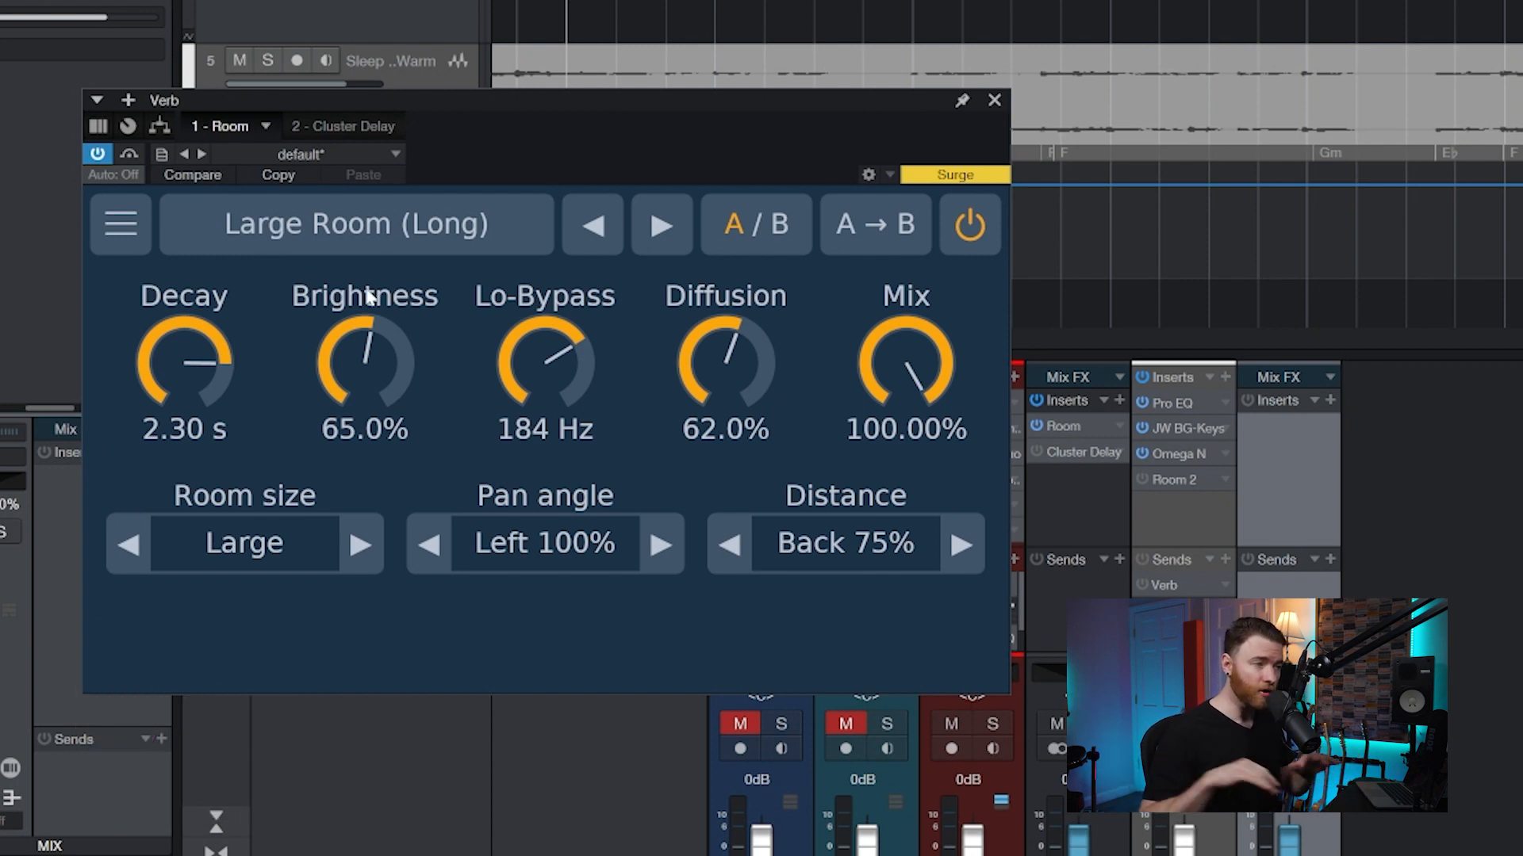
mouse_move(354, 379)
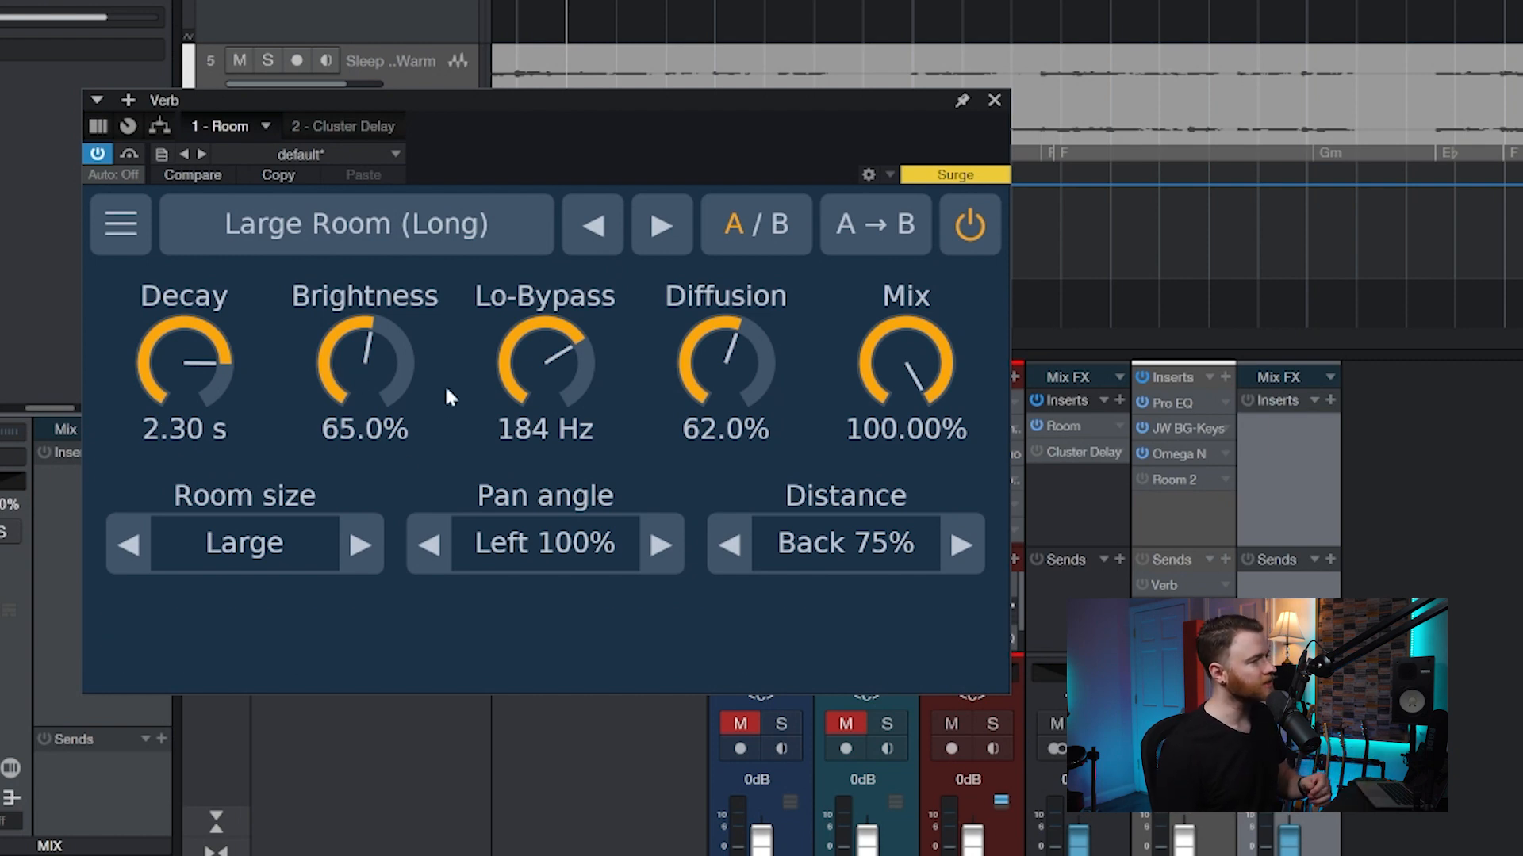
mouse_move(520, 364)
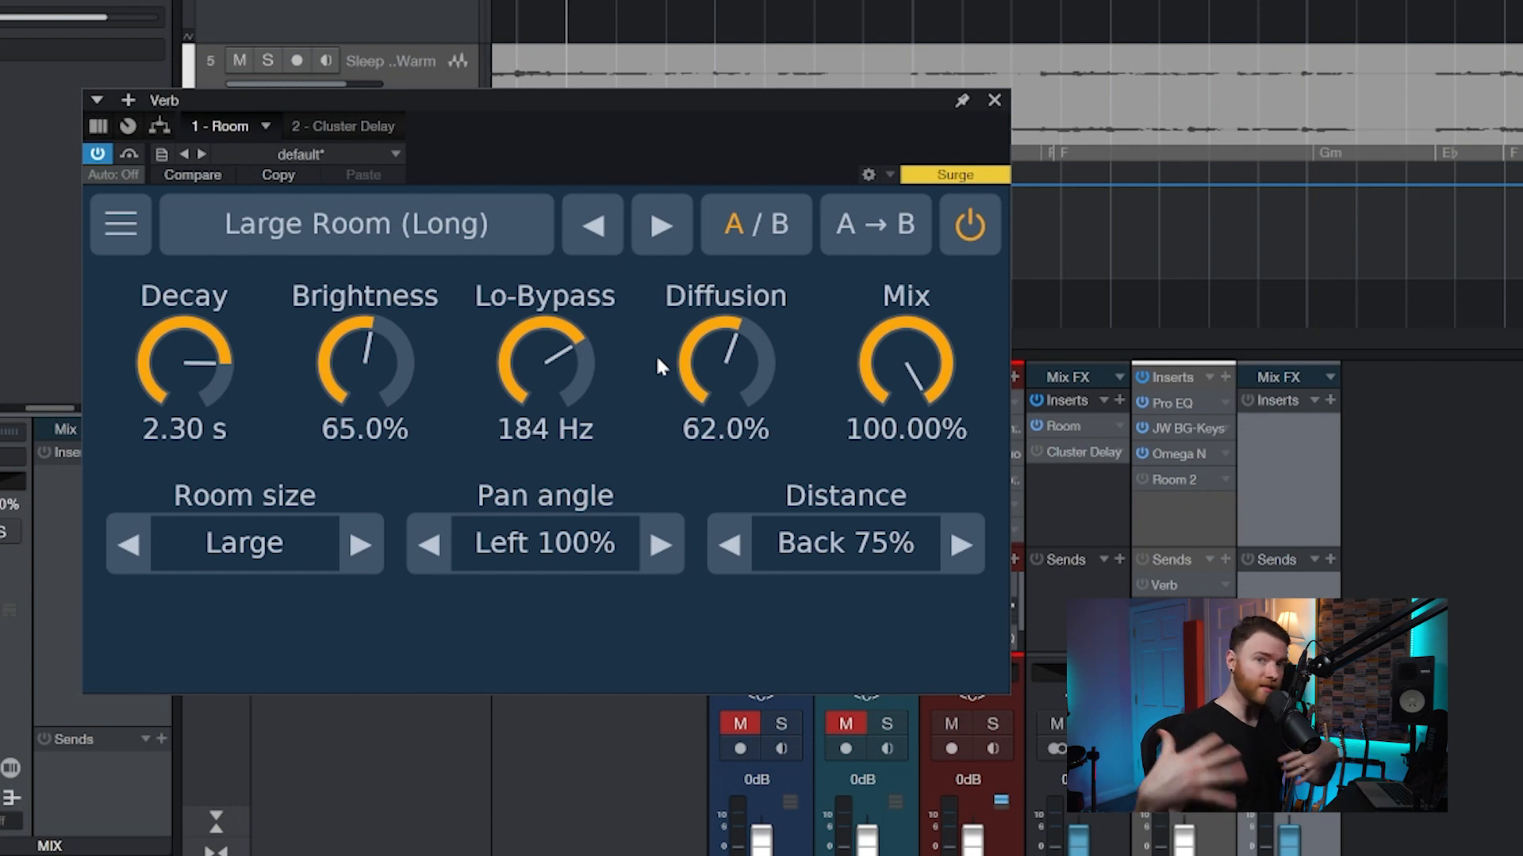
mouse_move(708, 371)
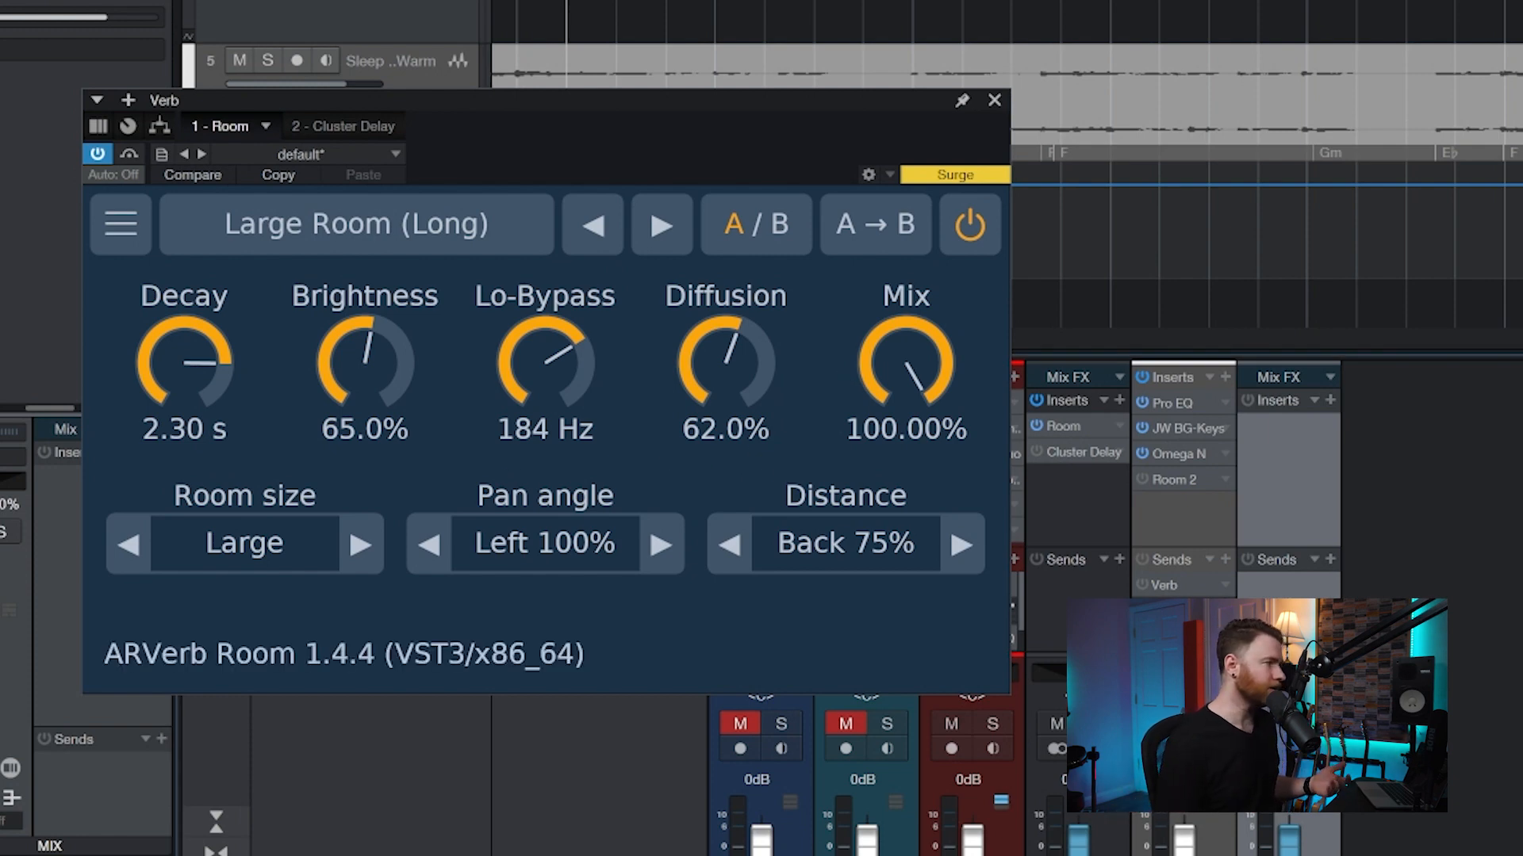
left_click(127, 546)
left_click(126, 546)
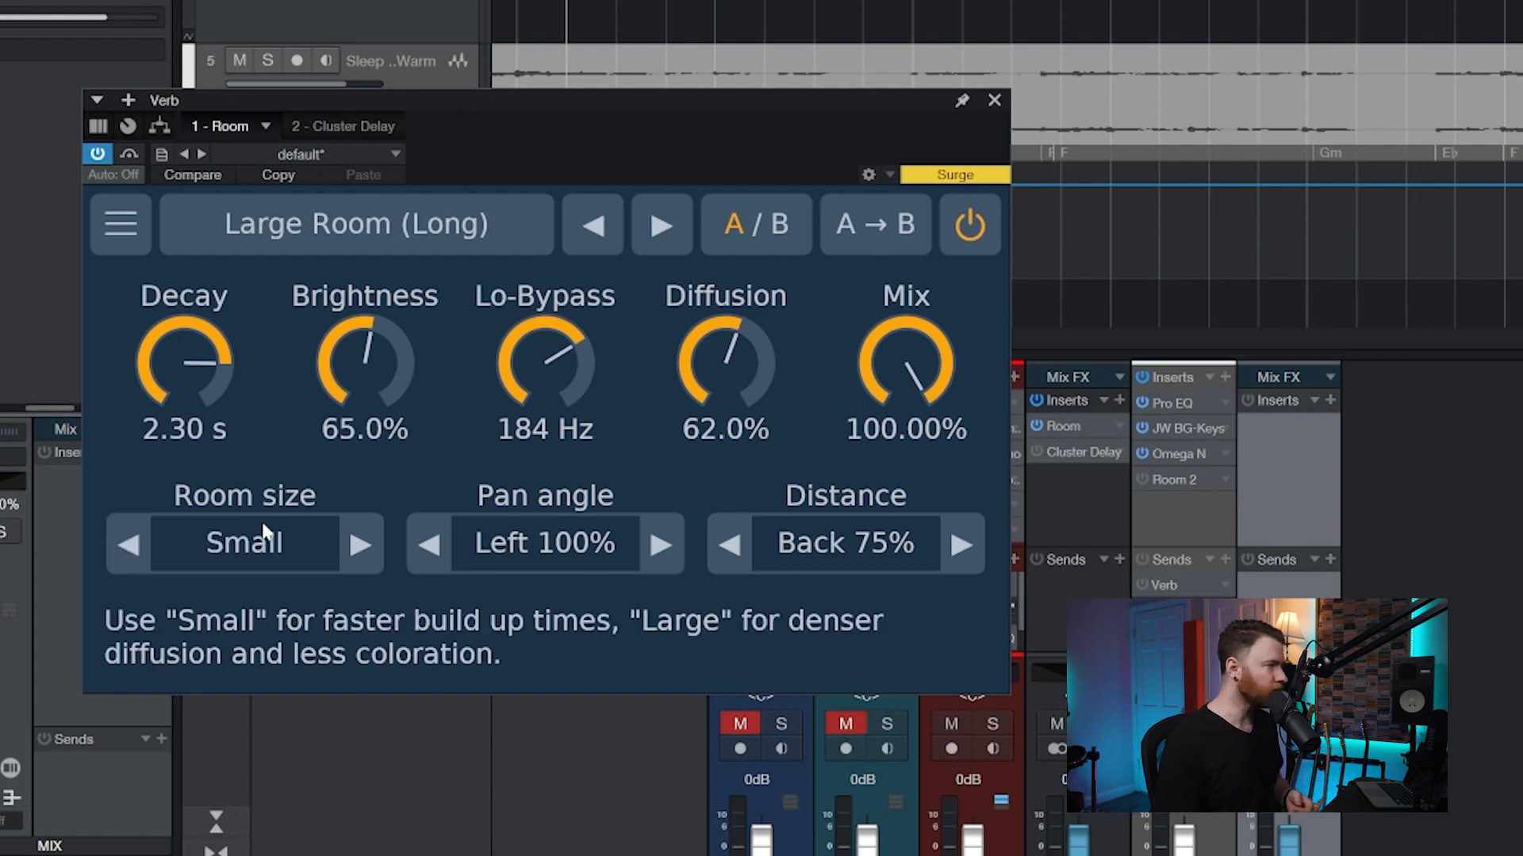
left_click(355, 546)
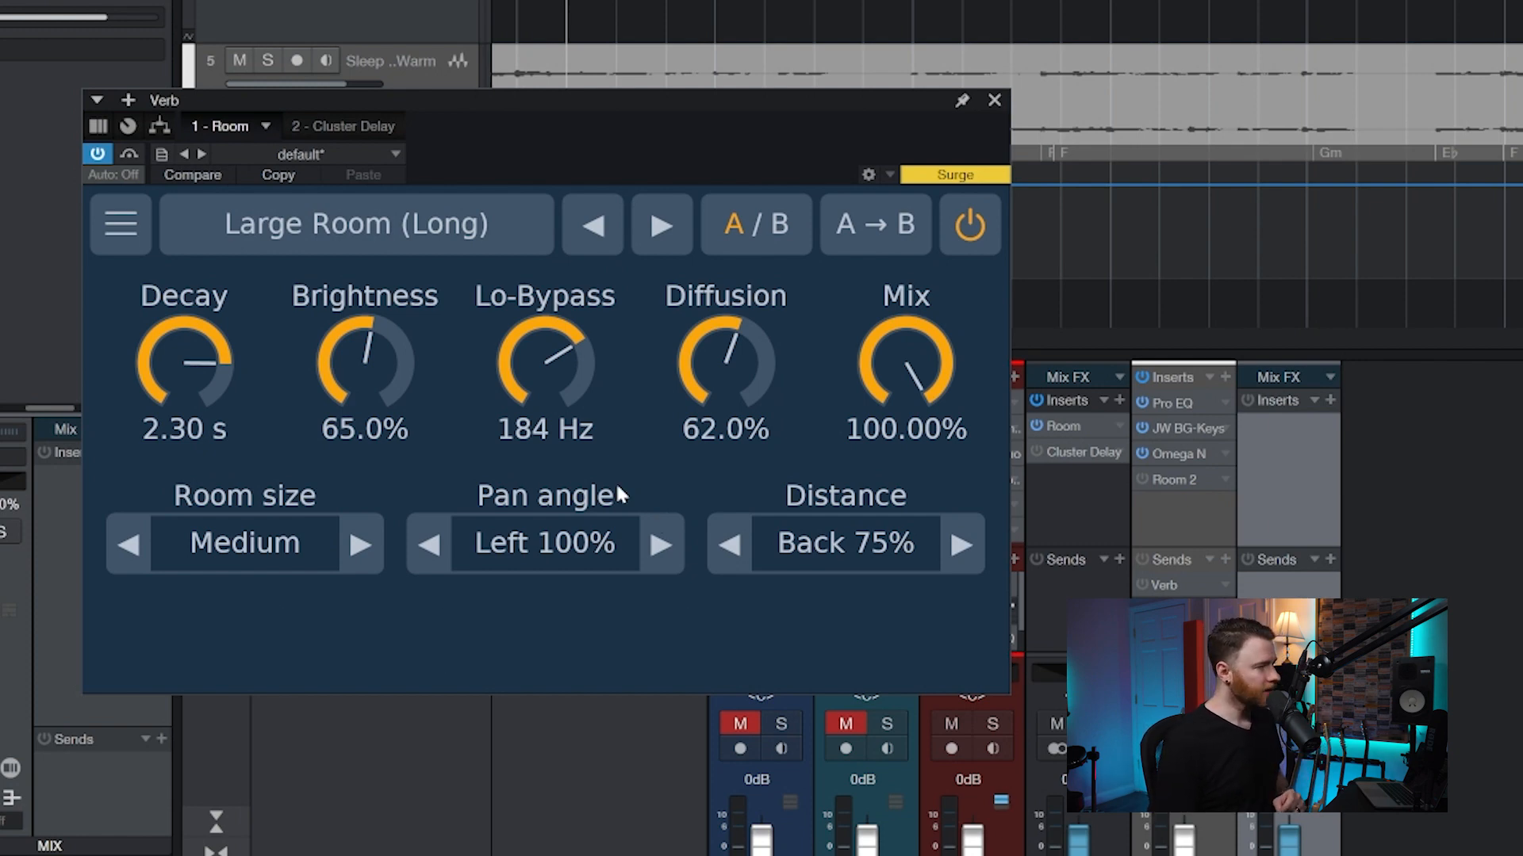
- Move the reverb's pan angle to Center
left_click(660, 547)
left_click(659, 545)
left_click(659, 545)
left_click(659, 544)
left_click(658, 545)
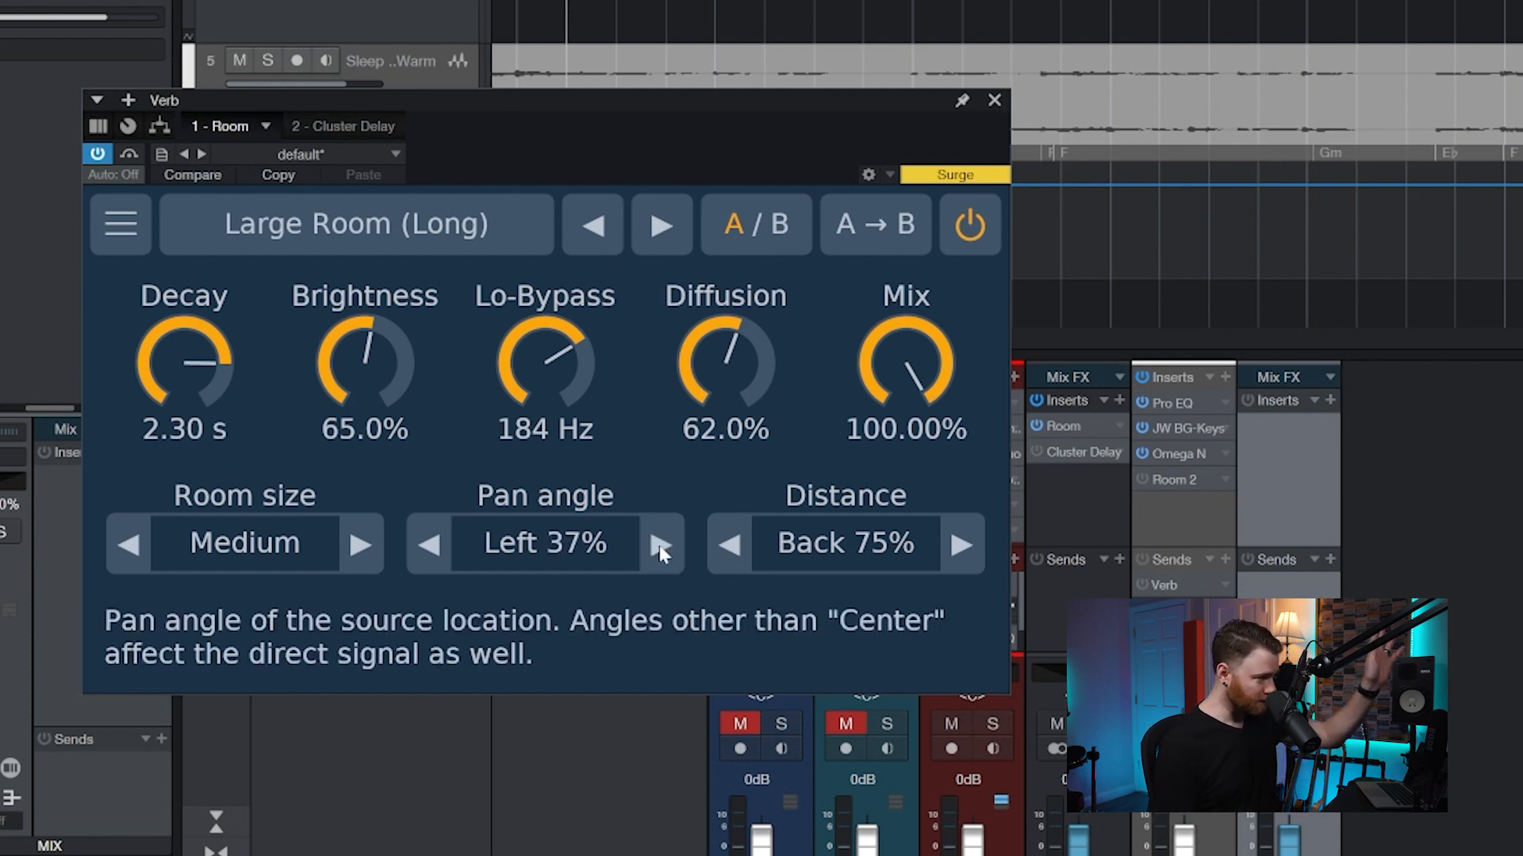
left_click(659, 544)
left_click(659, 545)
left_click(659, 544)
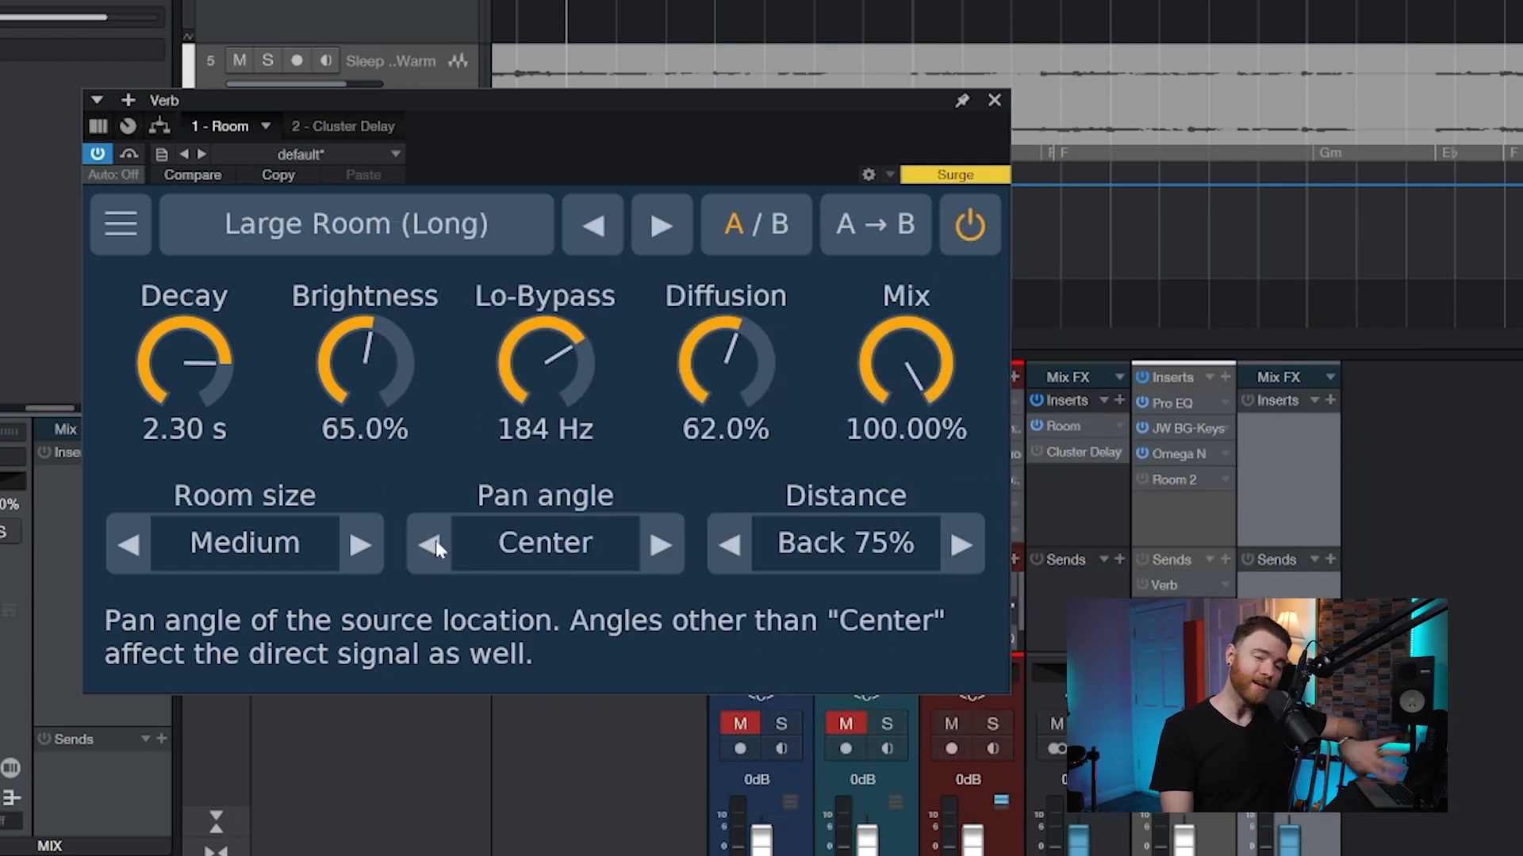
- Set the reverb's pan angle to Left 50%
left_click(429, 544)
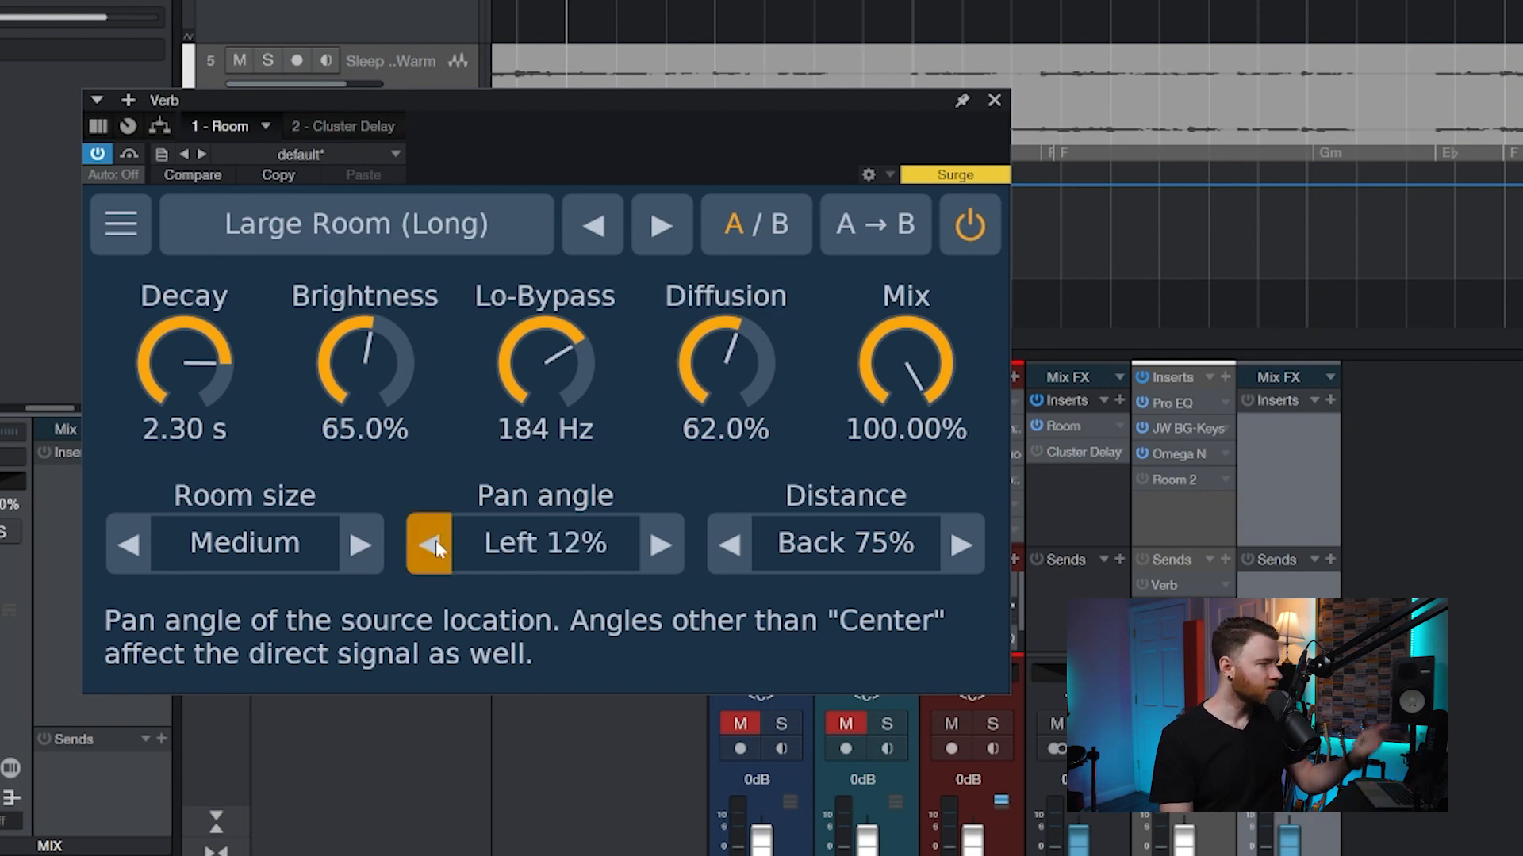
left_click(429, 544)
left_click(429, 544)
left_click(429, 544)
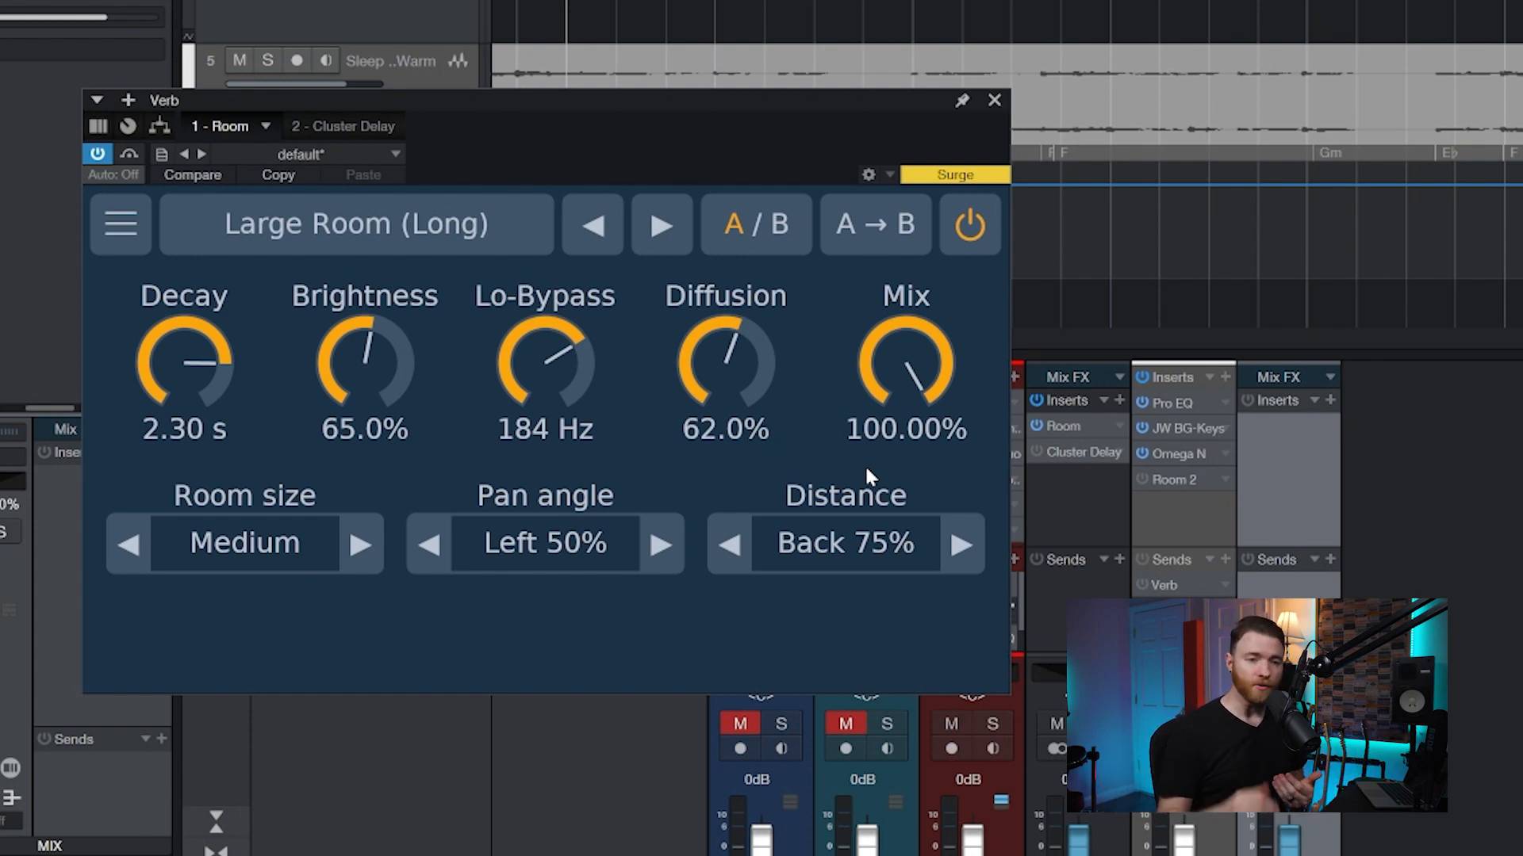
- Try the reverb's distance at Front and set it to Back 100%
left_click(730, 545)
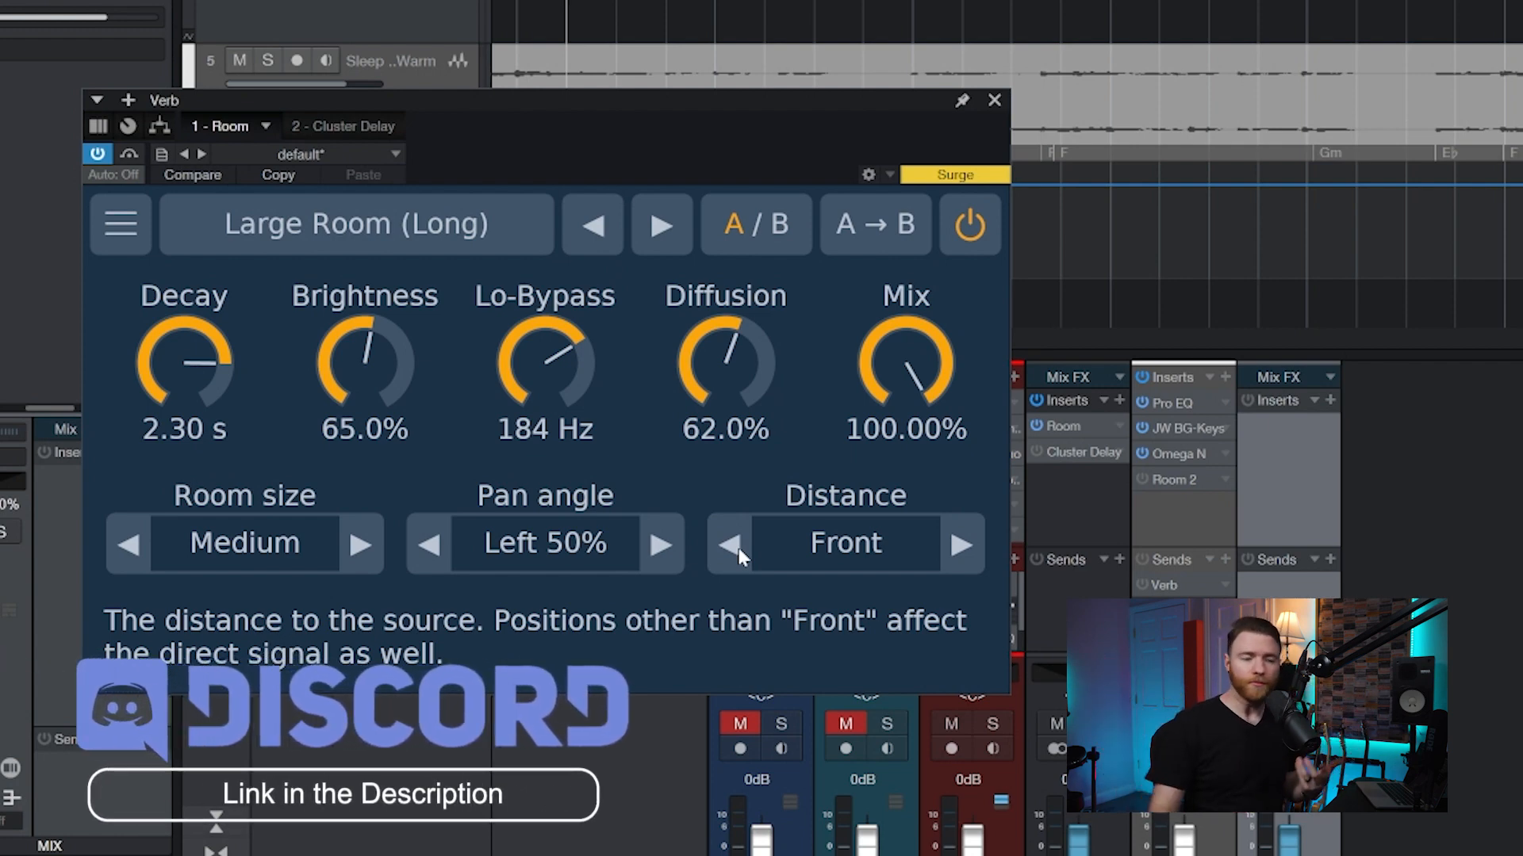
left_click(961, 544)
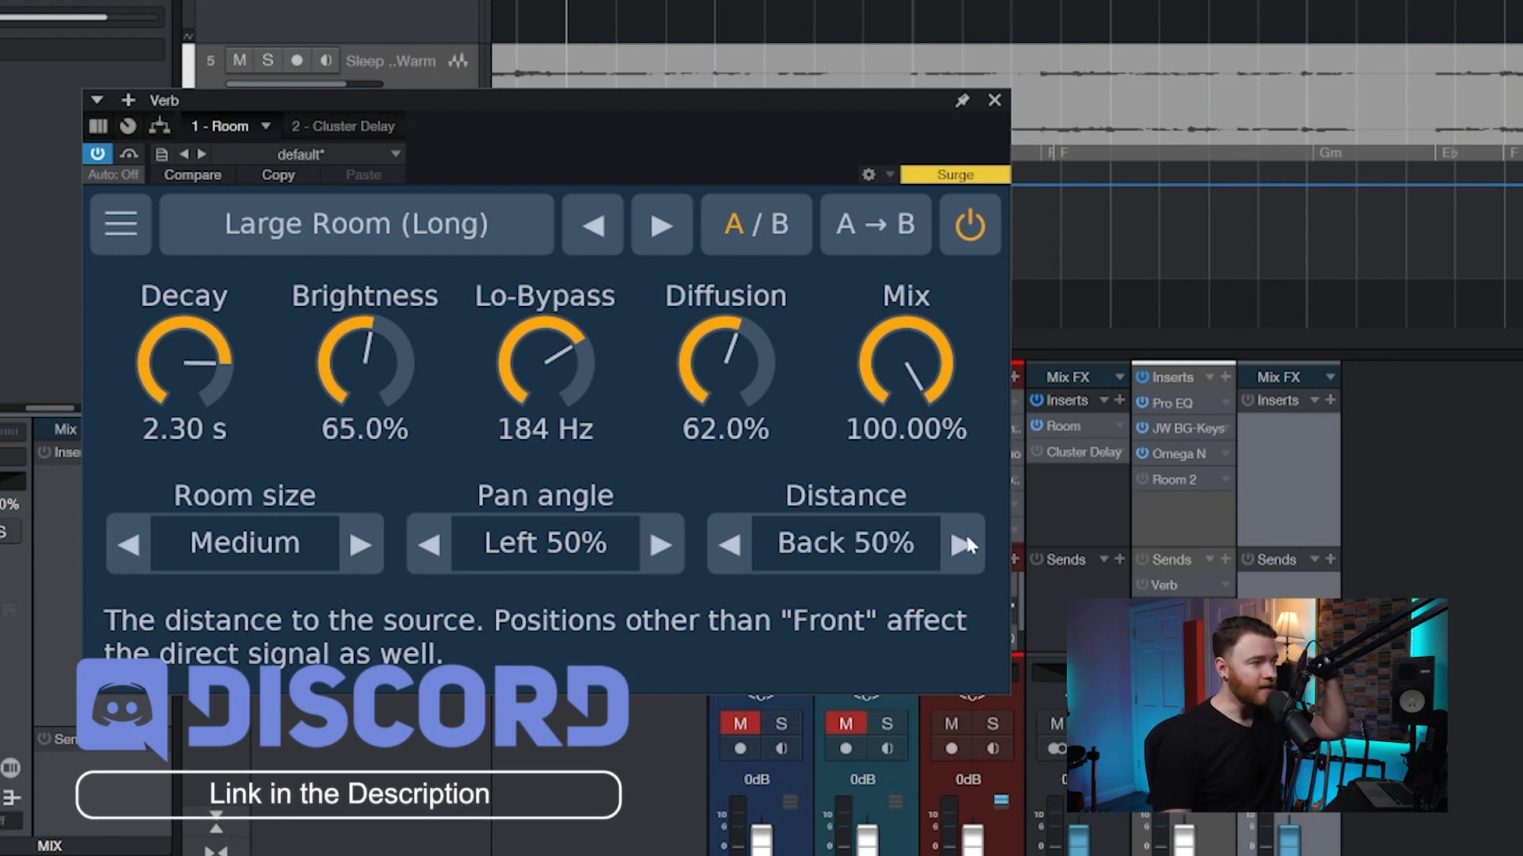
left_click(963, 544)
left_click(963, 544)
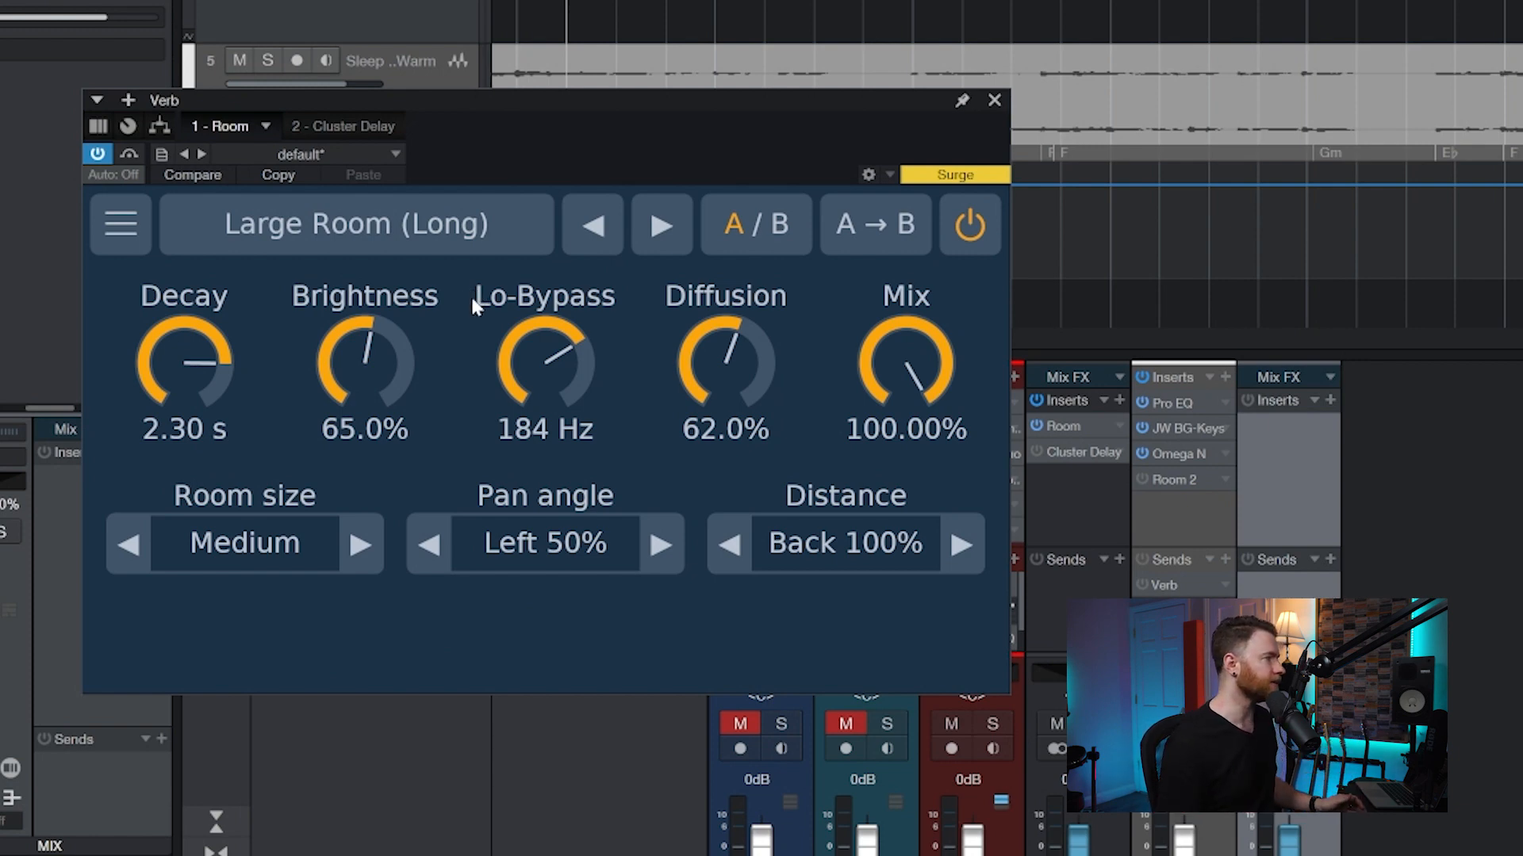
- Look through the reverb's plugin options and preset list, and toggle between its A and B settings
left_click(121, 246)
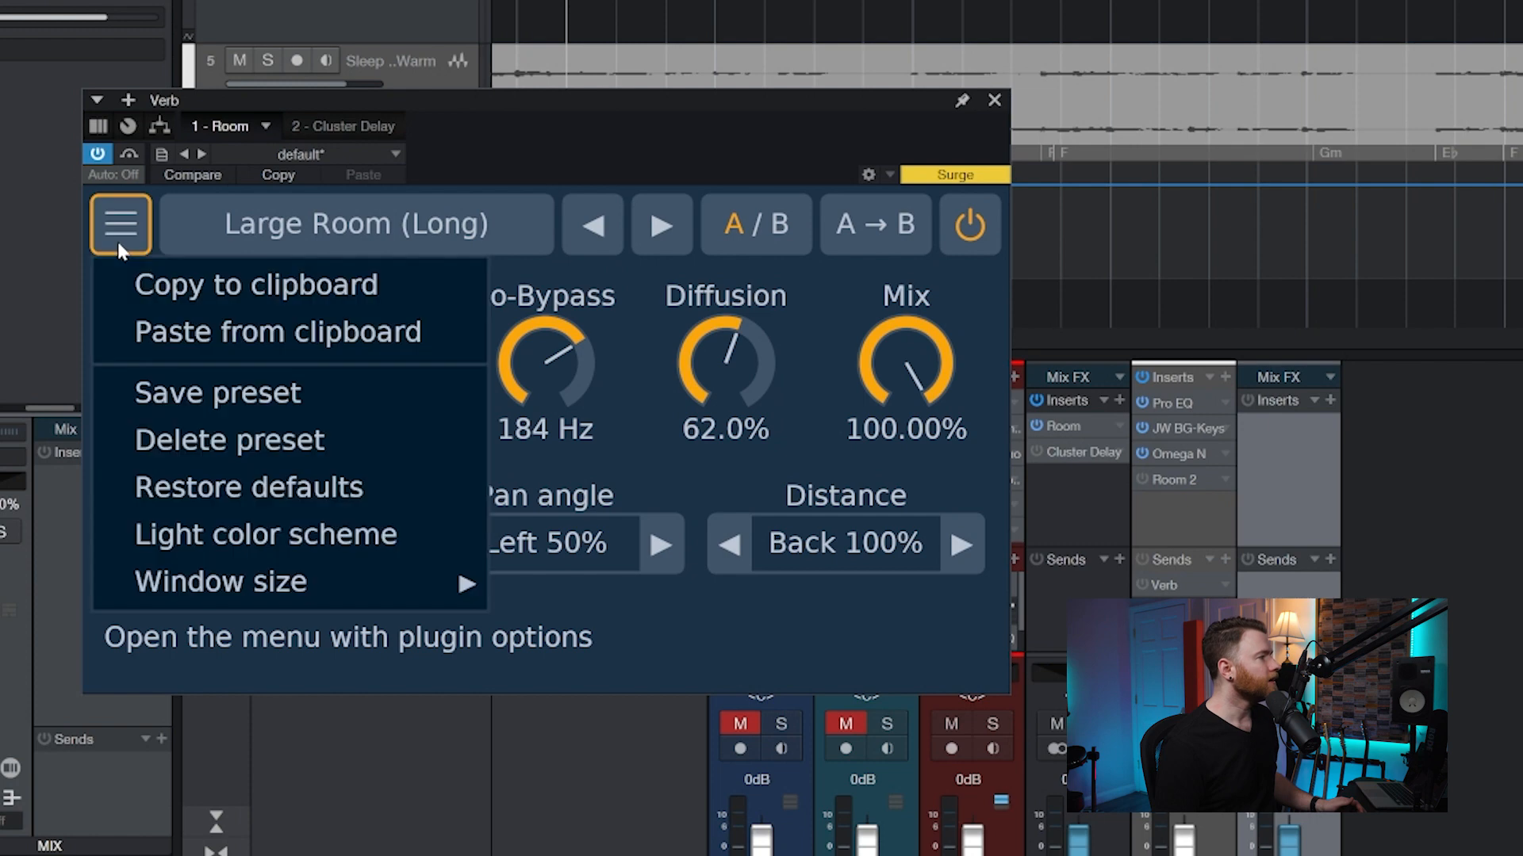
left_click(230, 232)
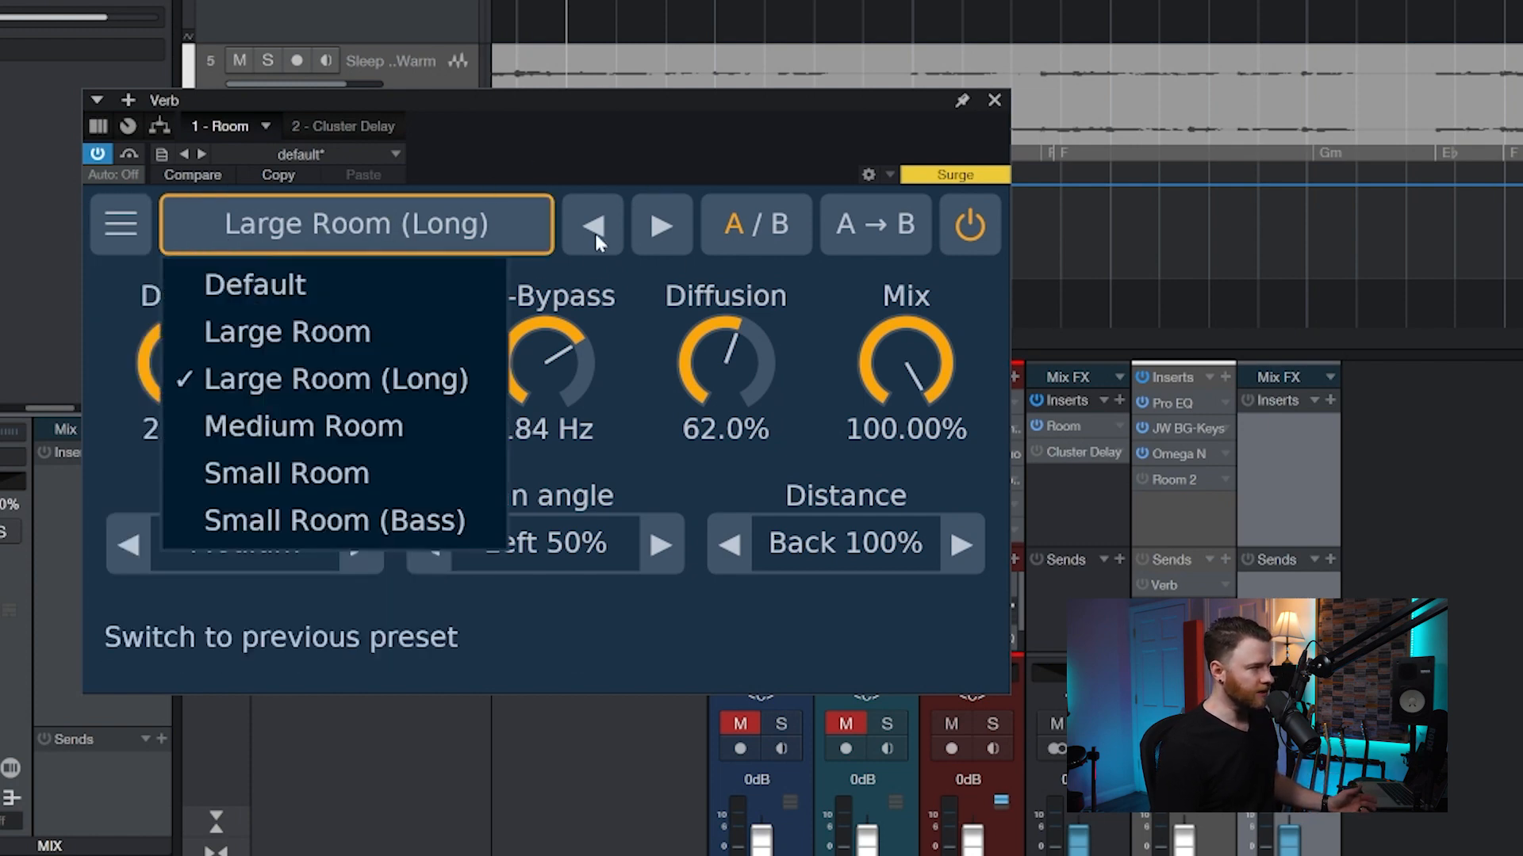
left_click(826, 279)
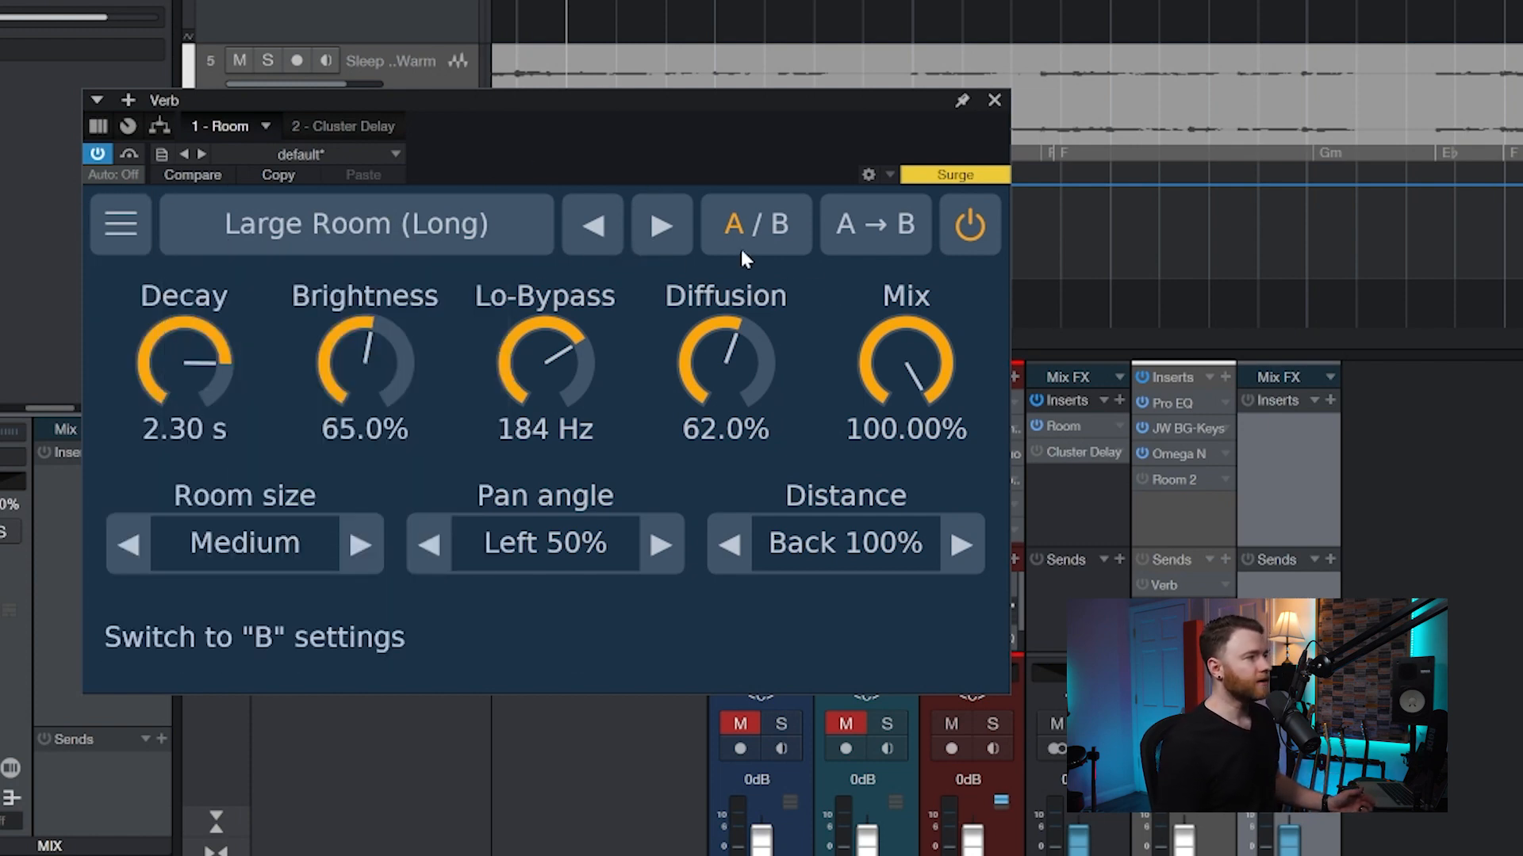
left_click(742, 238)
left_click(742, 238)
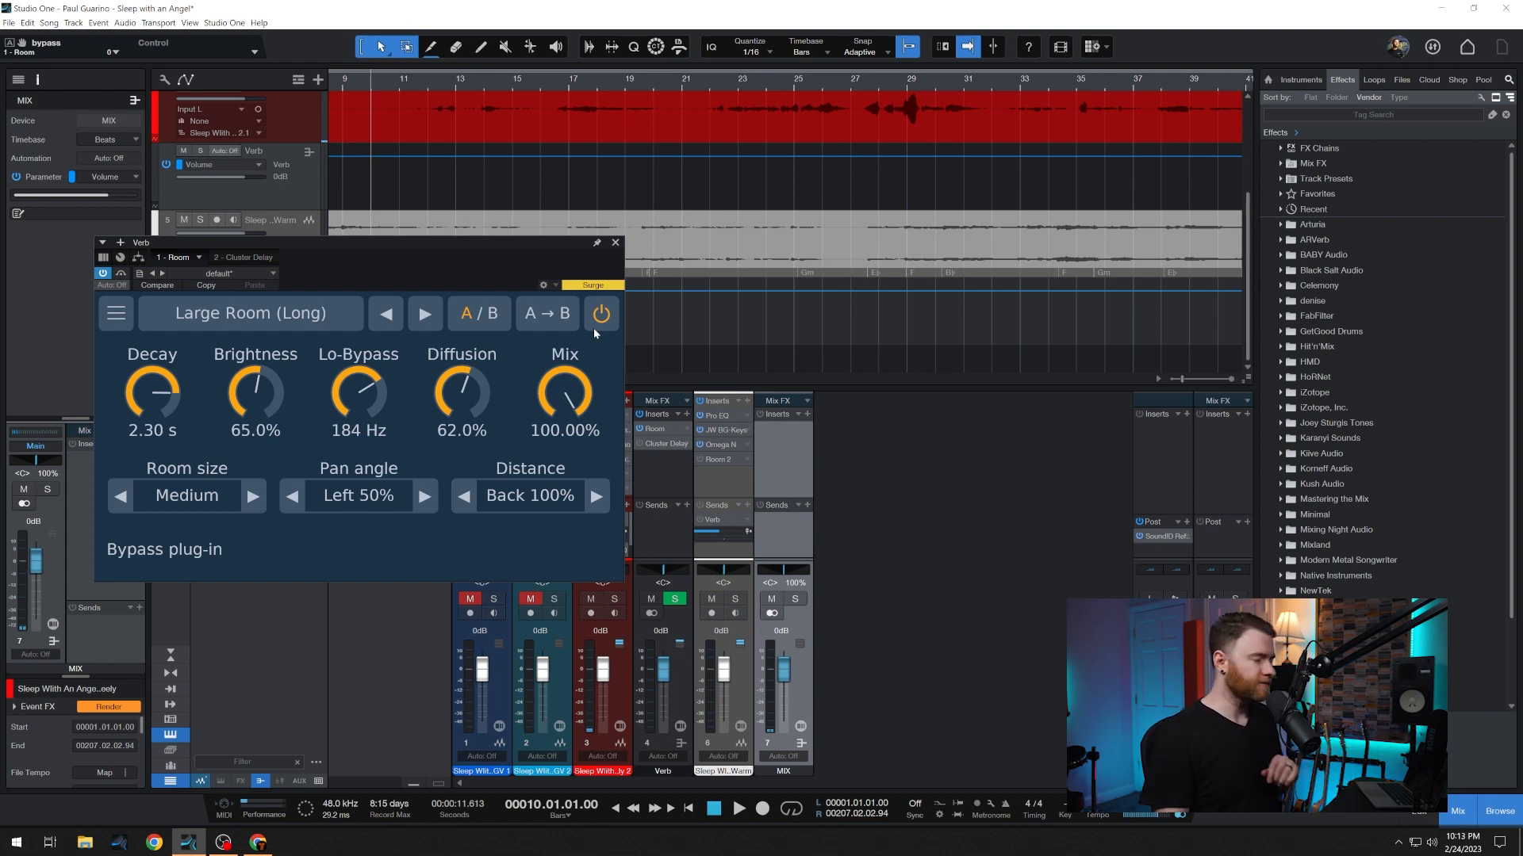
- Remove the Cluster Delay insert from the Verb channel and reopen its Room reverb
left_click(615, 244)
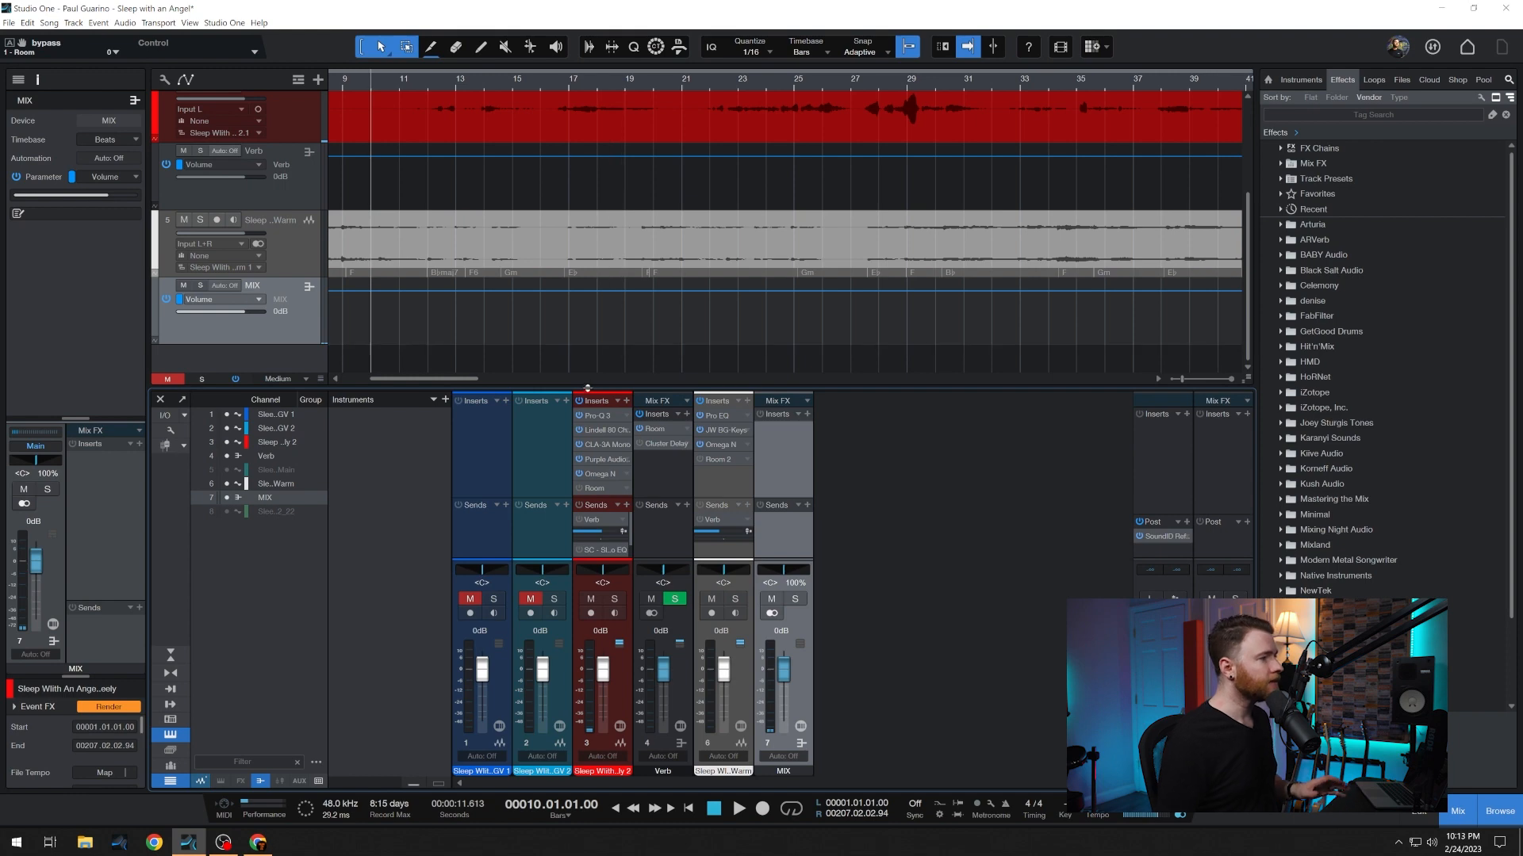
left_click(602, 614)
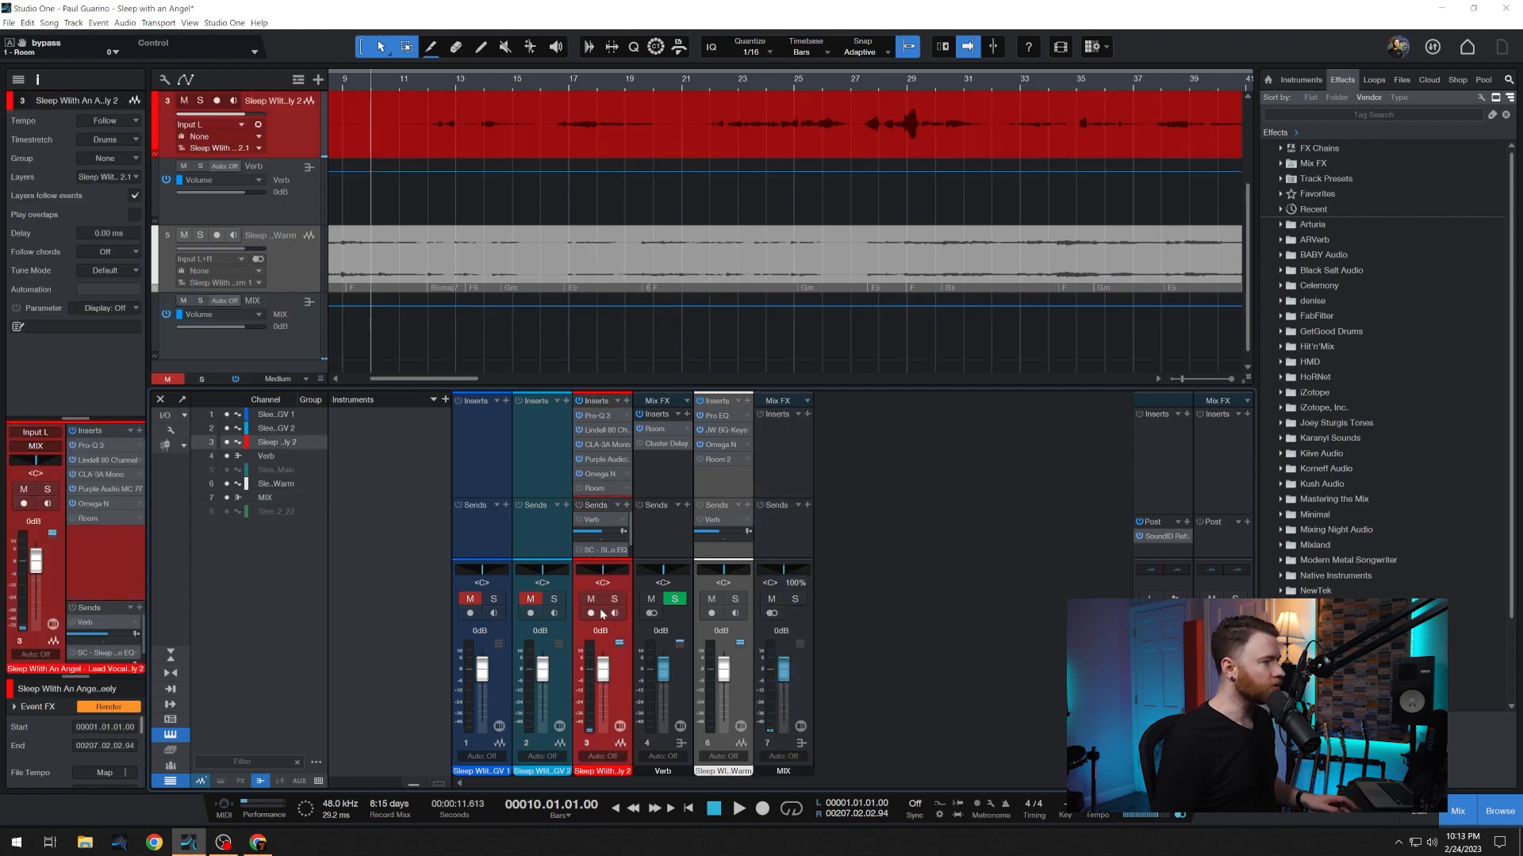
left_click(720, 488)
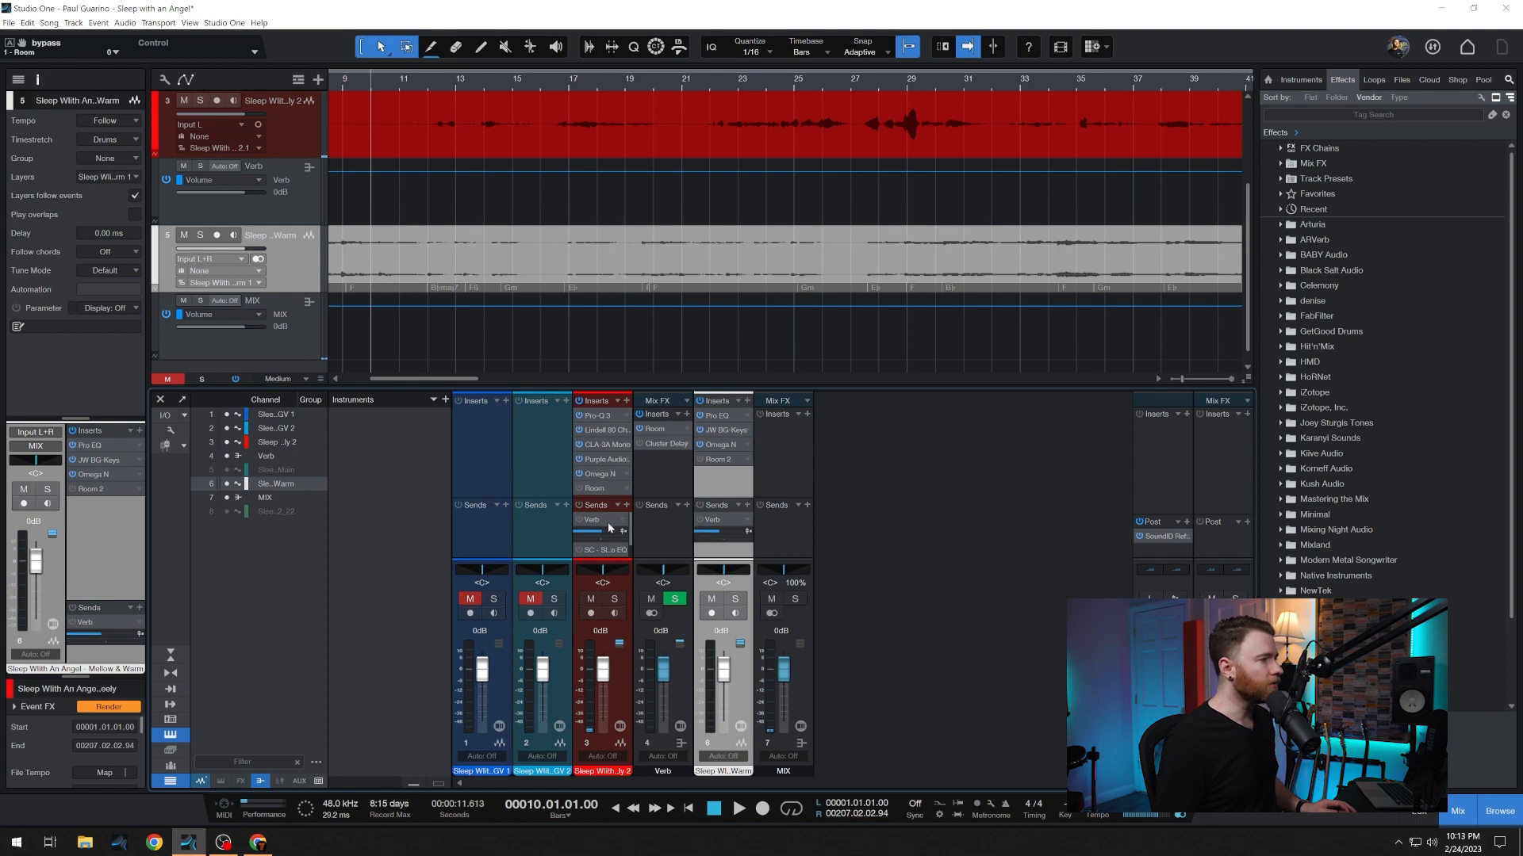
left_click(655, 429)
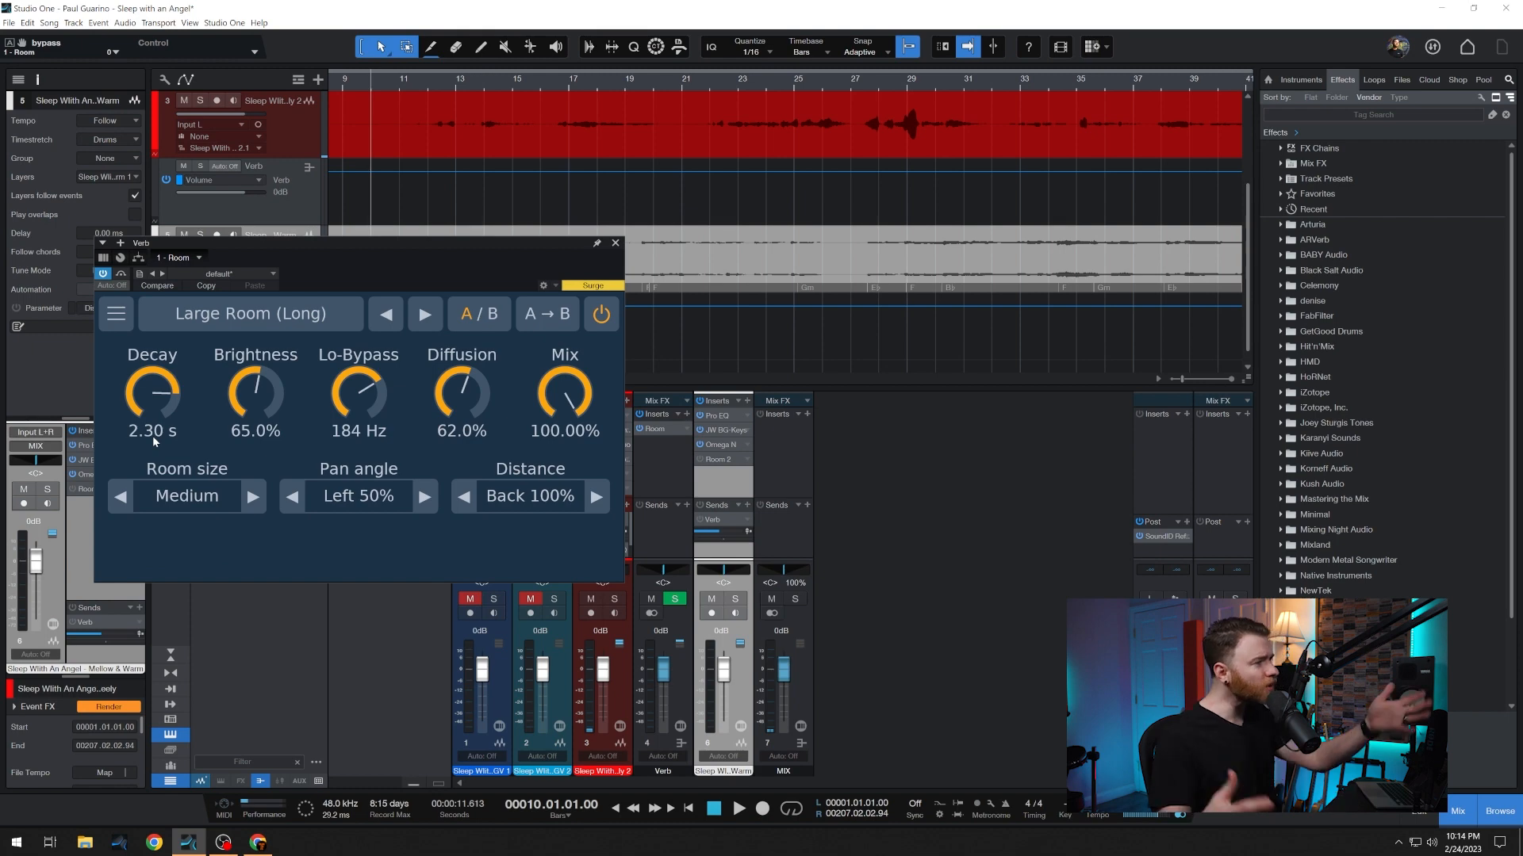
- Reset the reverb's pan angle to Center and its distance to Front
left_click(423, 497)
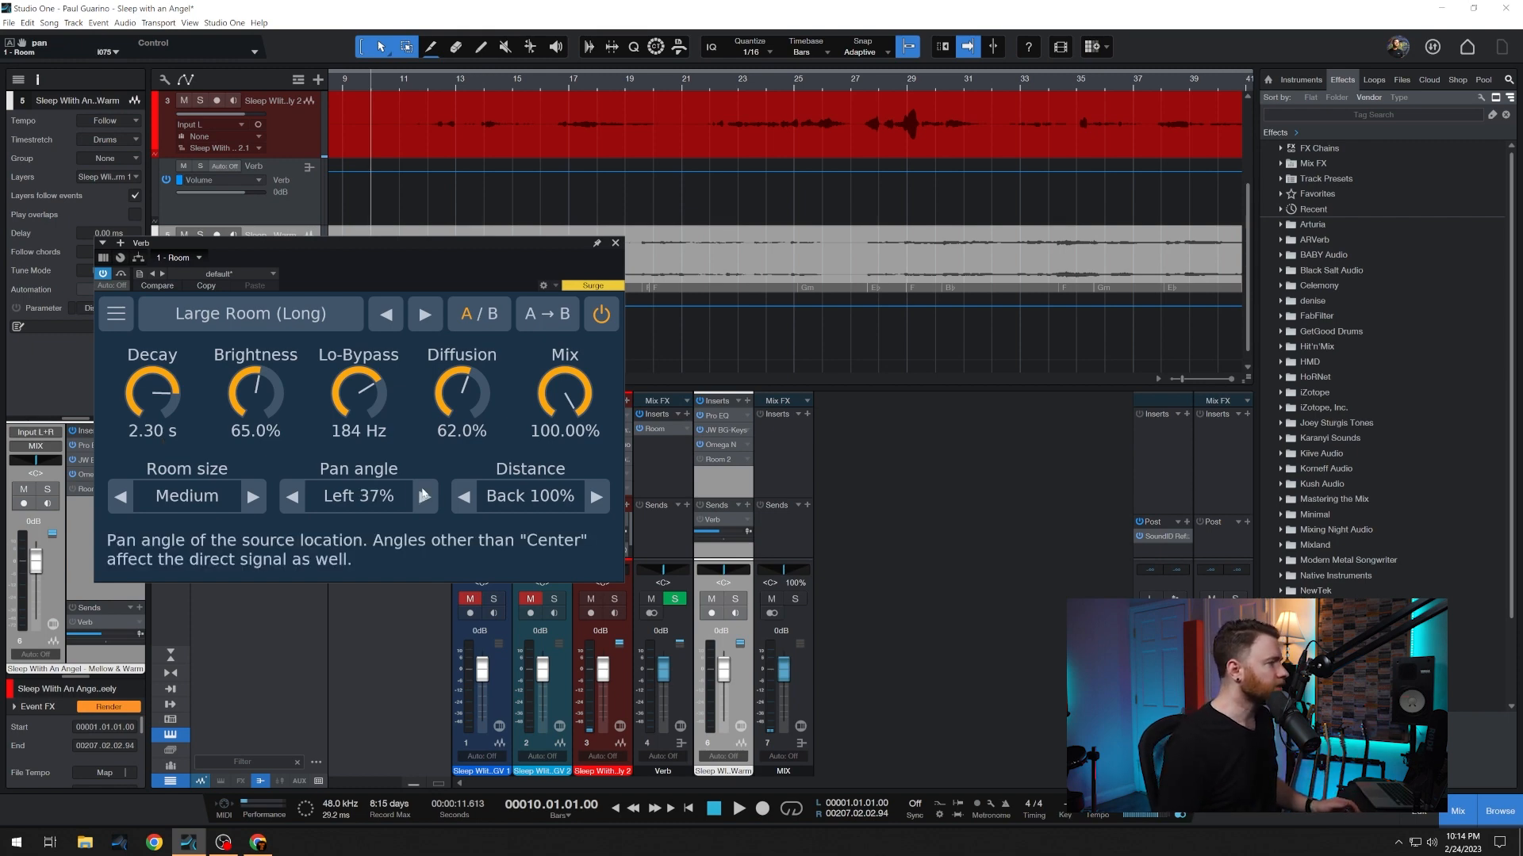
left_click(350, 496)
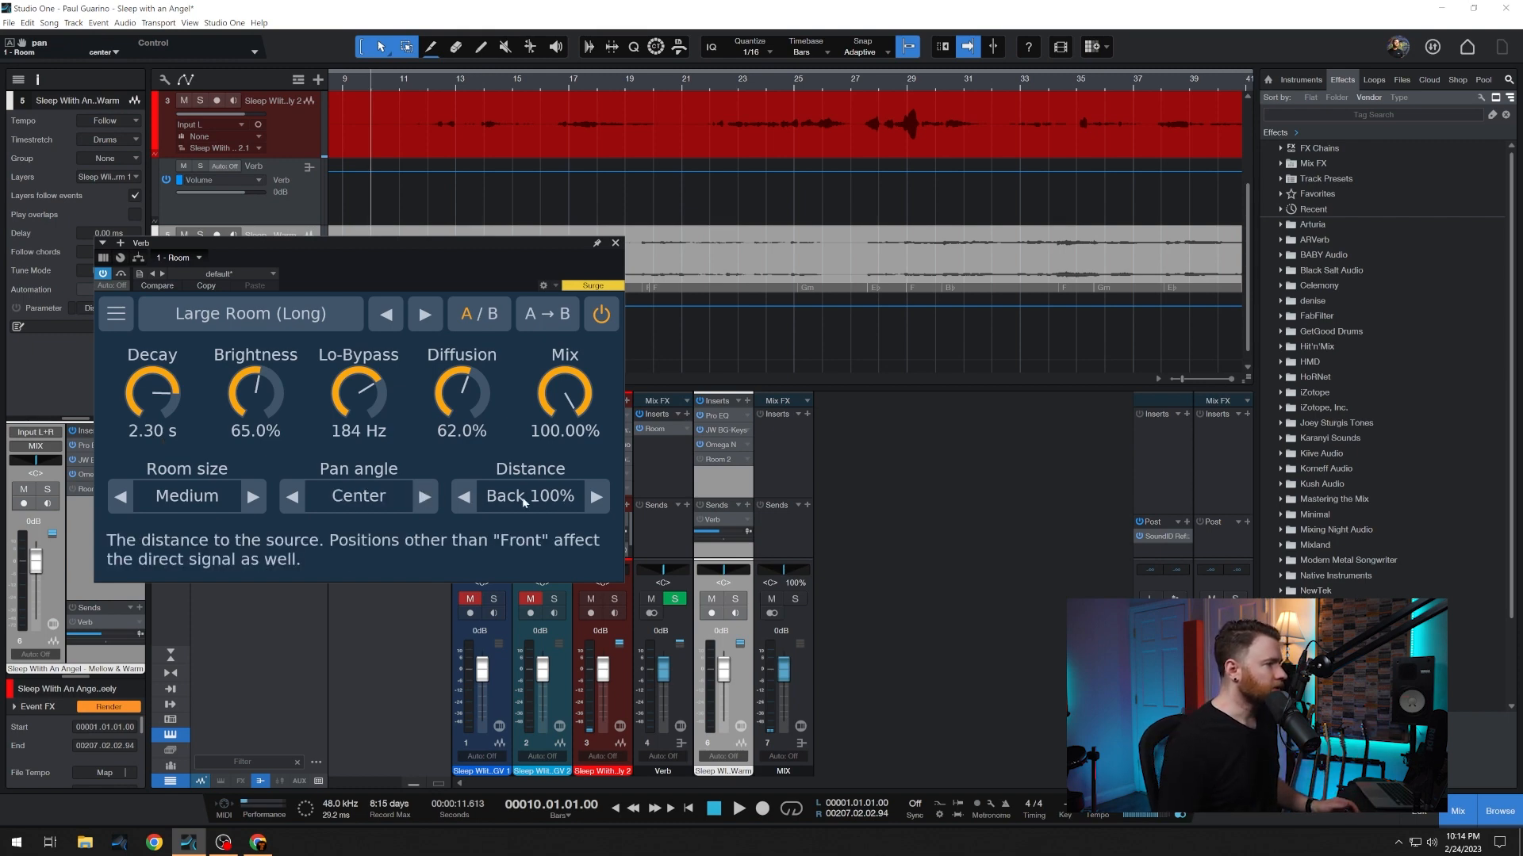
left_click(463, 496)
left_click(463, 496)
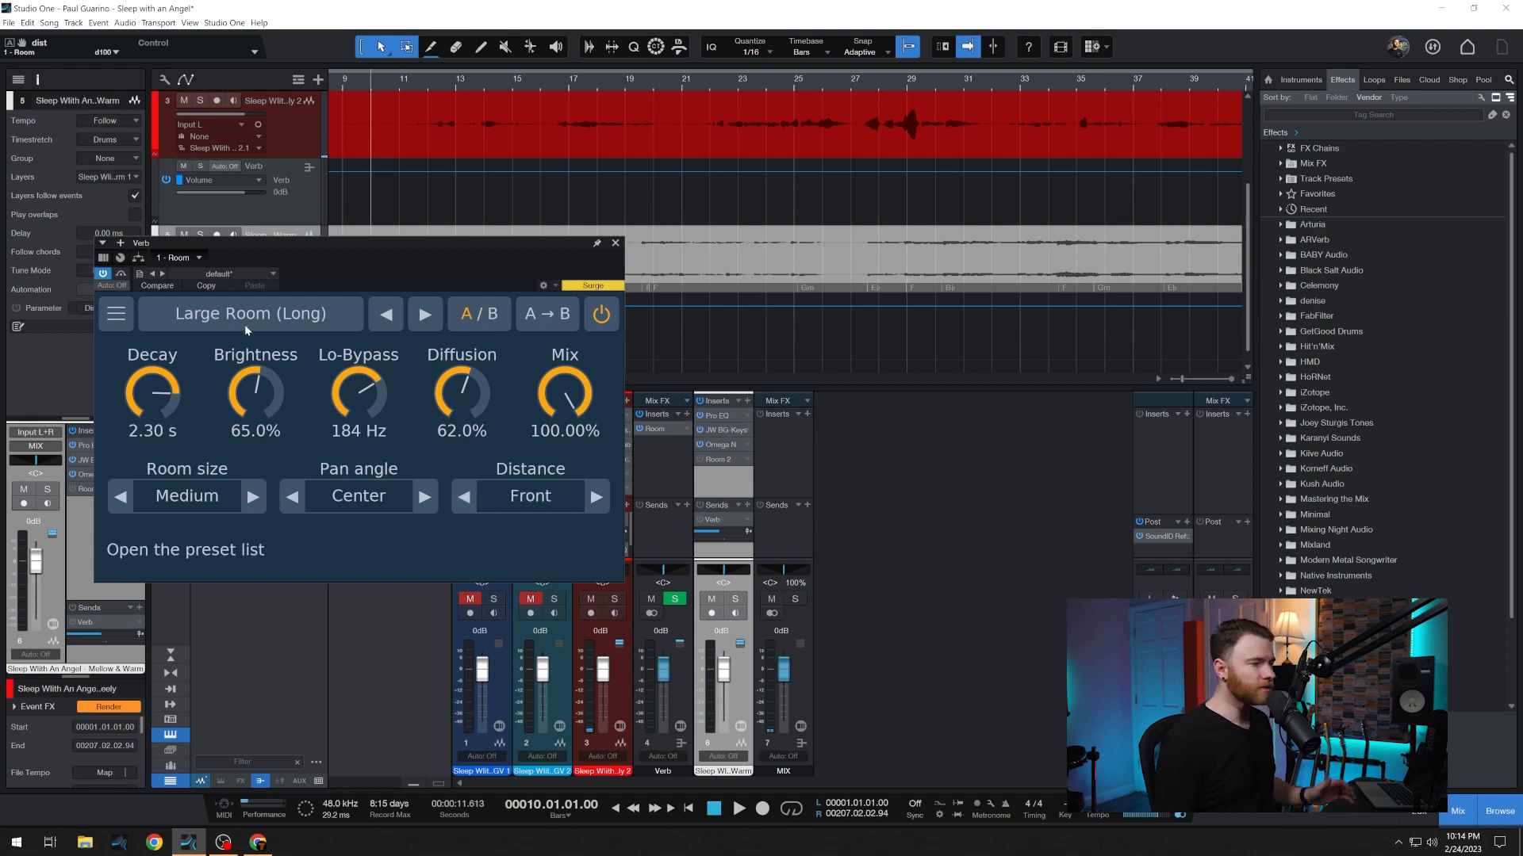
- Solo the Mellow & Warm track and activate its send to the Verb channel during playback
left_click(736, 599)
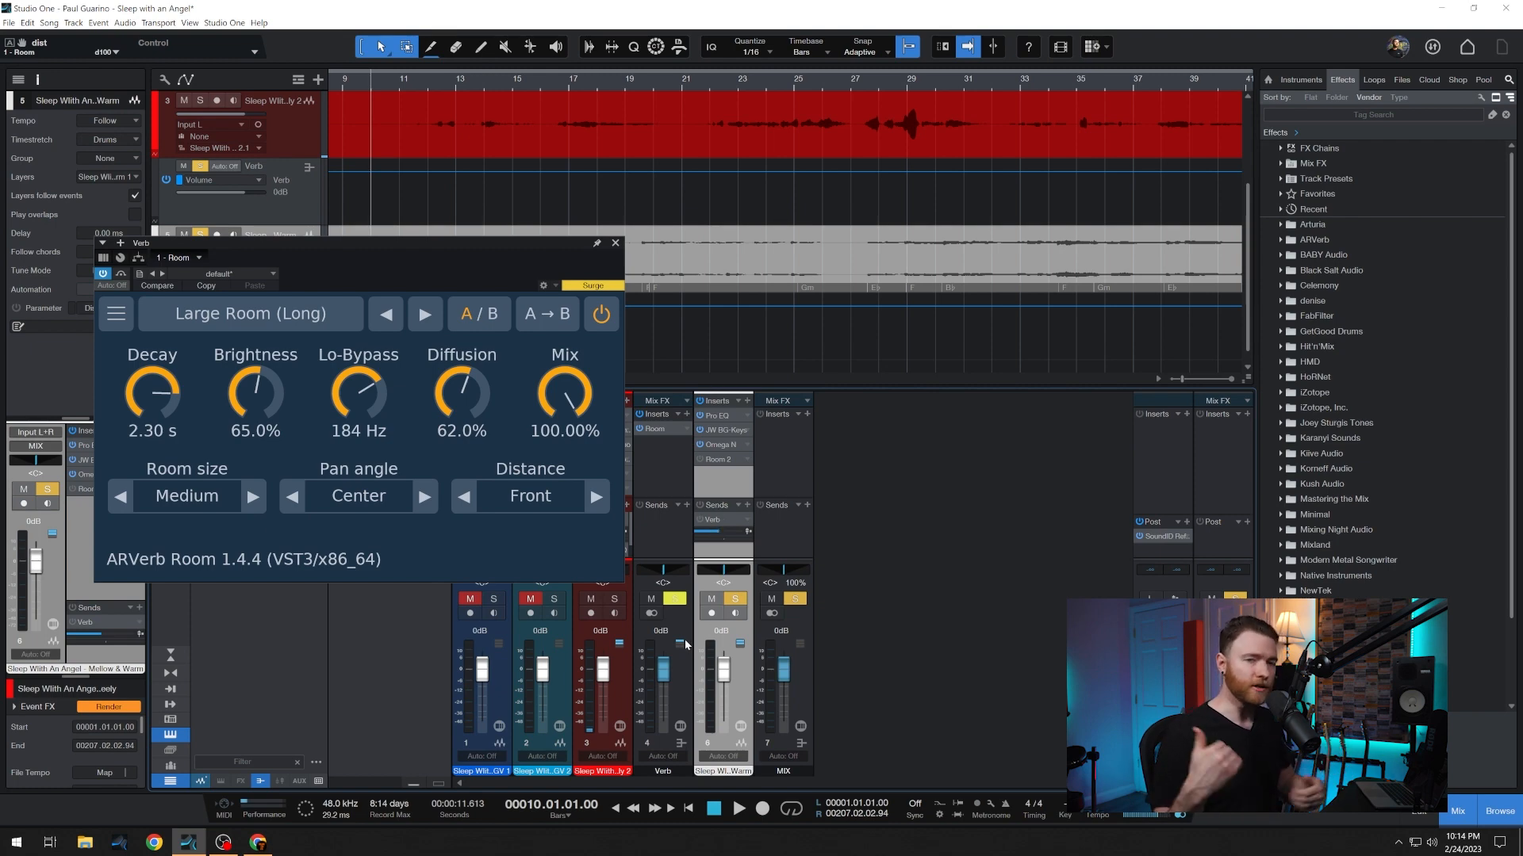
key("space")
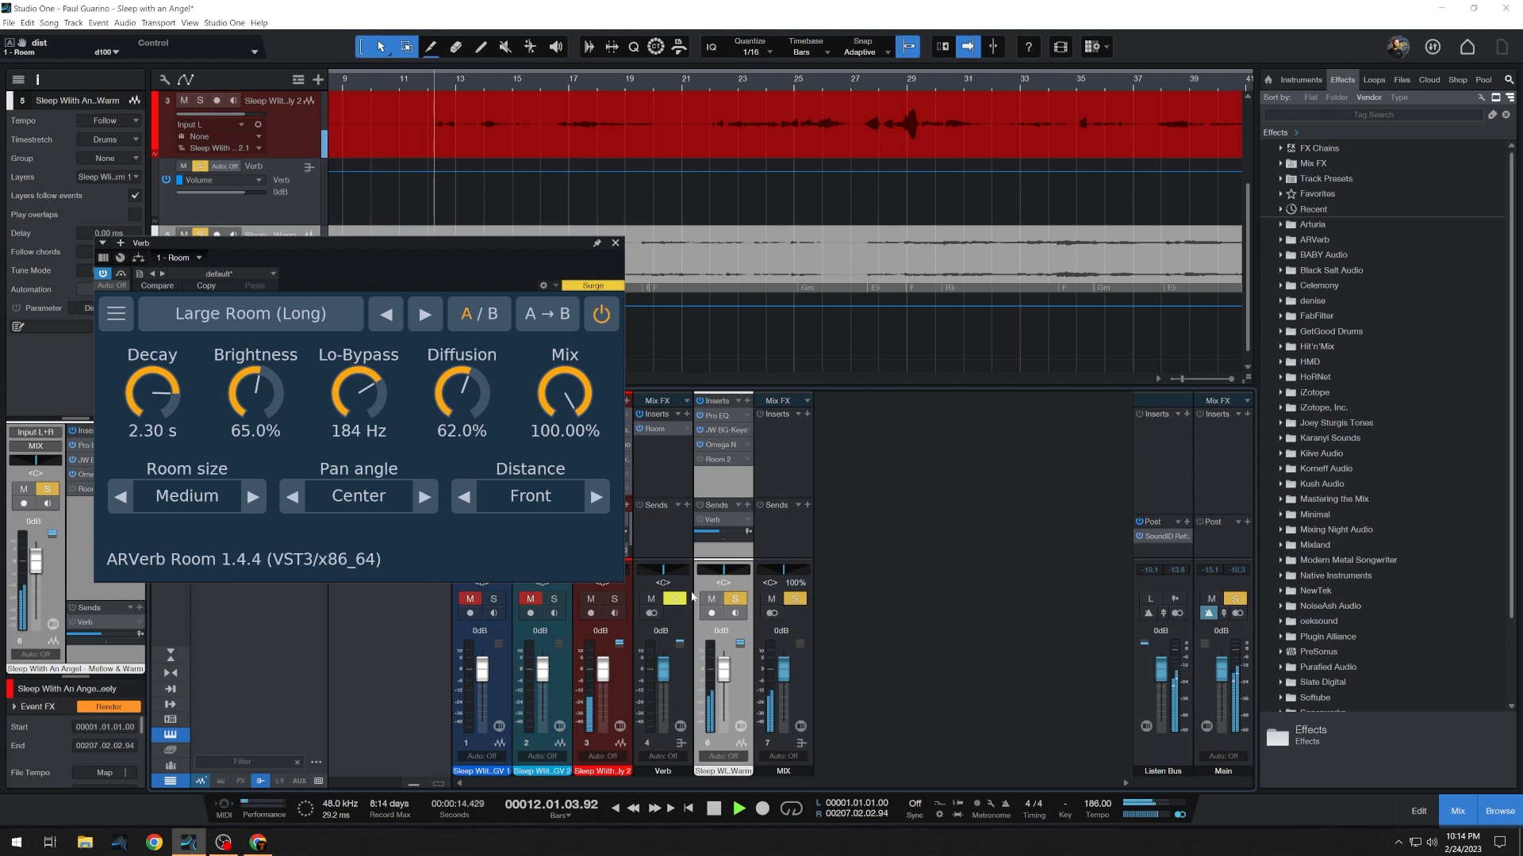
left_click(700, 520)
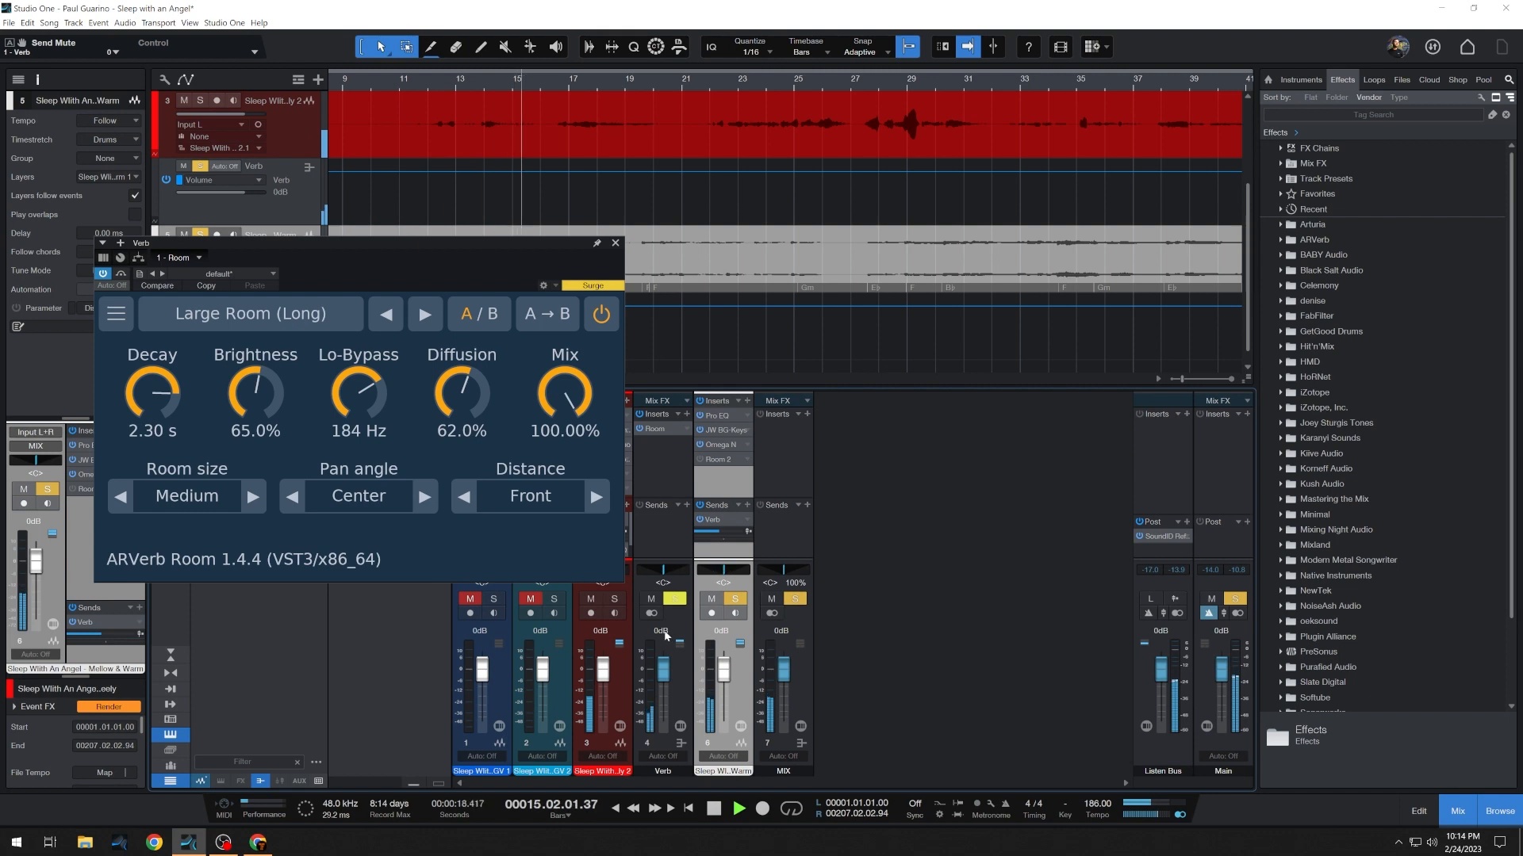
- Raise the Verb channel's volume to +10 dB while listening, and stop playback
left_click_drag(663, 670, 663, 636)
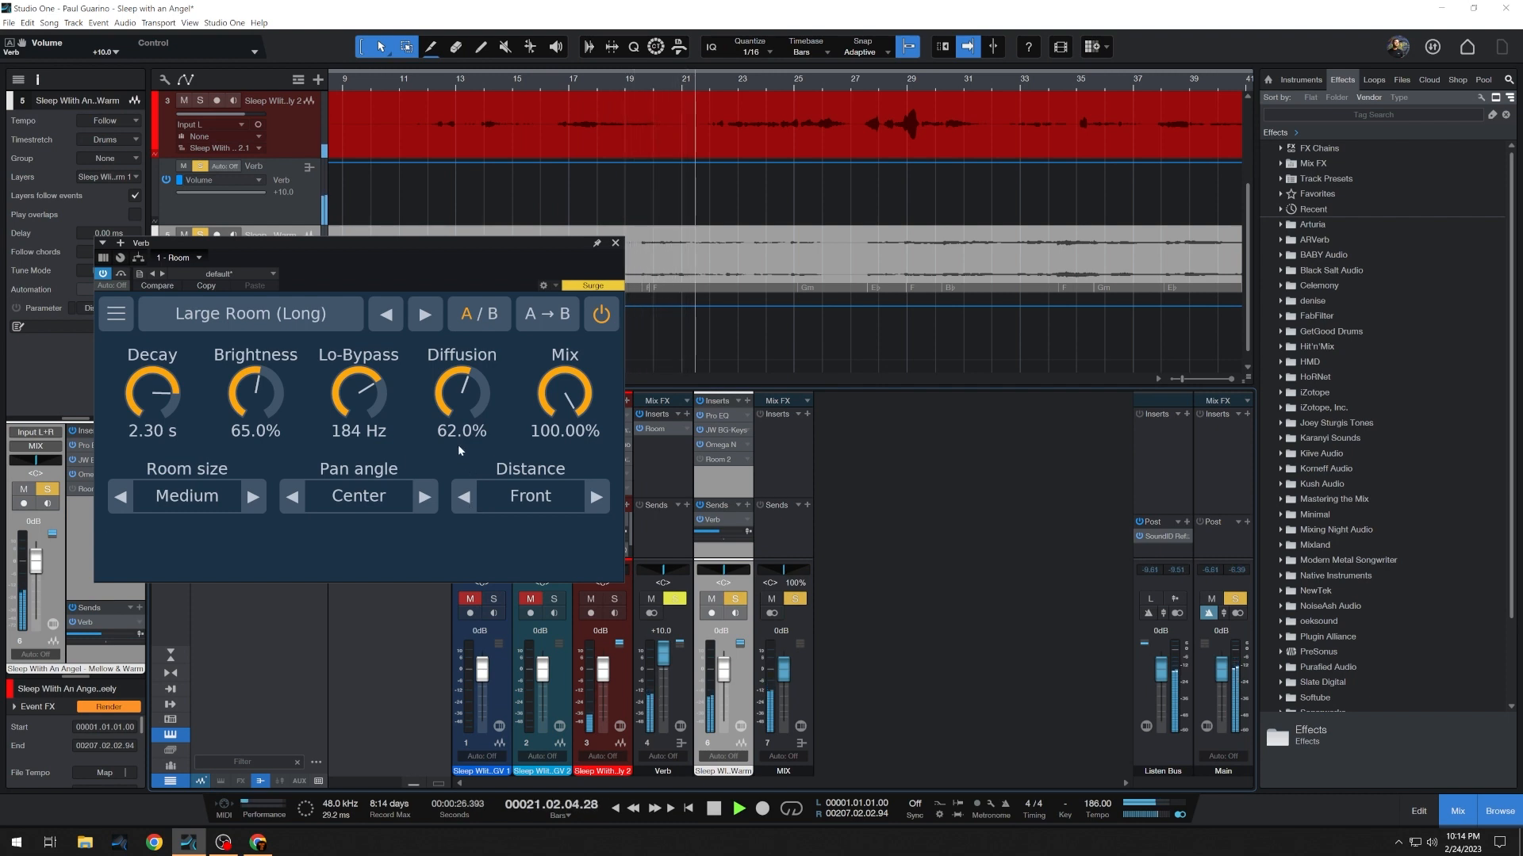
key("space")
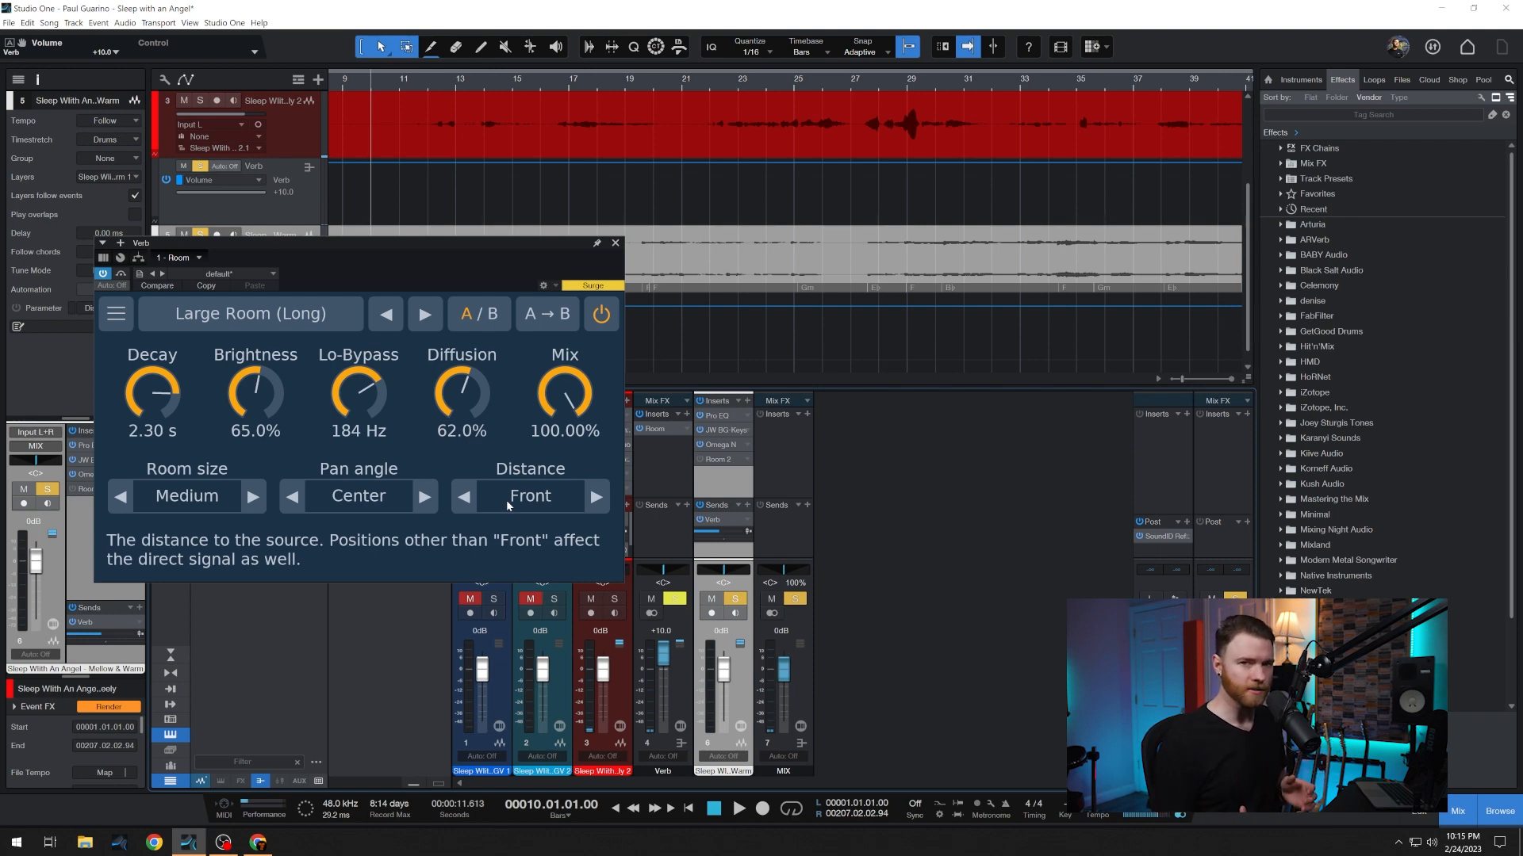
- Audition the soloed track while moving the reverb's pan angle to Right 100%, and stop playback
key("space")
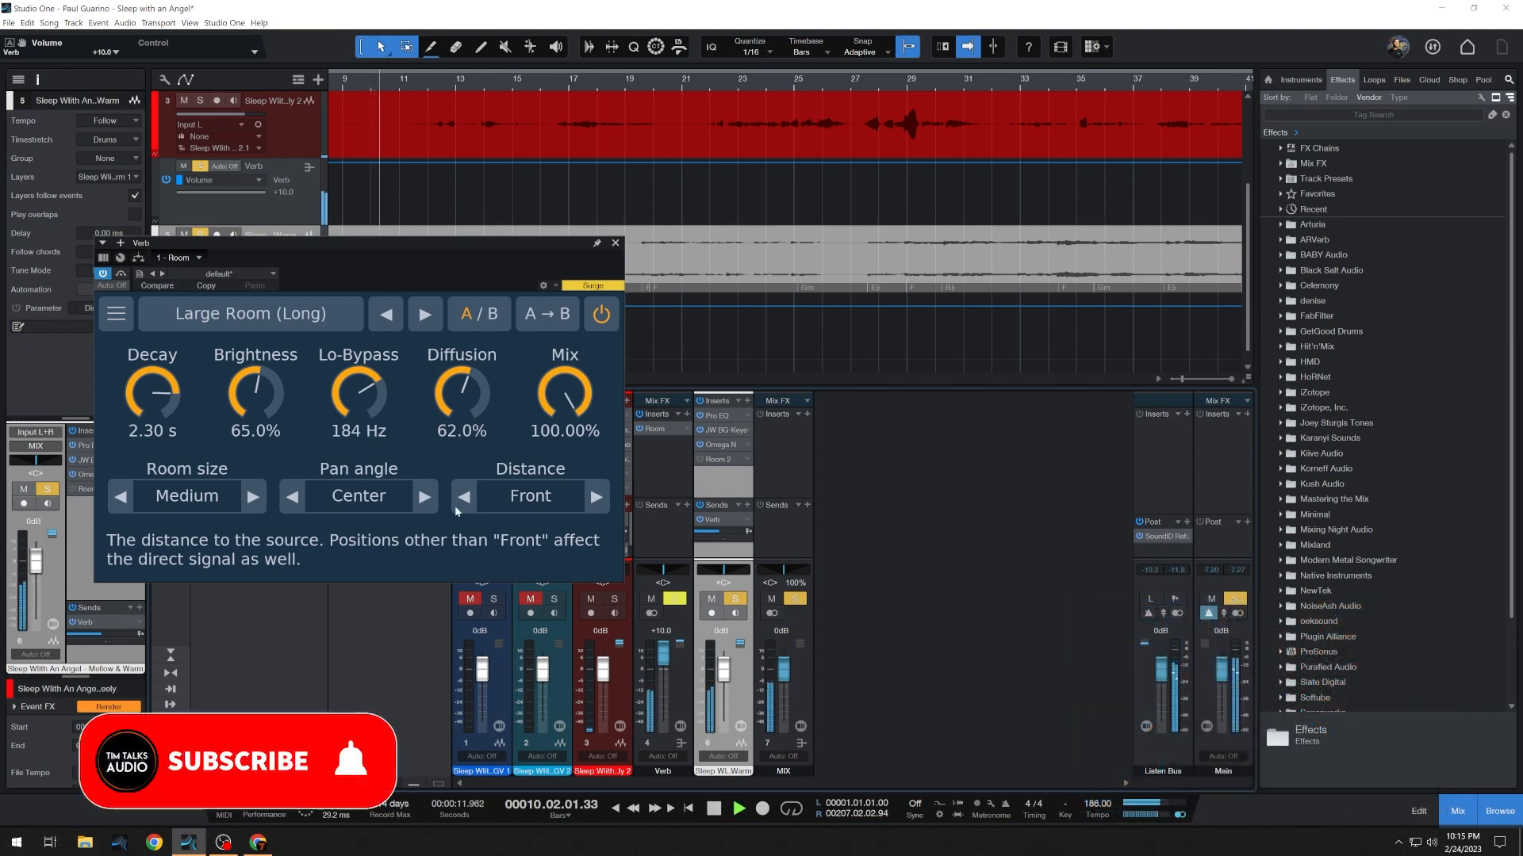
left_click(425, 497)
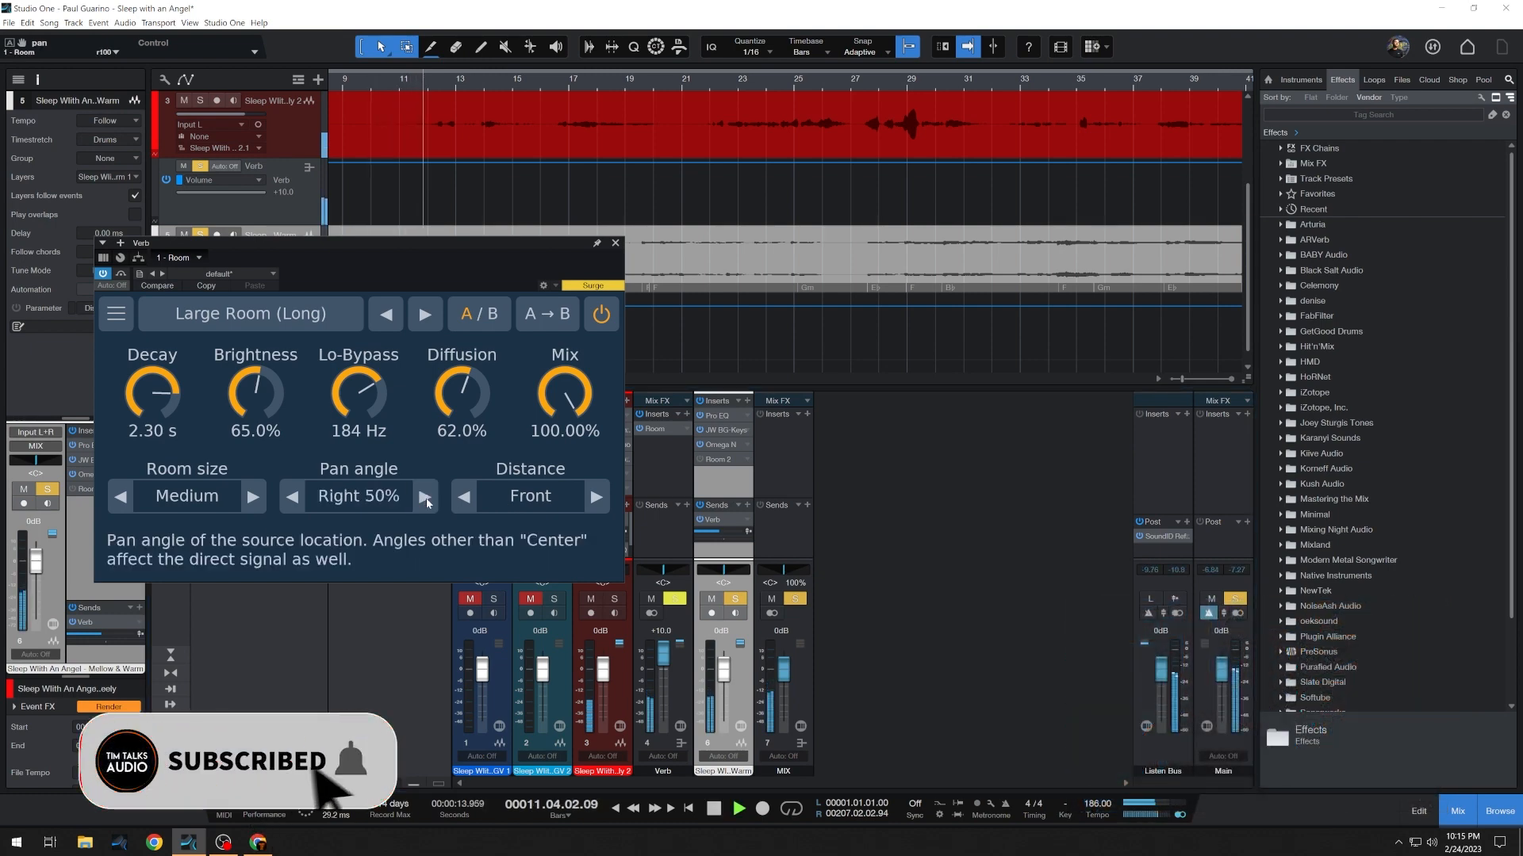
left_click(425, 498)
left_click(425, 497)
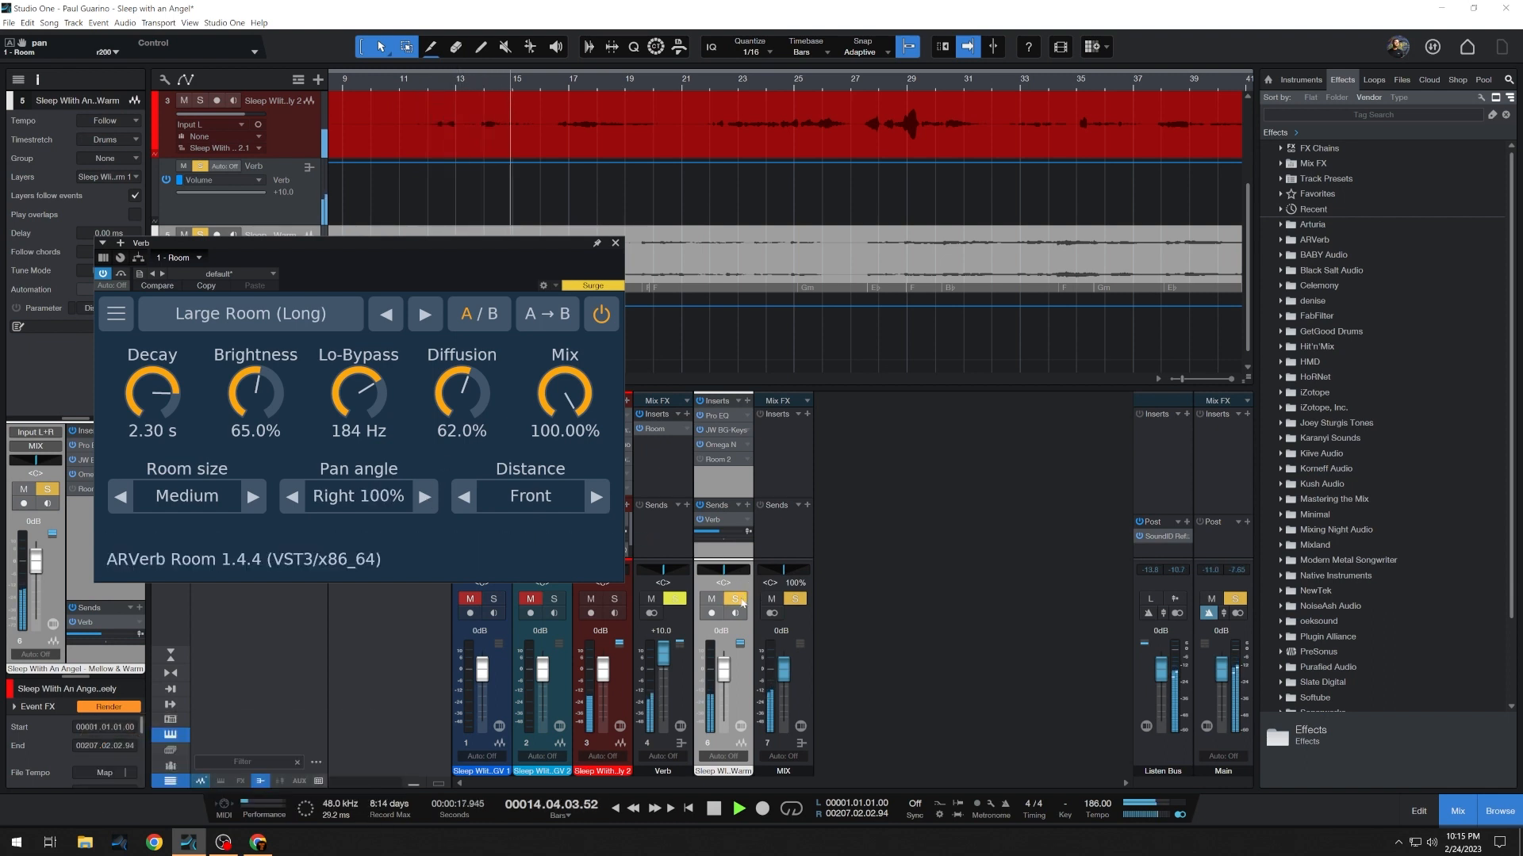
key("space")
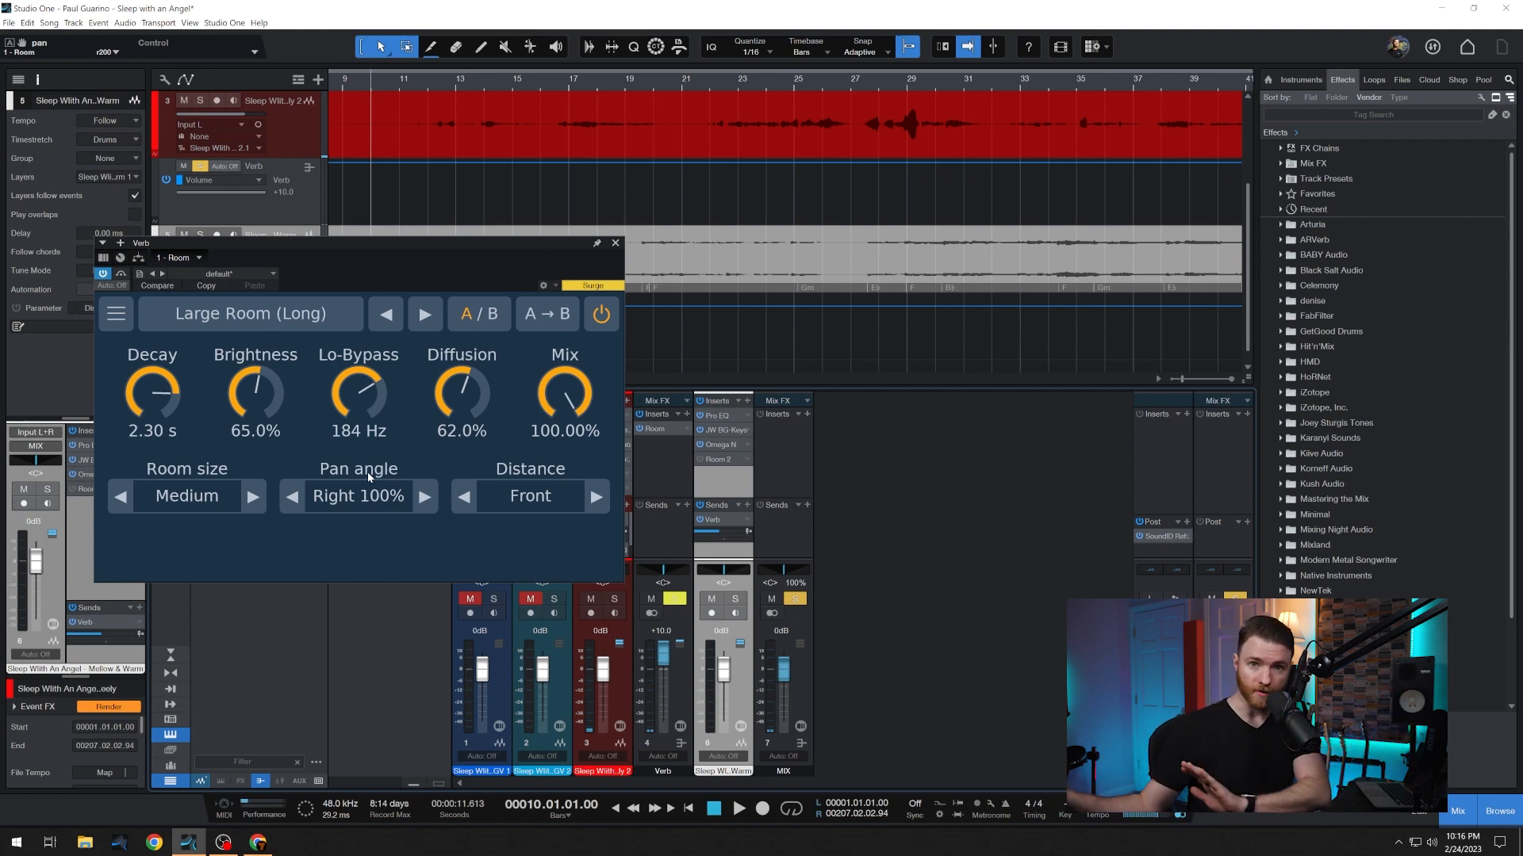
- Restart playback and set the reverb's pan angle to Right 75%
key("space")
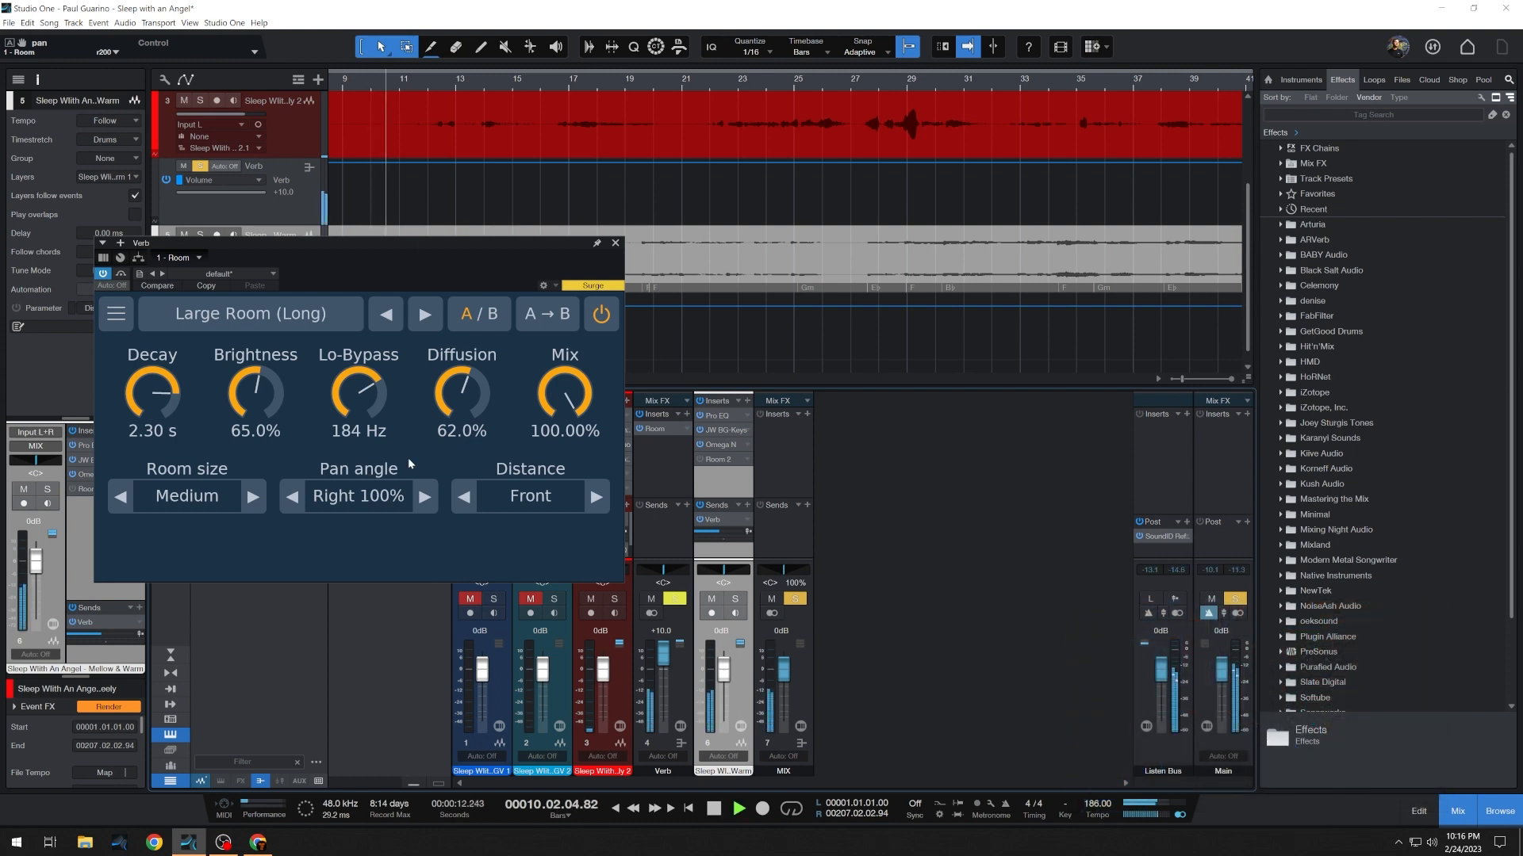
left_click(296, 498)
left_click(296, 498)
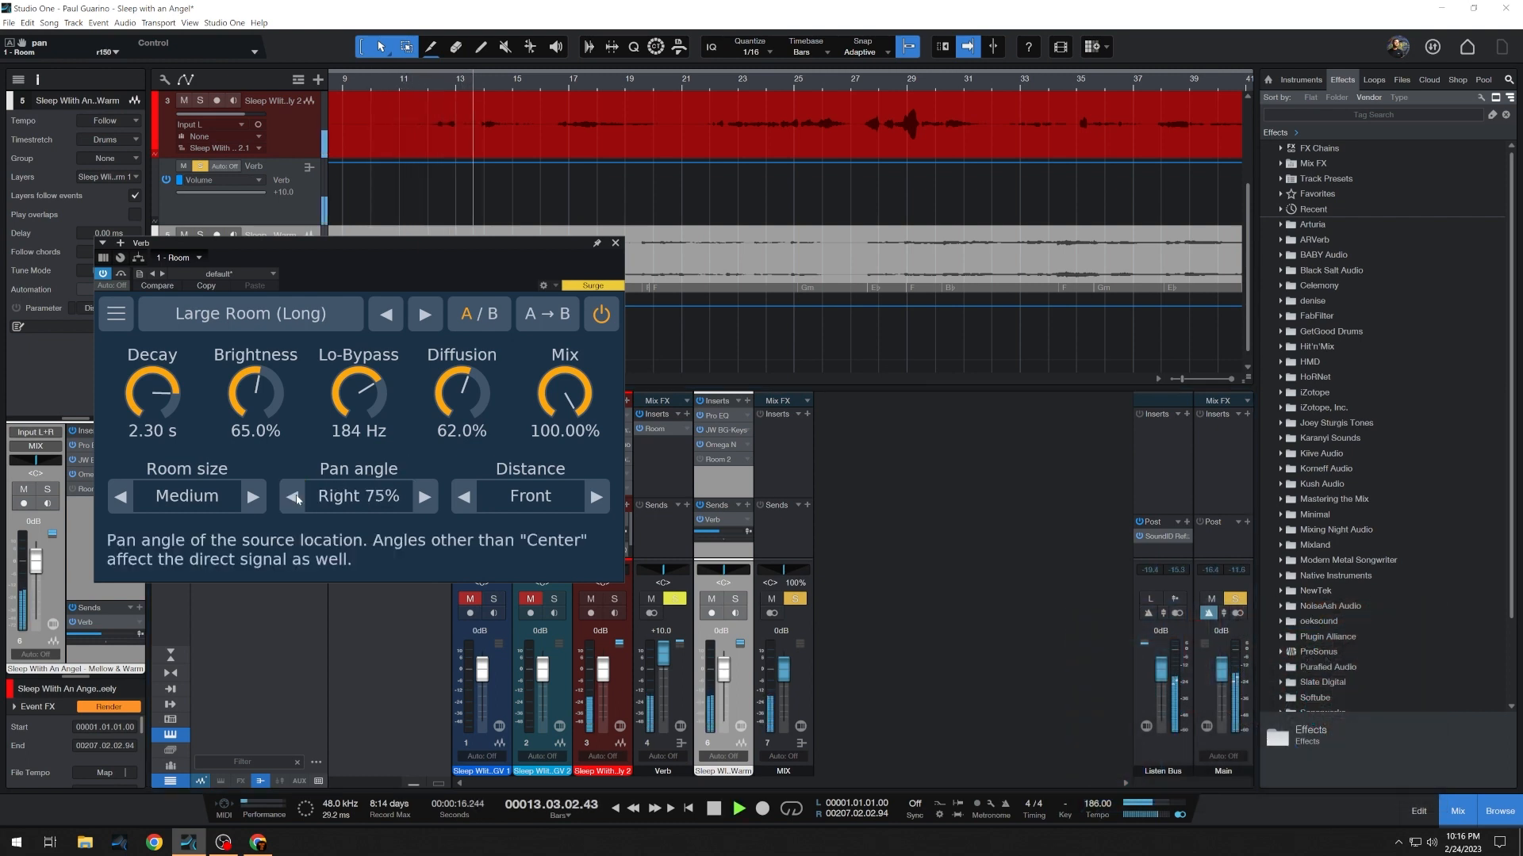
- Move the reverb's pan angle to Center while listening to the soloed track
left_click(296, 498)
left_click(296, 498)
left_click(296, 498)
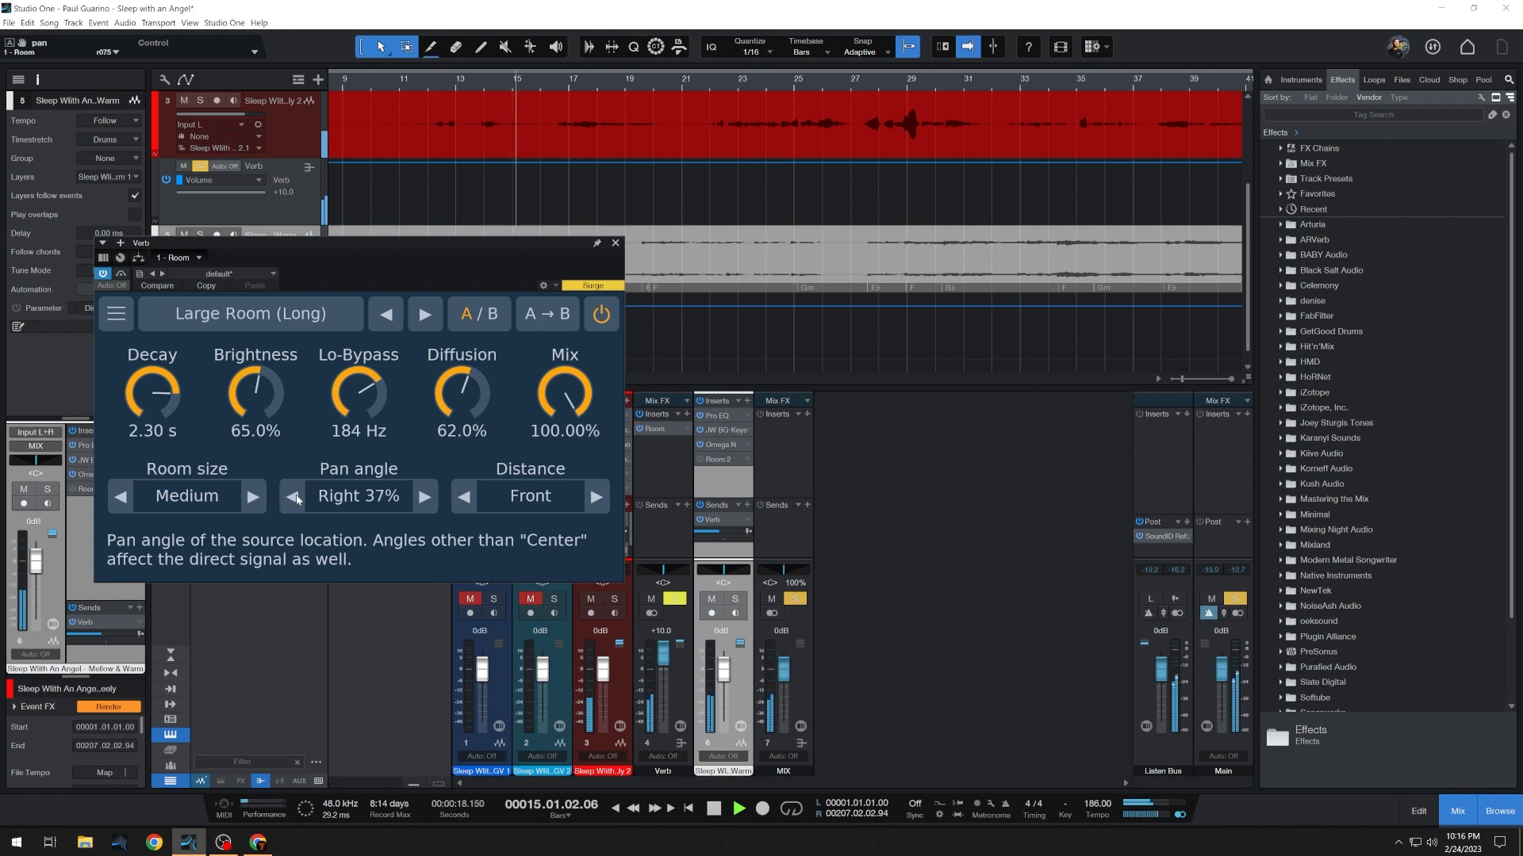
left_click(296, 498)
left_click(296, 498)
left_click(296, 498)
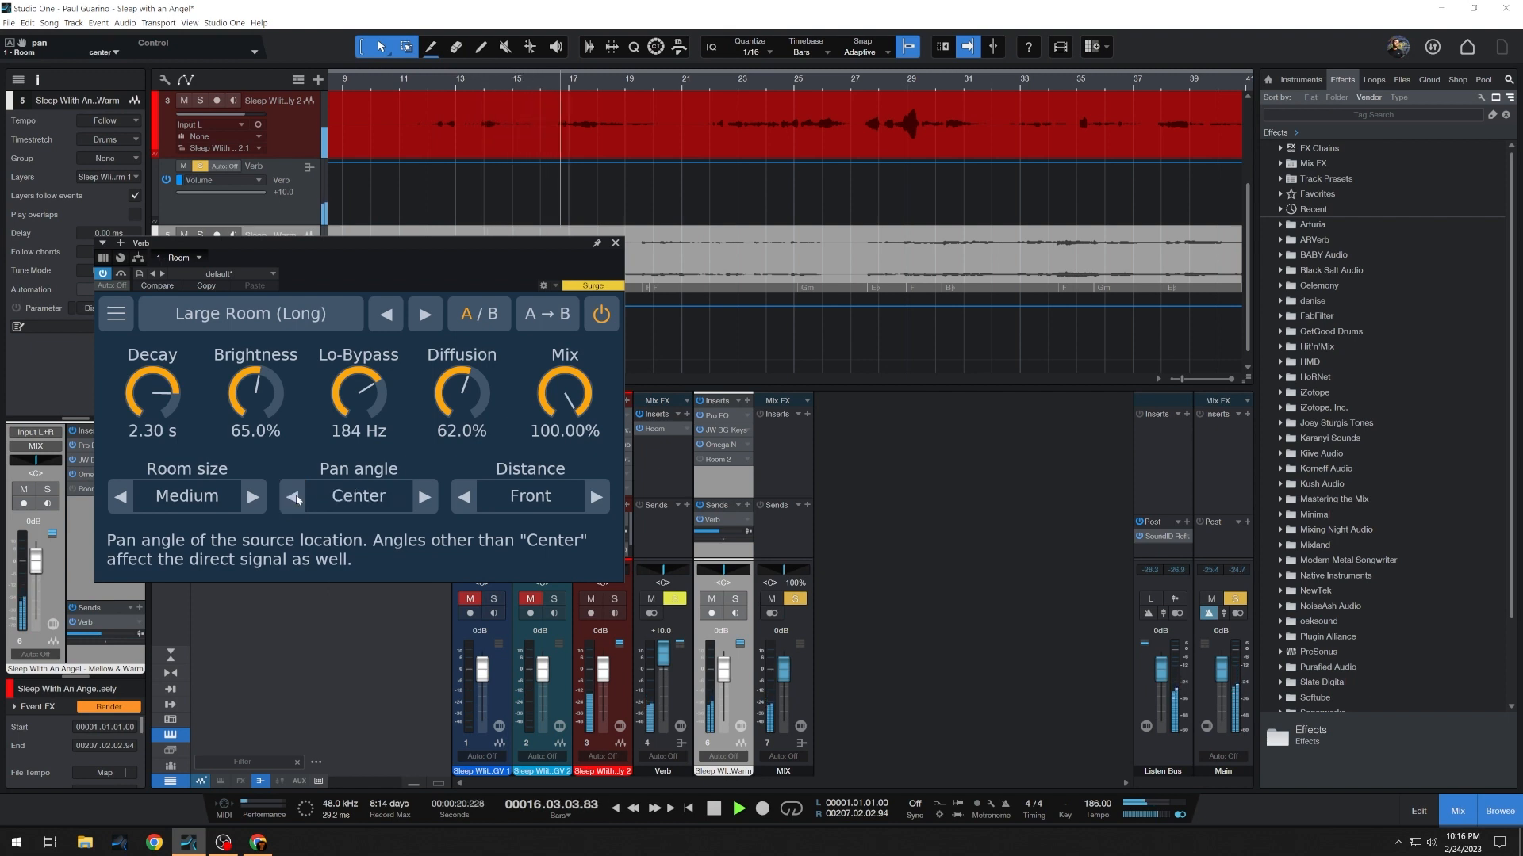
- Continue sweeping the reverb's pan angle to Left 100% during playback, and stop playback
left_click(296, 498)
left_click(296, 498)
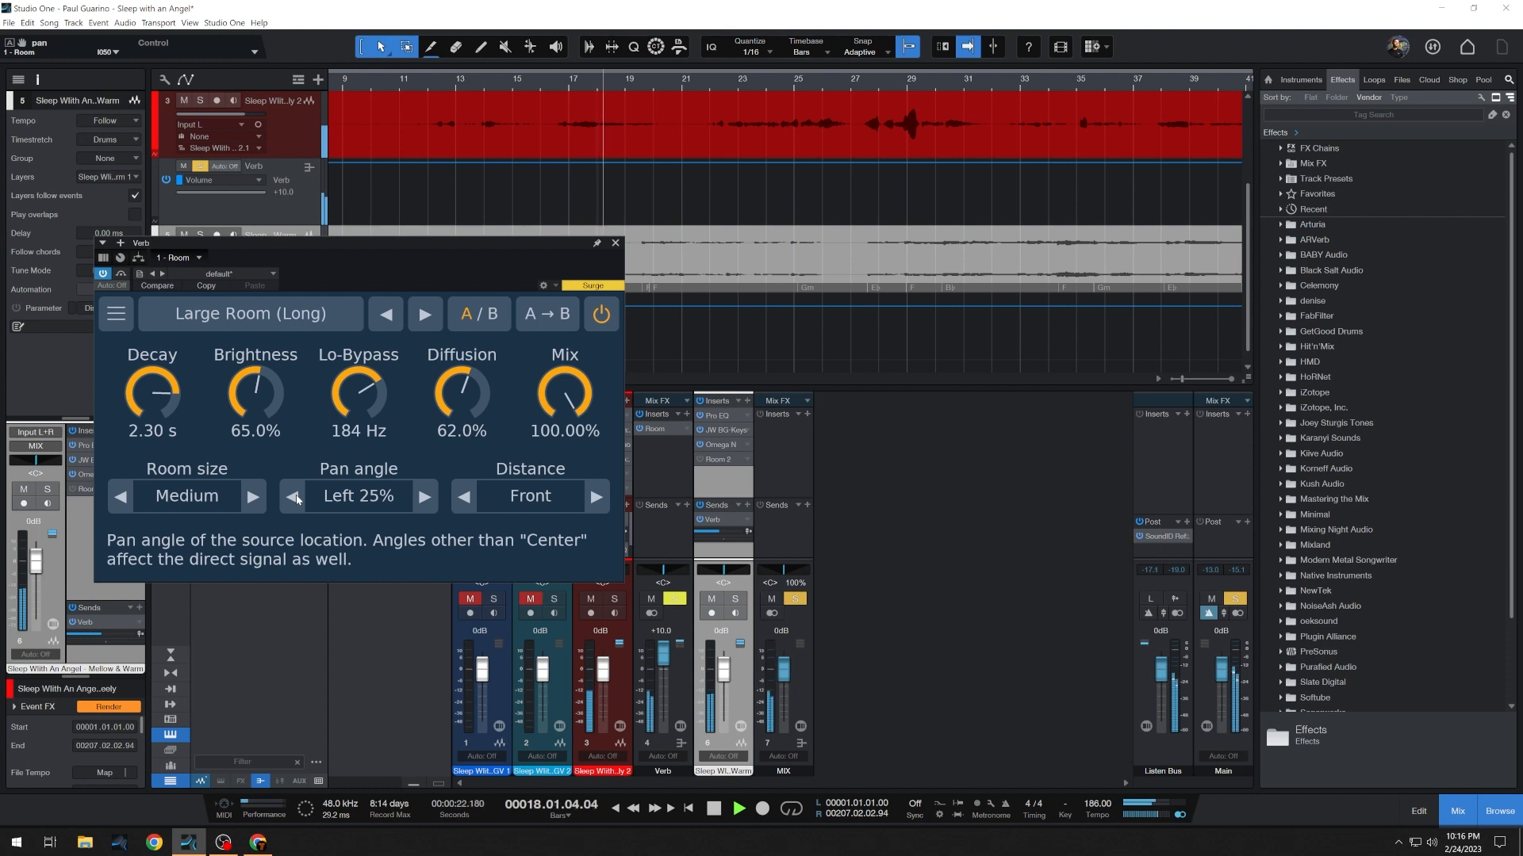
left_click(296, 498)
left_click(296, 498)
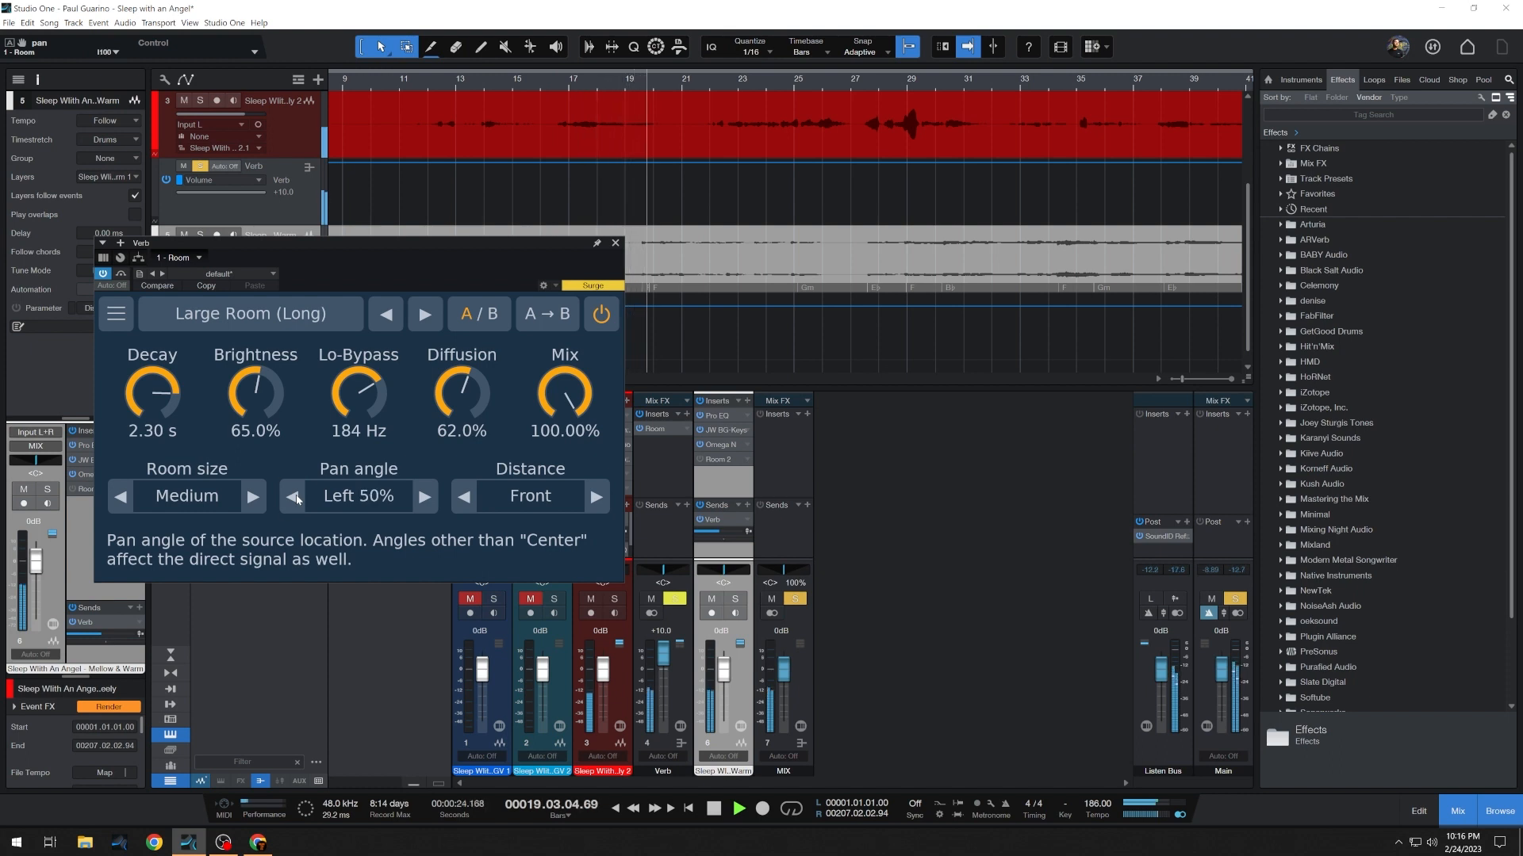
left_click(295, 498)
left_click(296, 498)
left_click(296, 498)
left_click(296, 498)
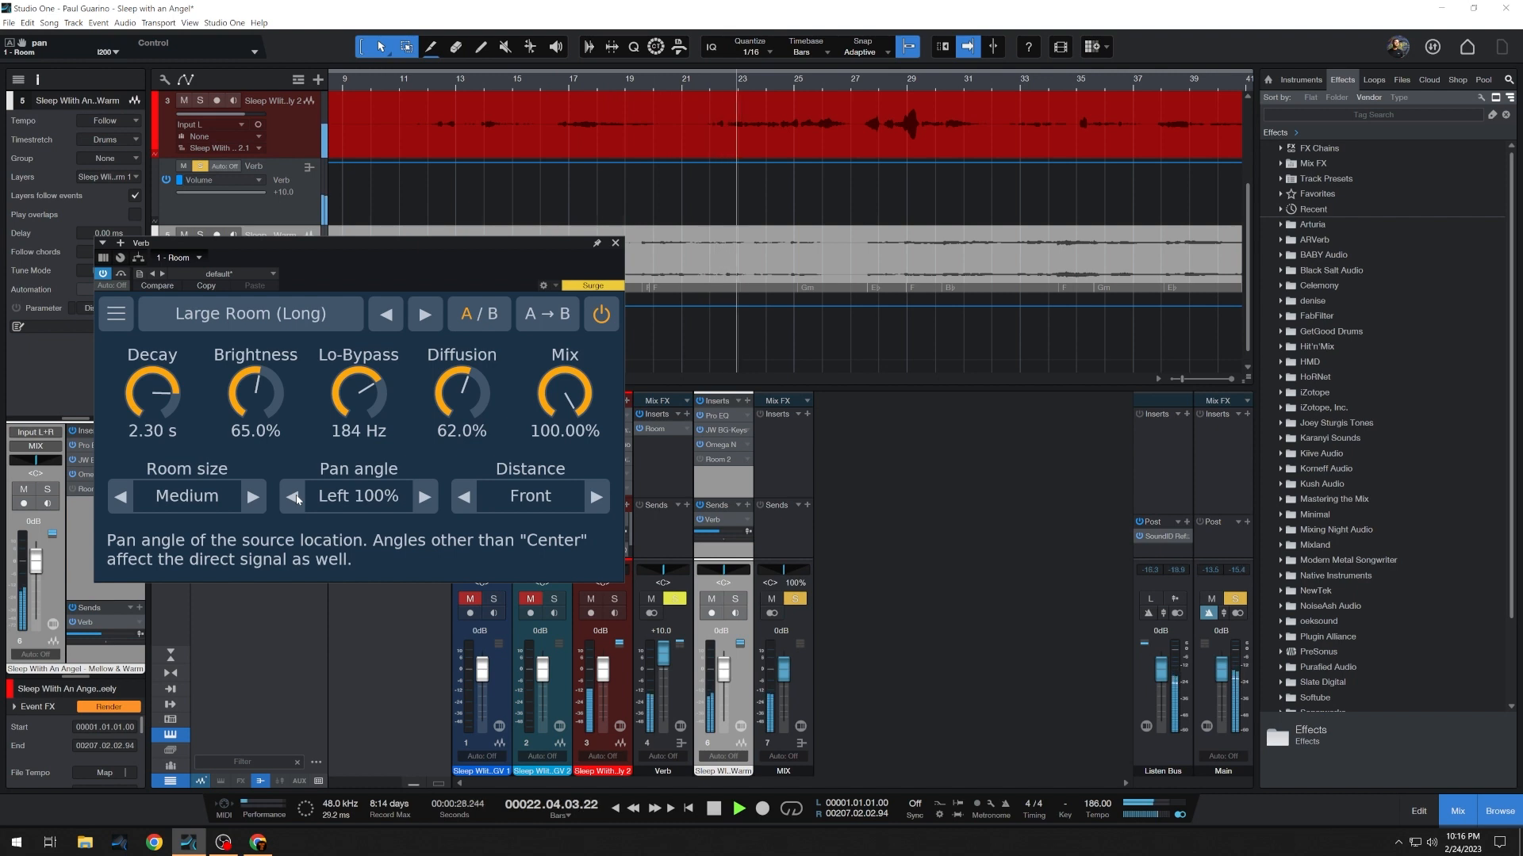
key("space")
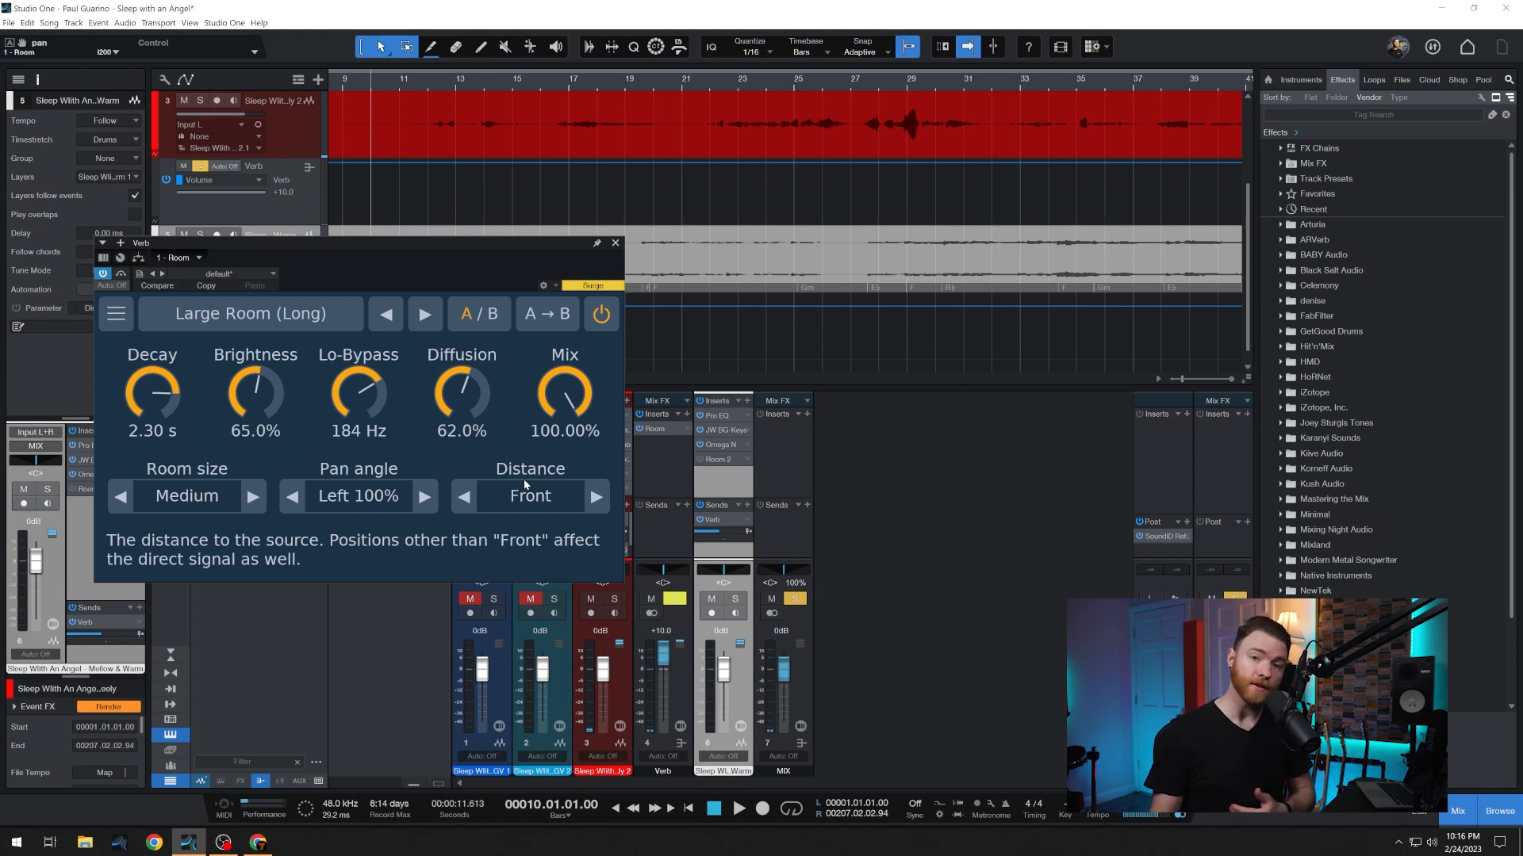
- Restart playback and set the reverb's distance to Back 100%
key("space")
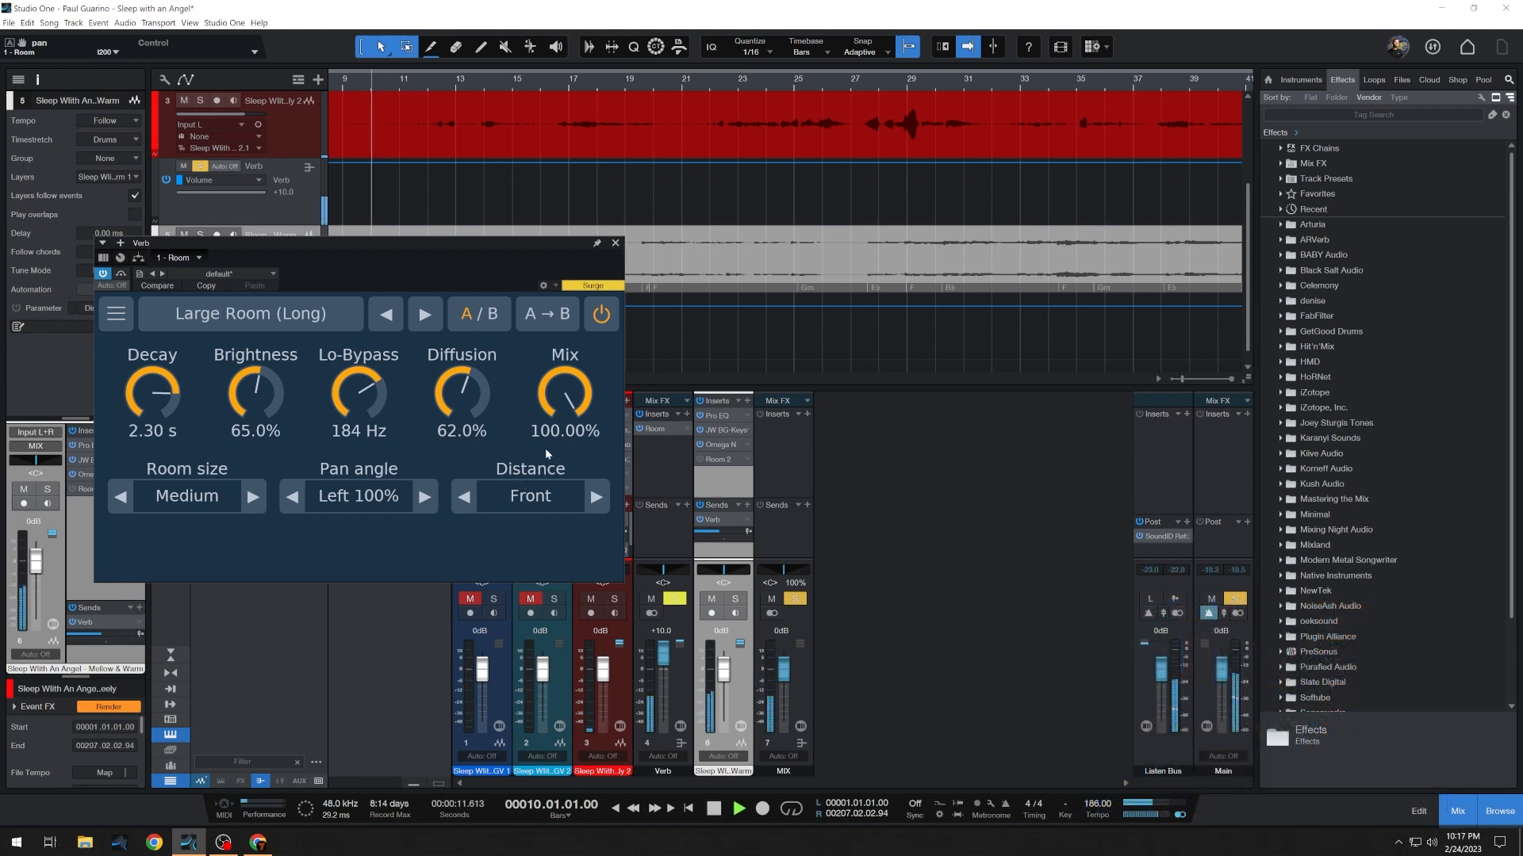
left_click(595, 497)
left_click(595, 497)
left_click(596, 497)
left_click(596, 497)
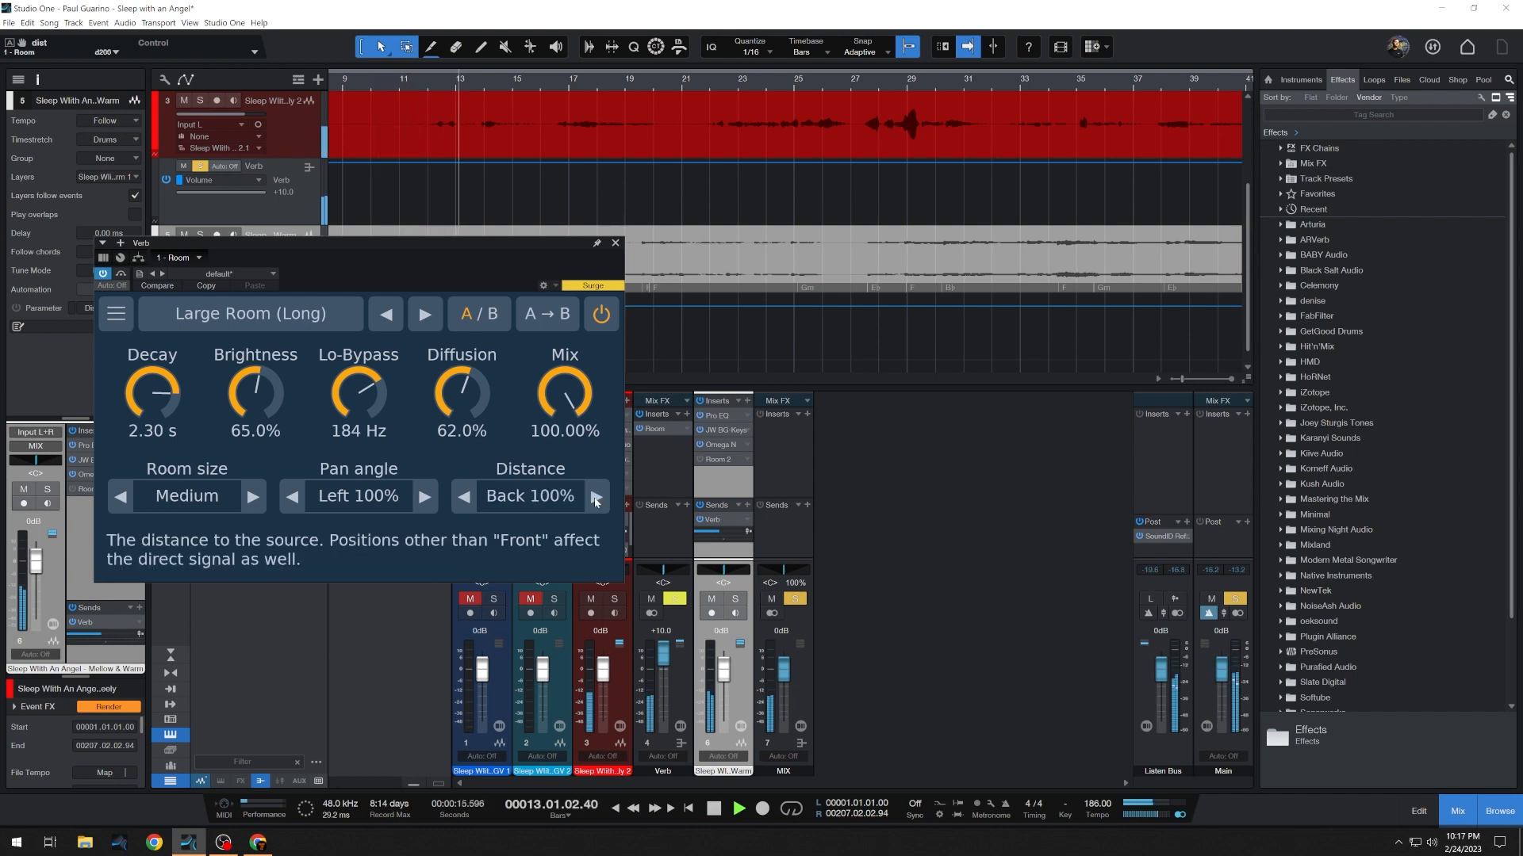
- Sweep the pan angle through Center to Right 100% while listening at the Back 100% distance
left_click(421, 497)
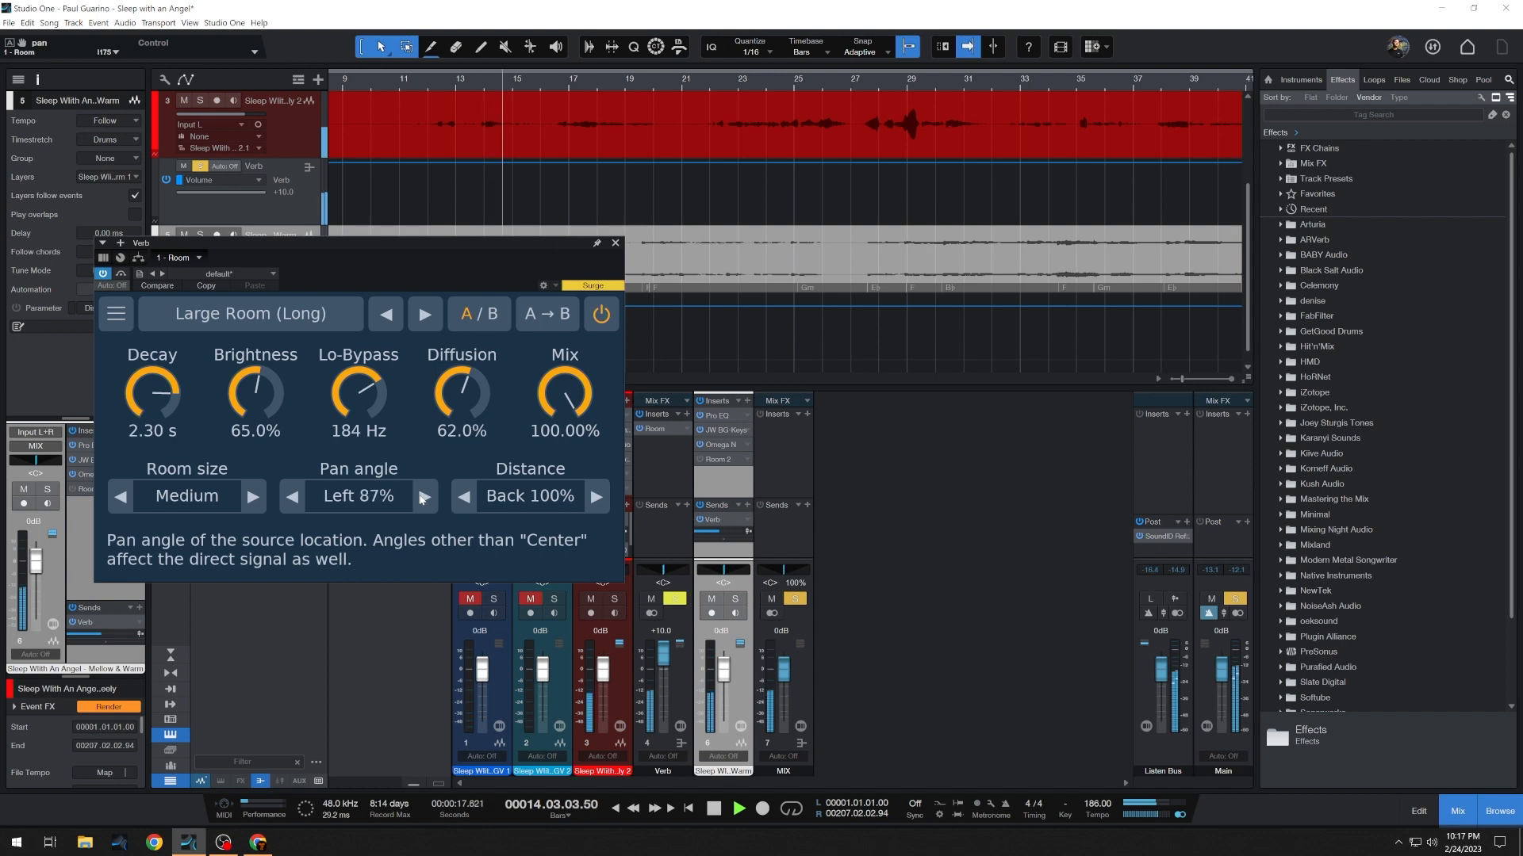
left_click(421, 497)
left_click(421, 497)
left_click(421, 497)
left_click(421, 497)
left_click(421, 498)
left_click(421, 497)
left_click(421, 497)
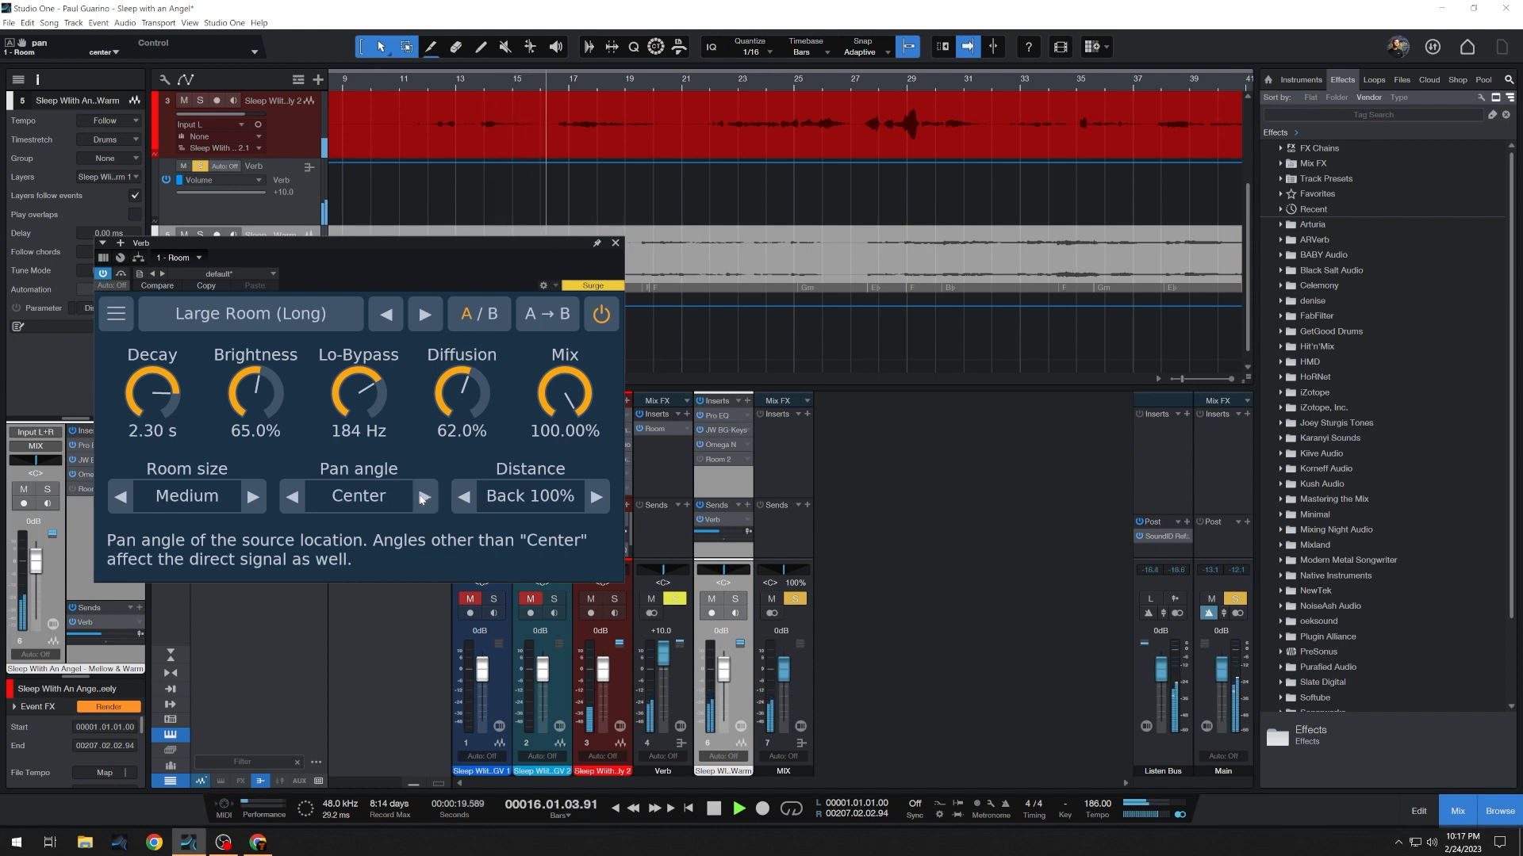
left_click(421, 497)
left_click(421, 497)
left_click(421, 497)
left_click(421, 497)
left_click(421, 497)
left_click(421, 497)
left_click(421, 497)
left_click(421, 497)
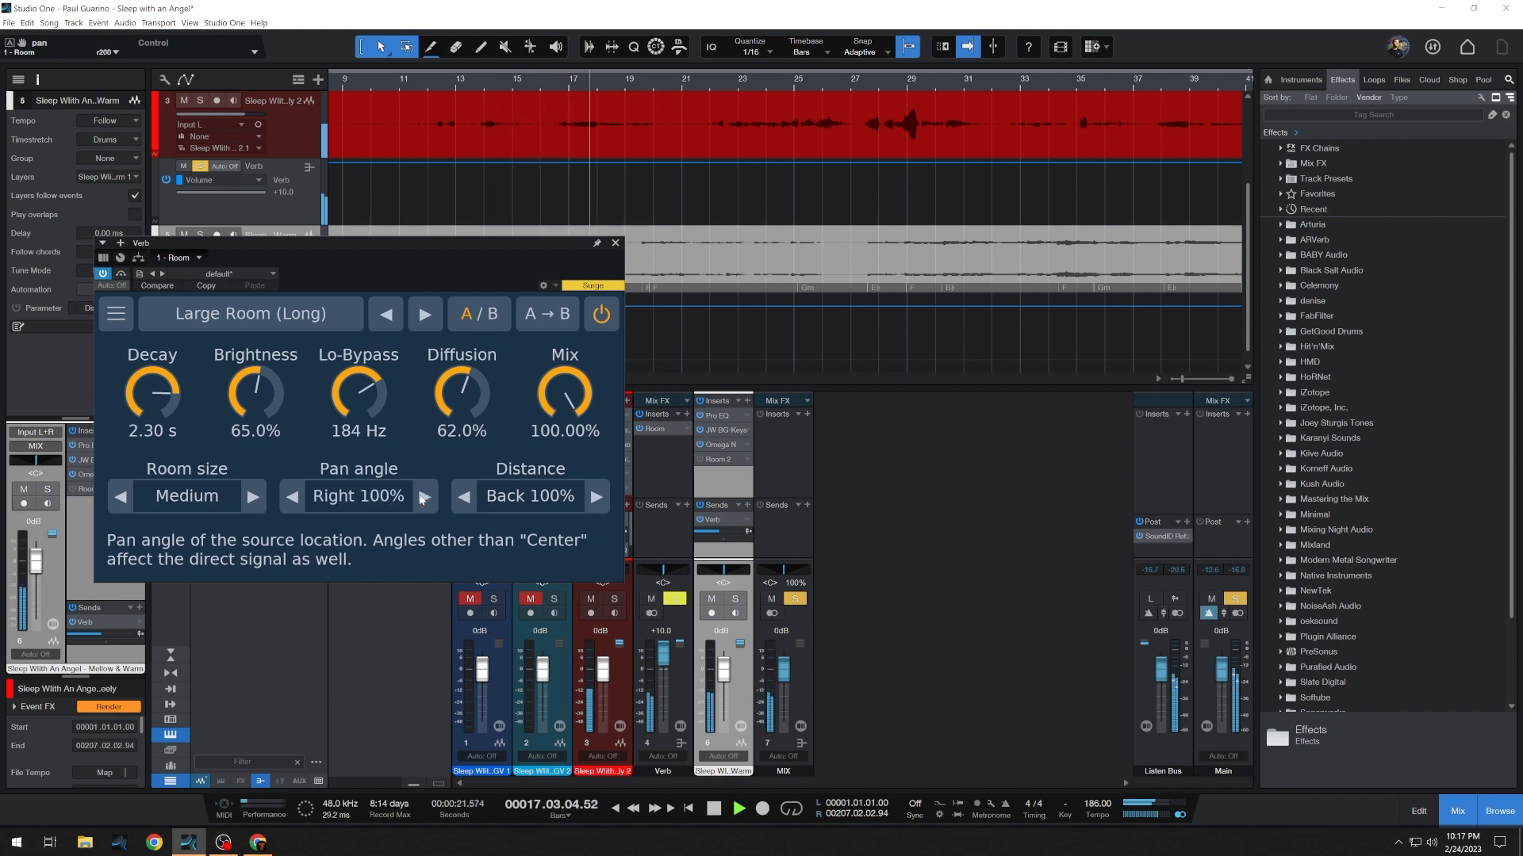
- Sweep the pan angle across to Left 100% while the track keeps playing
left_click(294, 497)
left_click(294, 498)
left_click(294, 497)
left_click(294, 497)
left_click(294, 497)
left_click(294, 497)
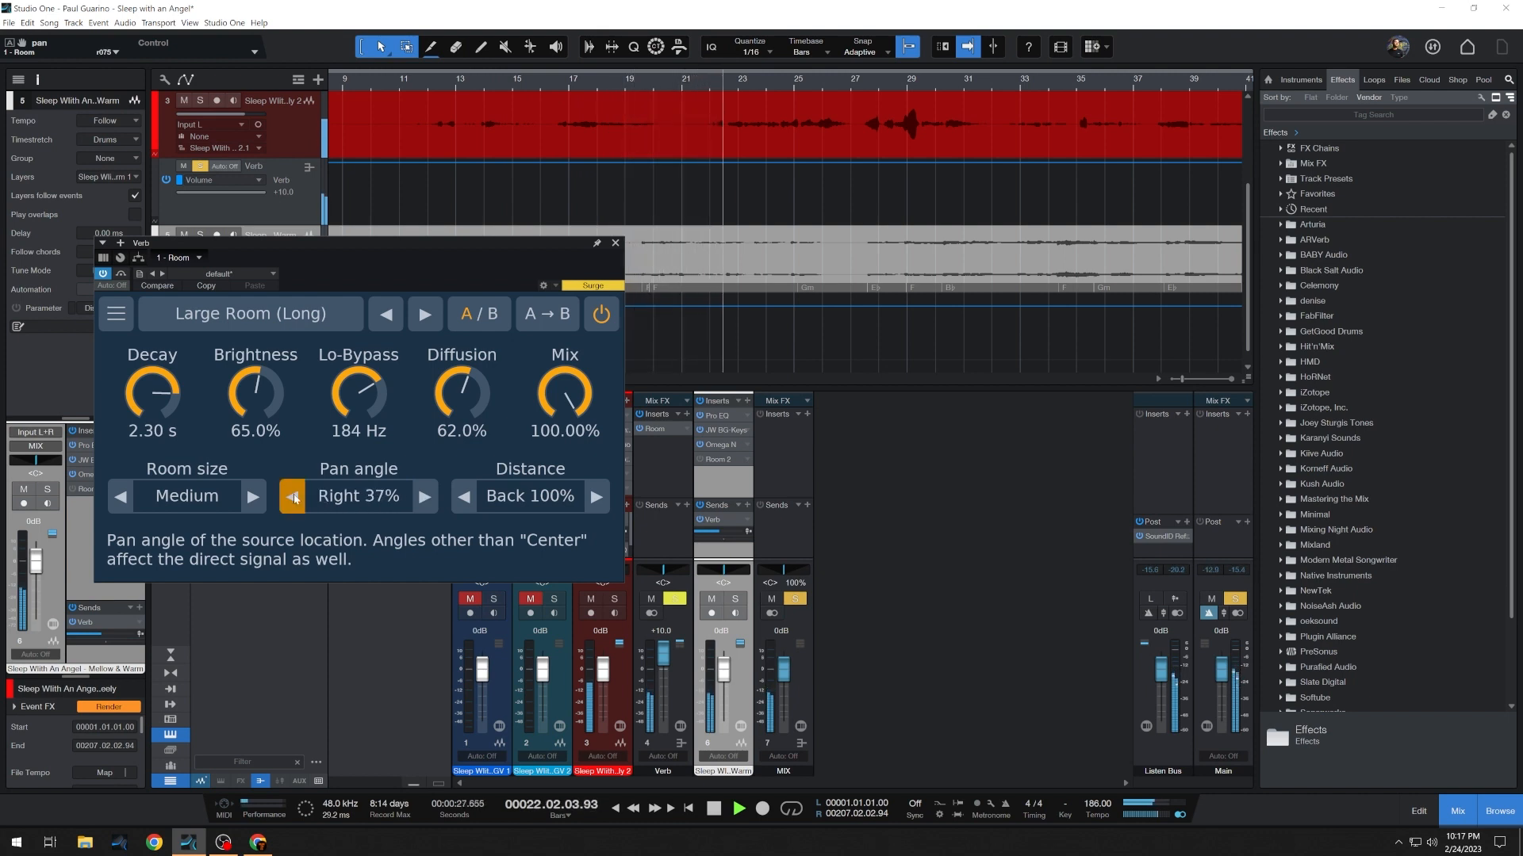
left_click(294, 497)
left_click(293, 498)
left_click(294, 497)
left_click(293, 497)
left_click(293, 497)
left_click(293, 497)
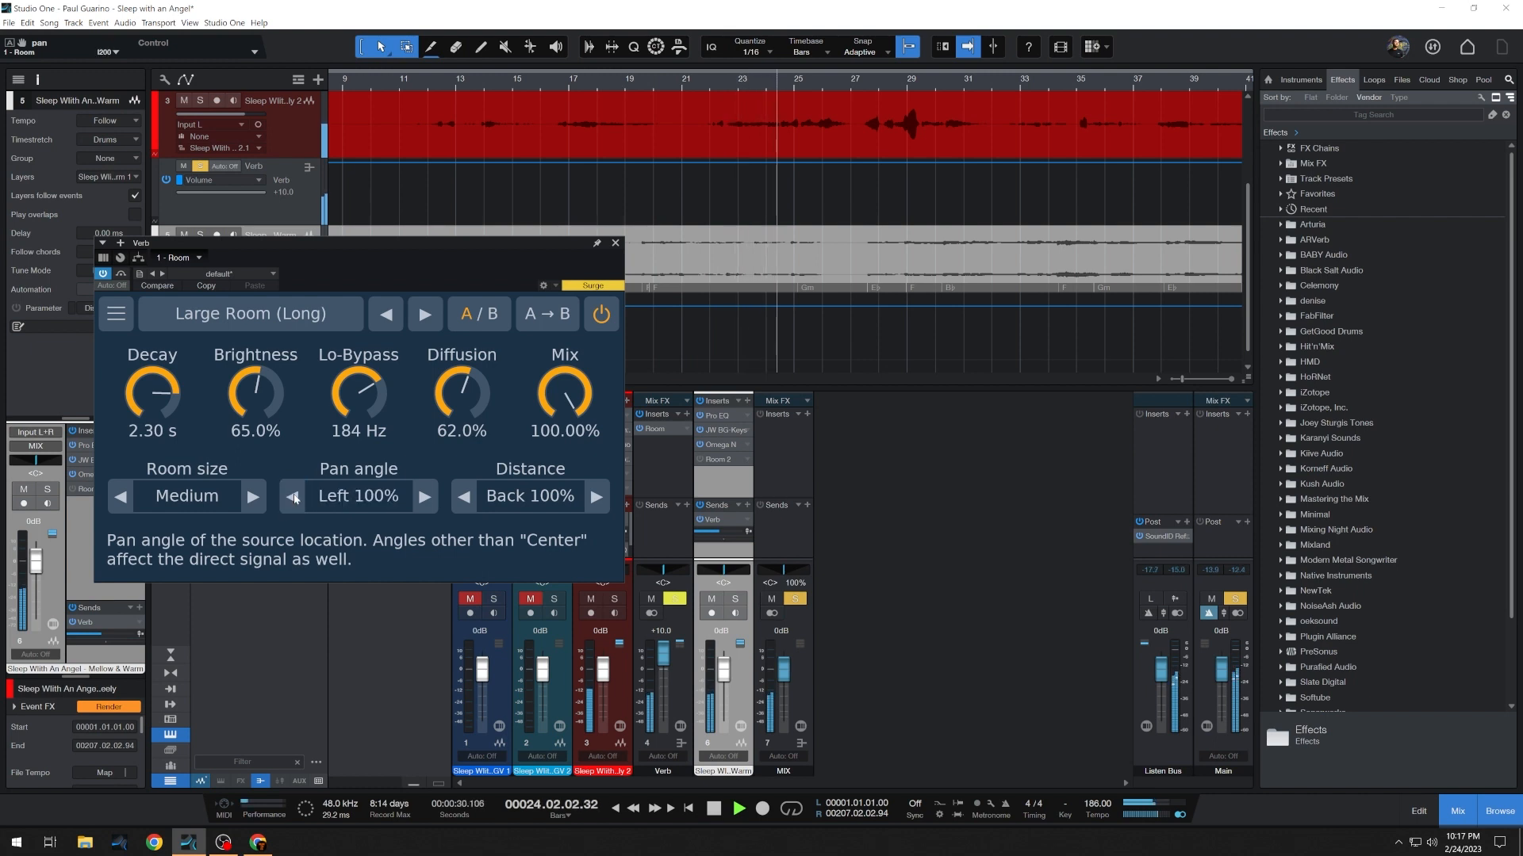
- Return the pan angle to Right 100% while listening, and stop playback
left_click(425, 498)
left_click(425, 497)
left_click(425, 497)
left_click(425, 497)
left_click(425, 497)
left_click(425, 497)
left_click(425, 498)
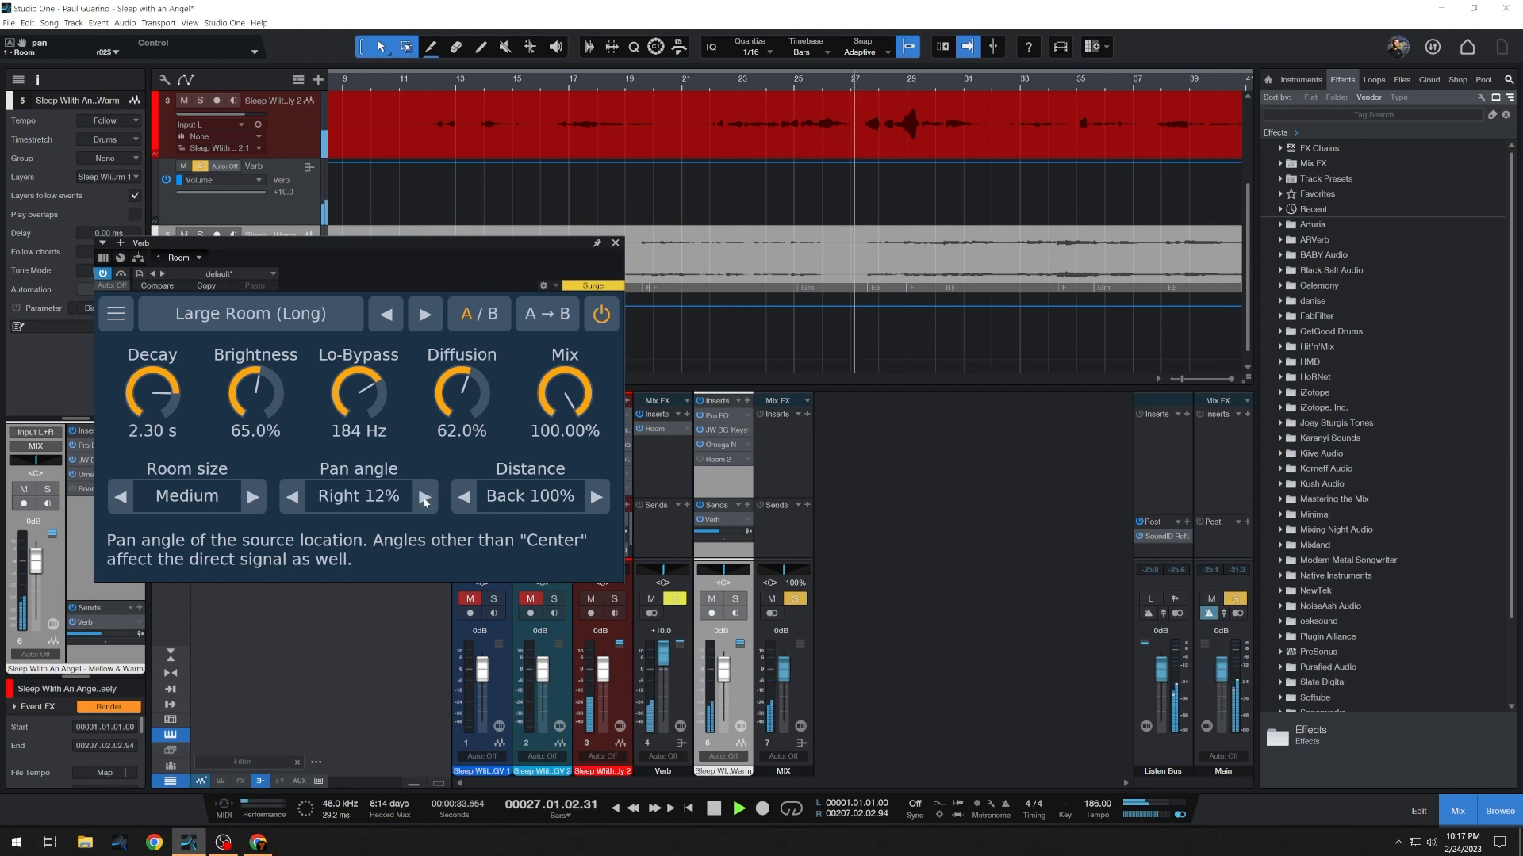
left_click(425, 498)
left_click(425, 498)
left_click(425, 497)
left_click(425, 497)
left_click(425, 497)
left_click(425, 498)
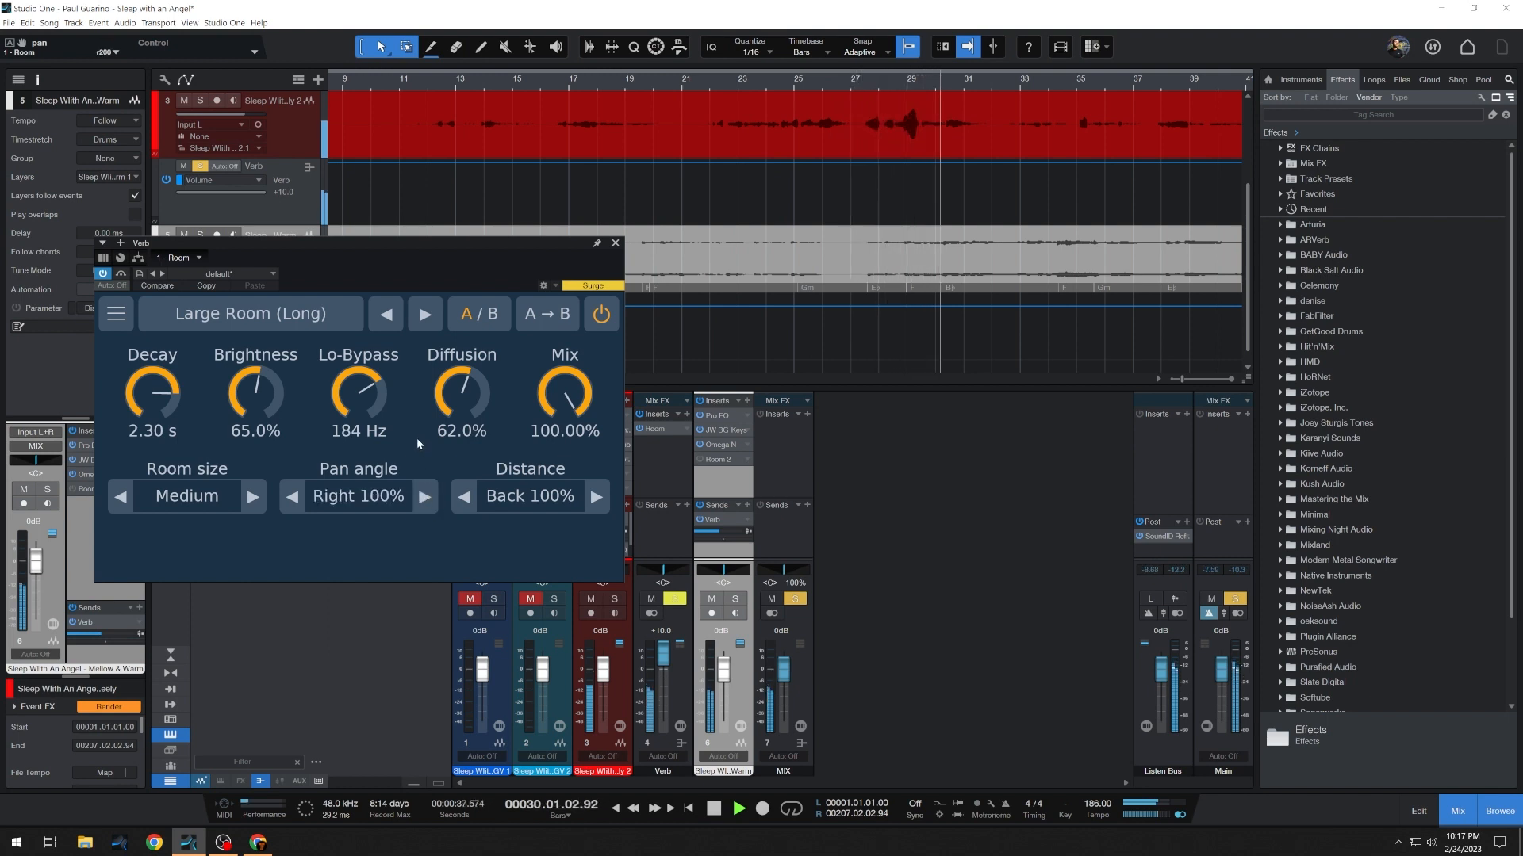
key("space")
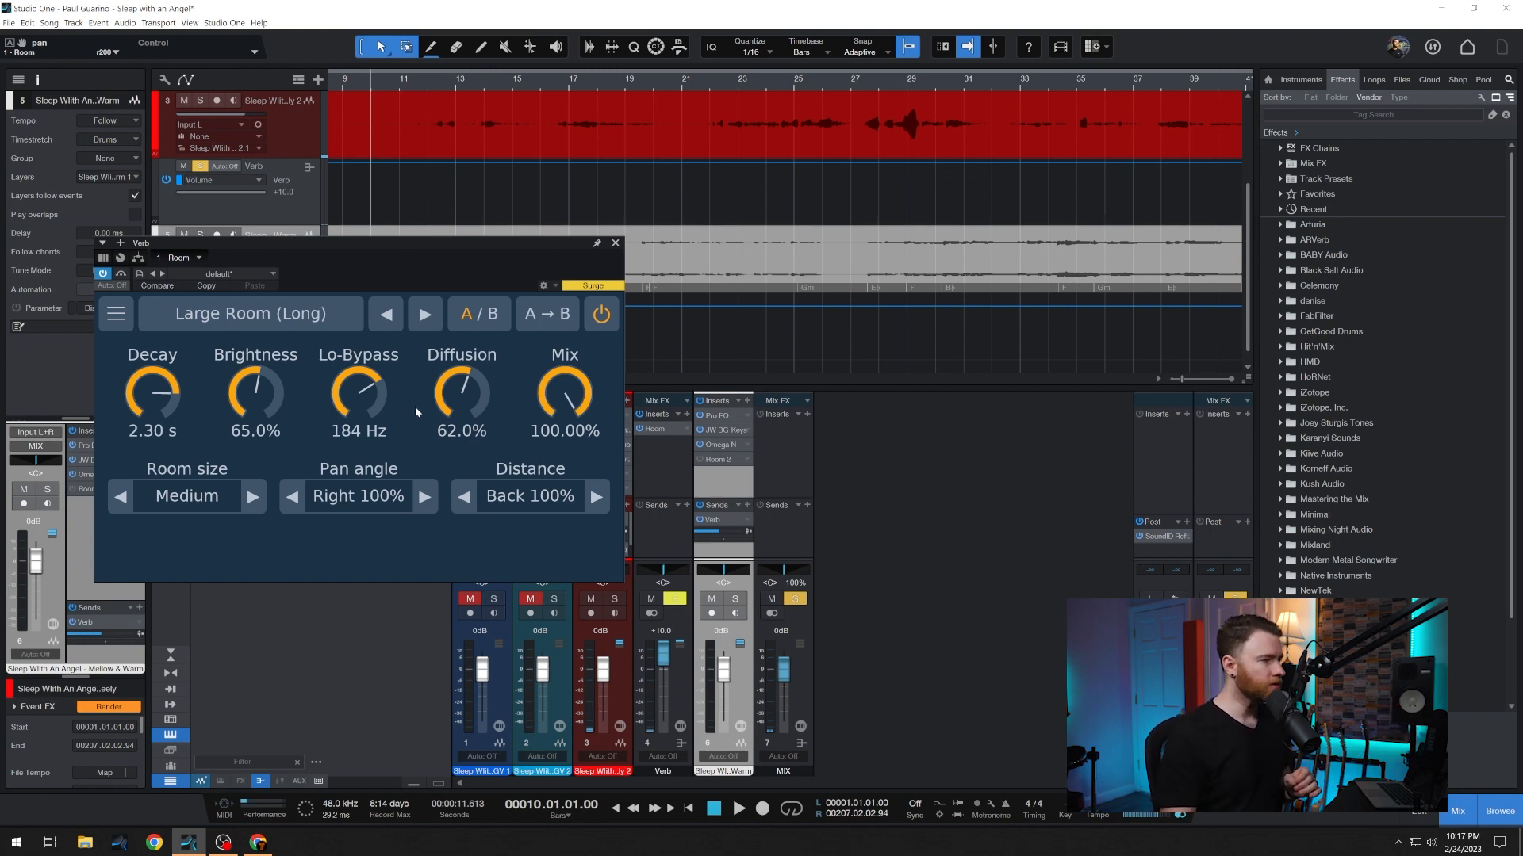
- Deactivate the Mellow & Warm track's Verb send and reset the Verb channel's volume to 0 dB
left_click(700, 521)
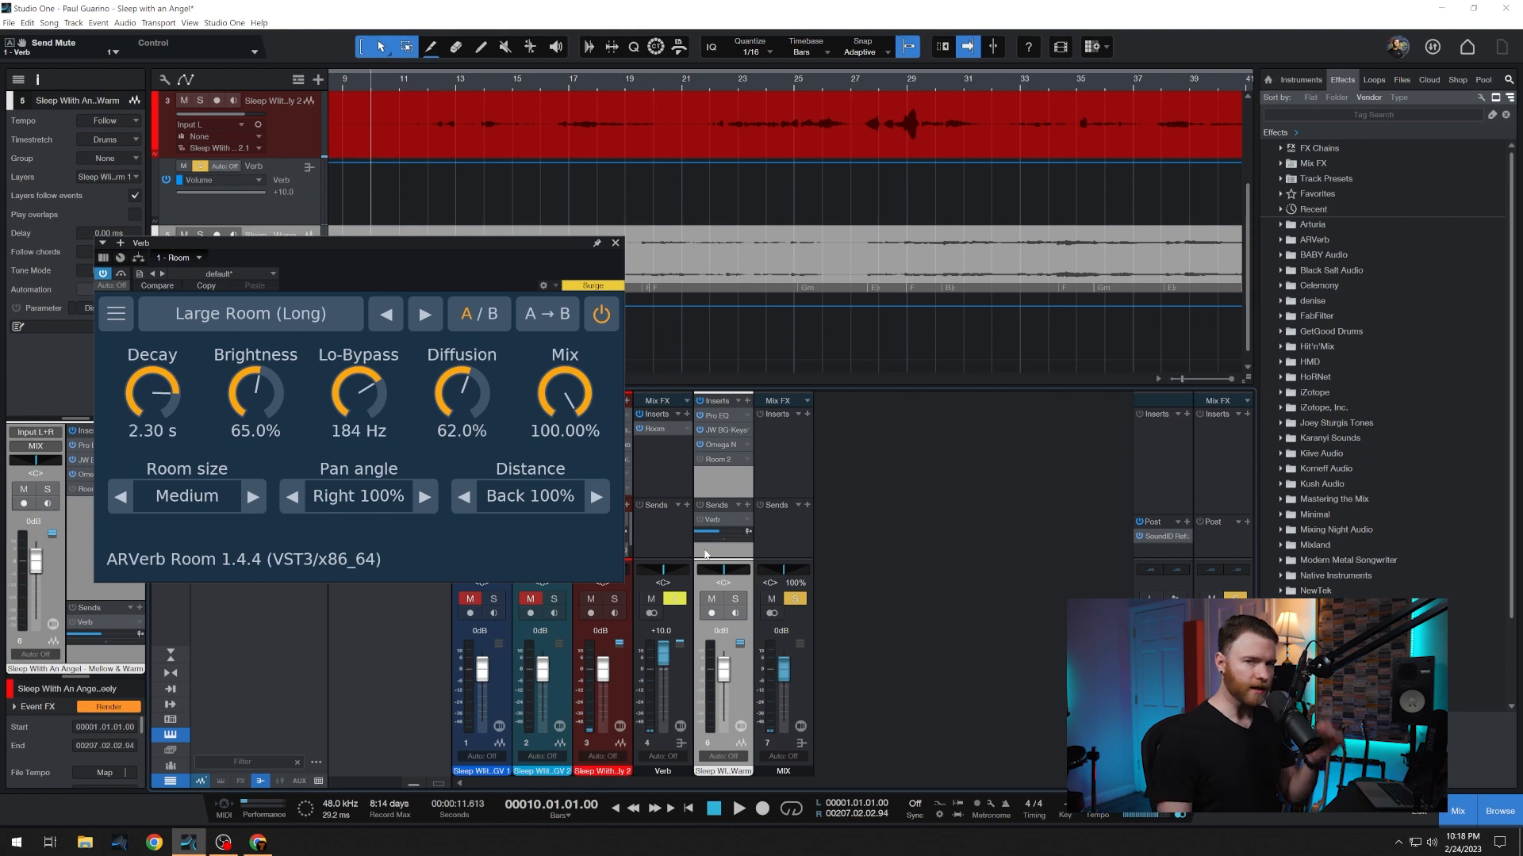
left_click(664, 661, "alt")
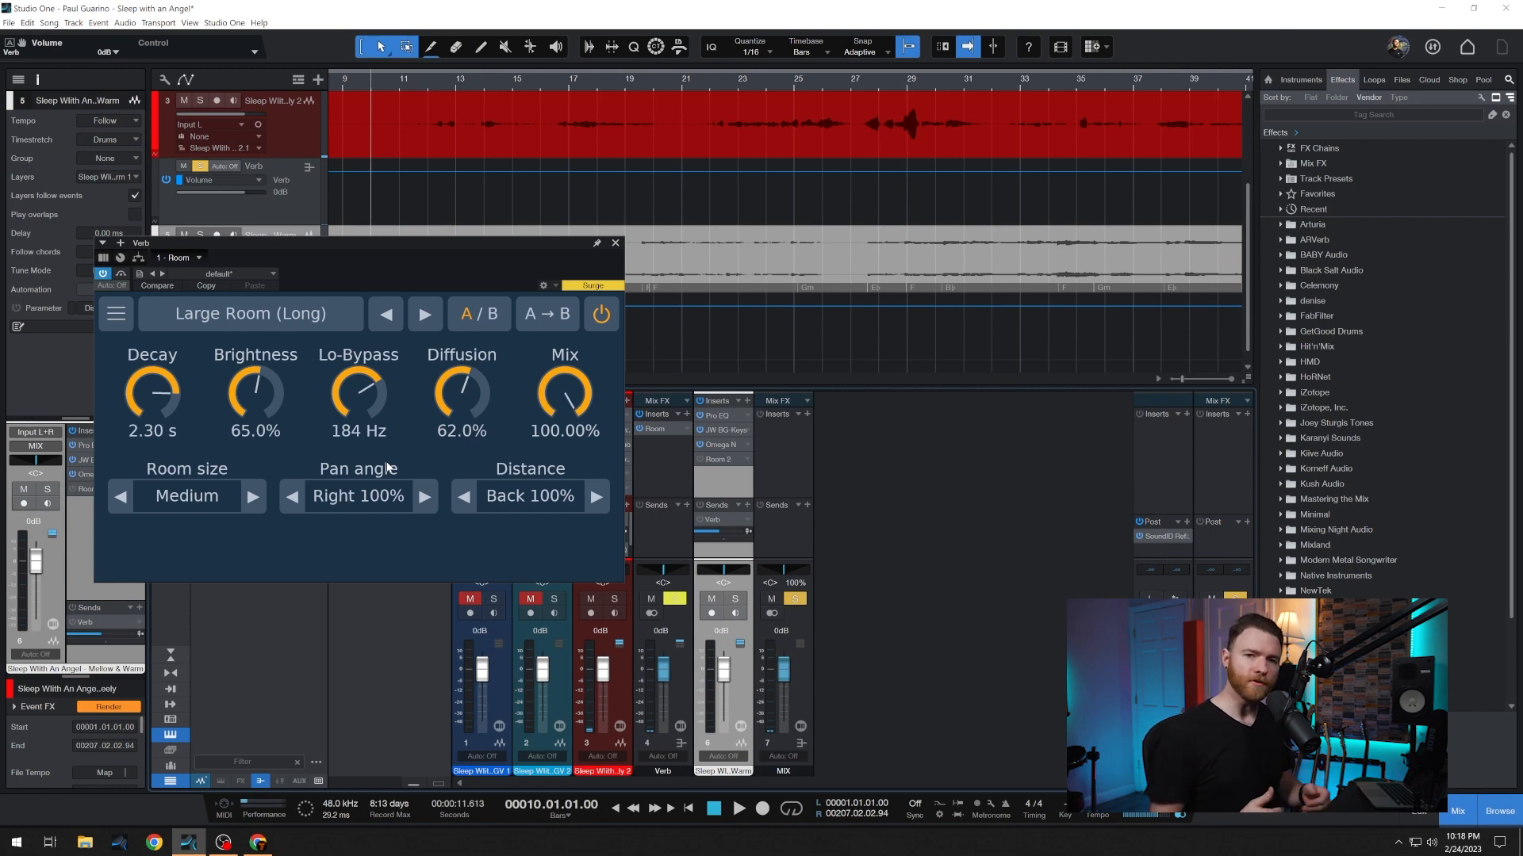
- Open and activate the Mellow & Warm track's Room 2 reverb during playback, and set its window size to 300%
key("space")
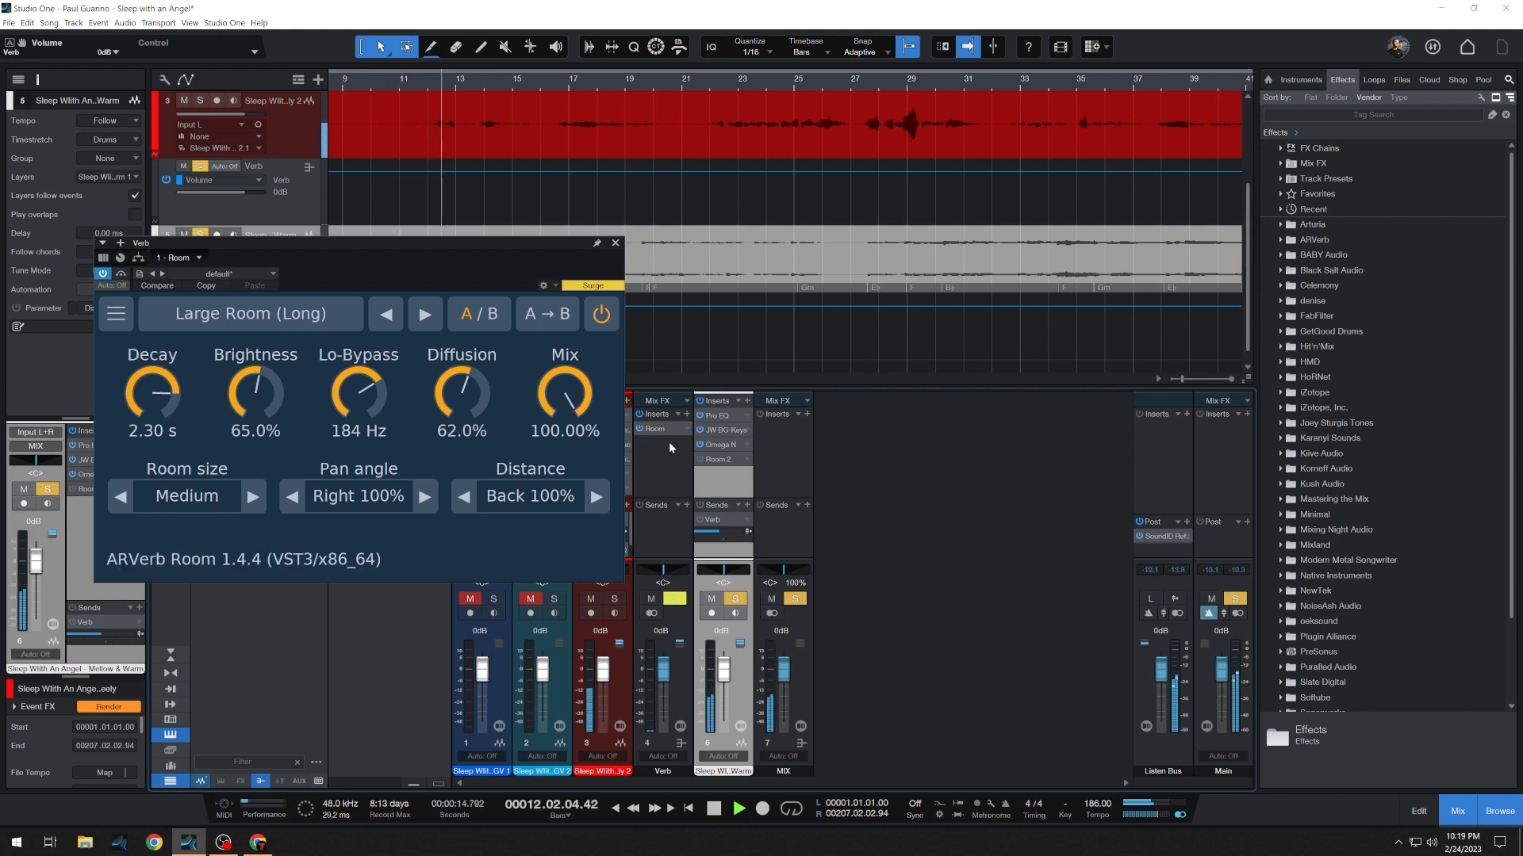
left_click(718, 459)
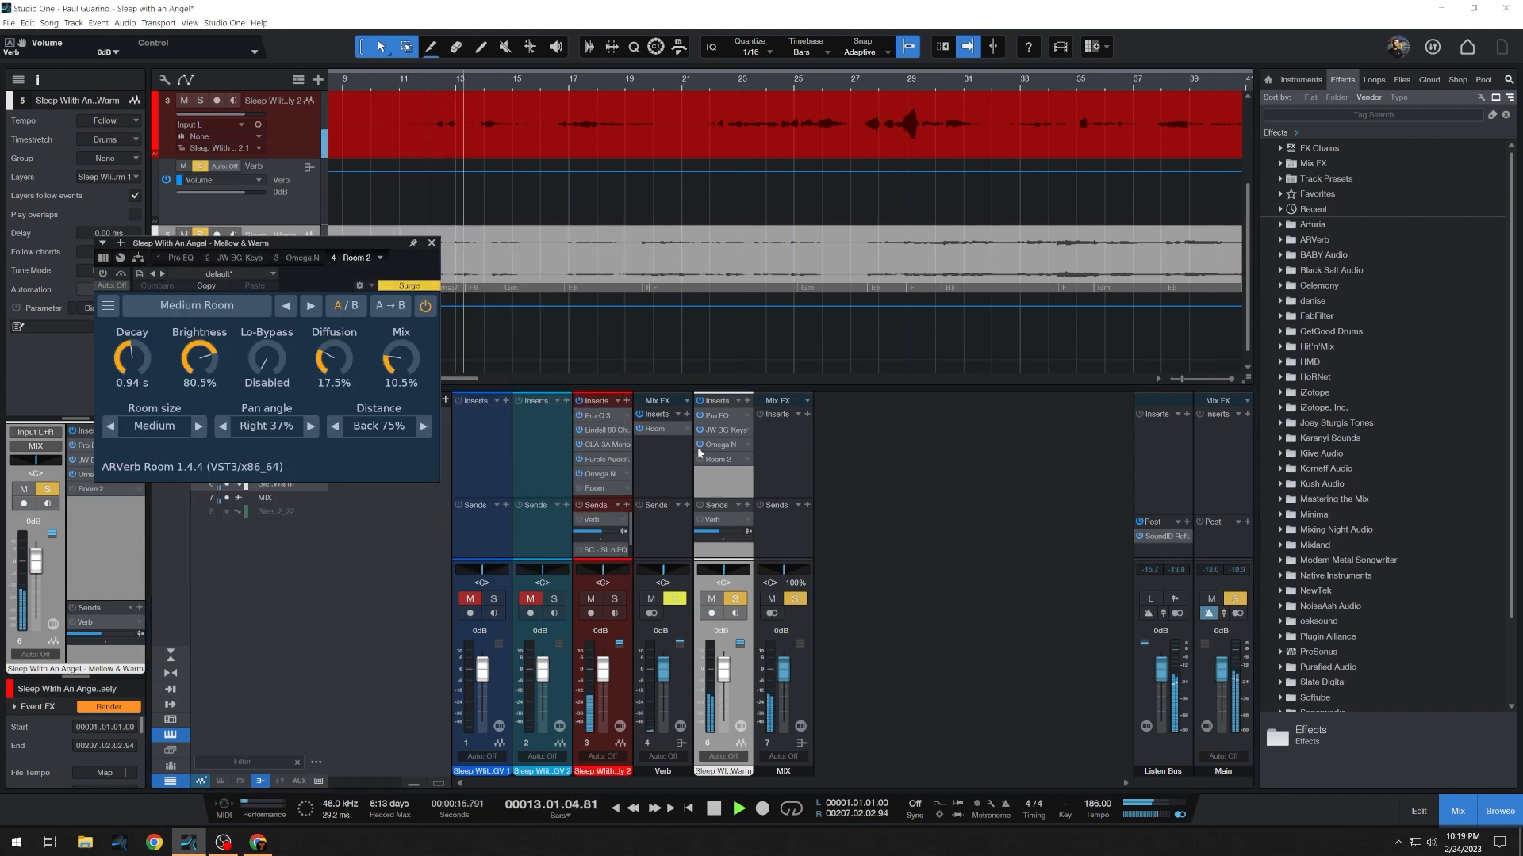
left_click(111, 307)
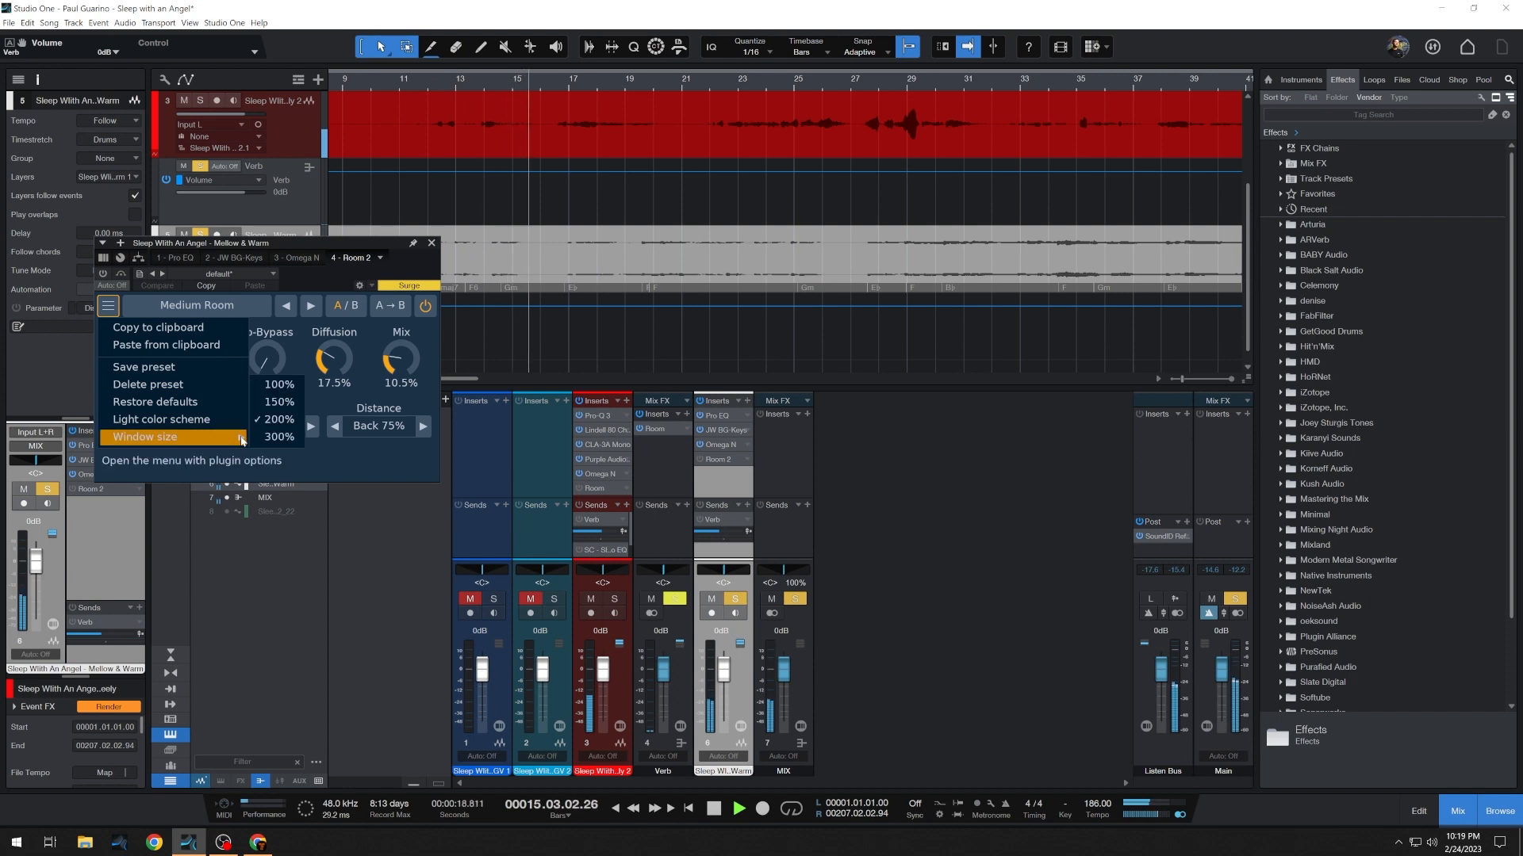
left_click(278, 437)
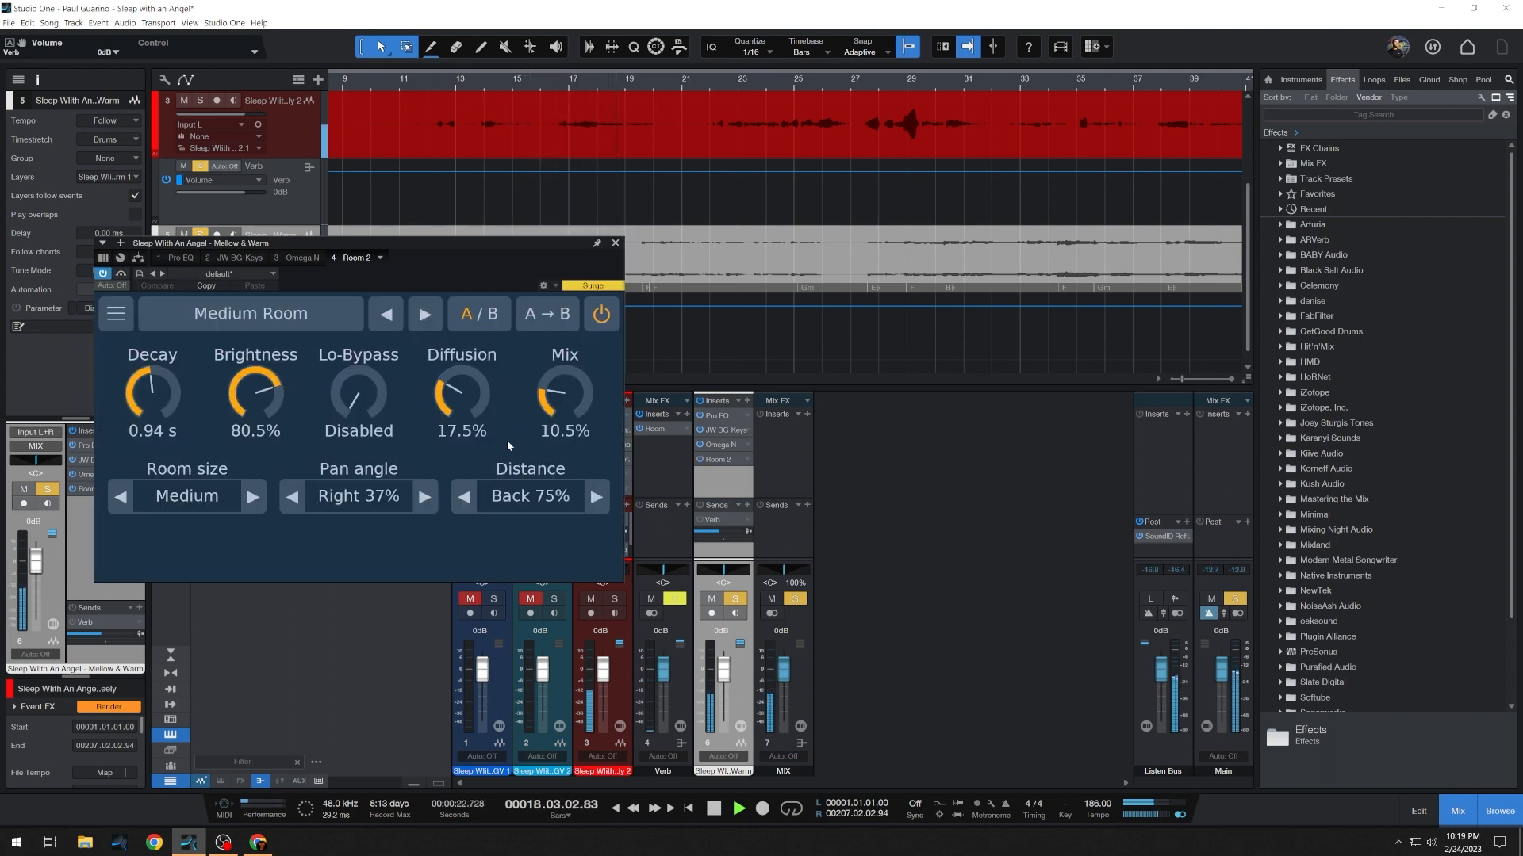
- Set Room 2's pan angle to Right 50% and mix to 15.0%, and compare the sound with the reverb bypassed and enabled
left_click(425, 498)
left_click_drag(531, 419, 530, 411)
left_click(598, 319)
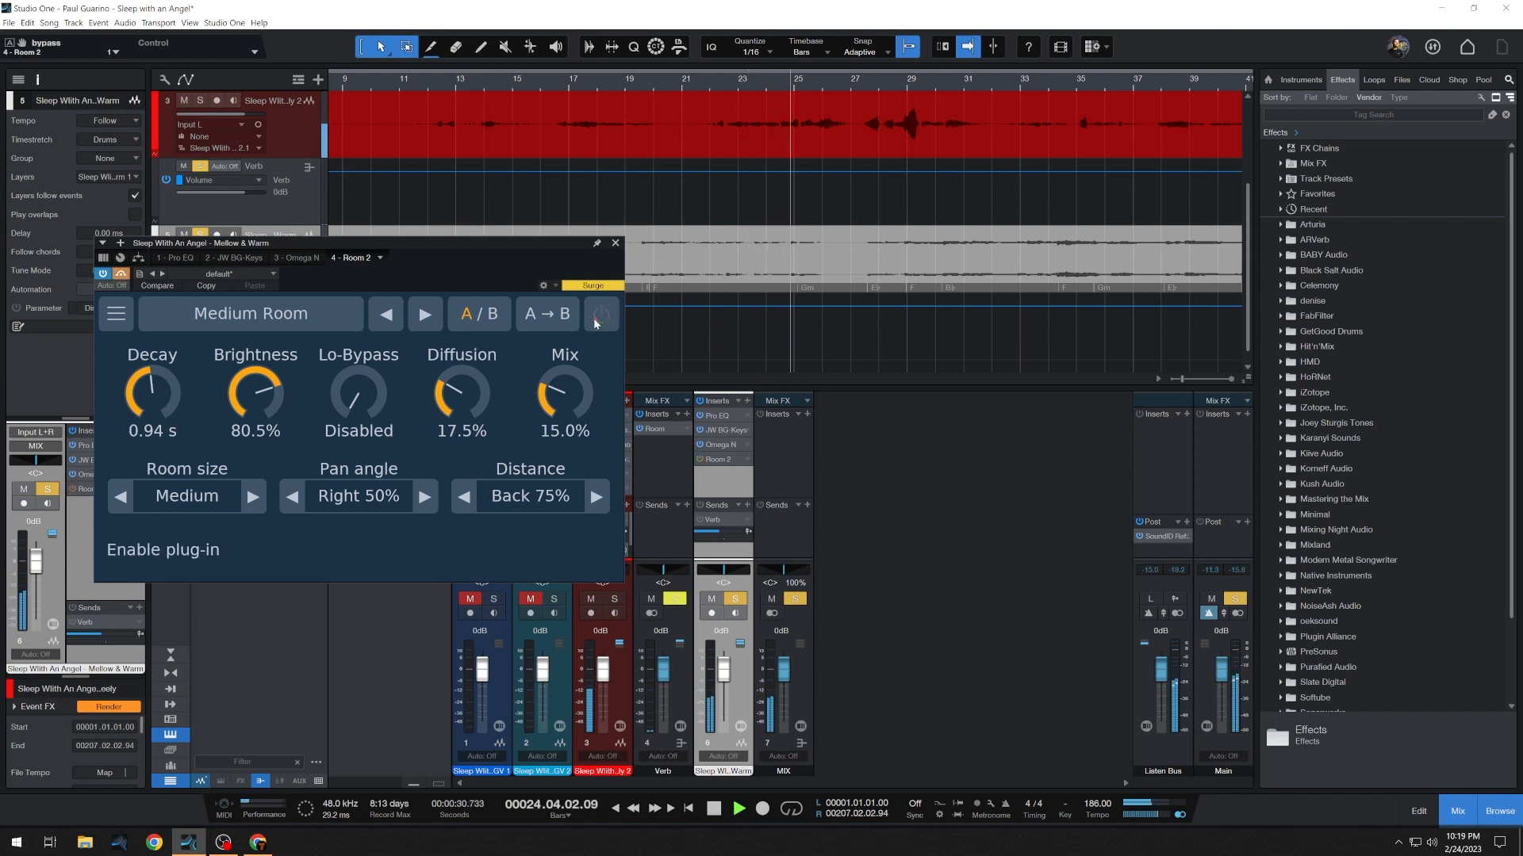
left_click(596, 321)
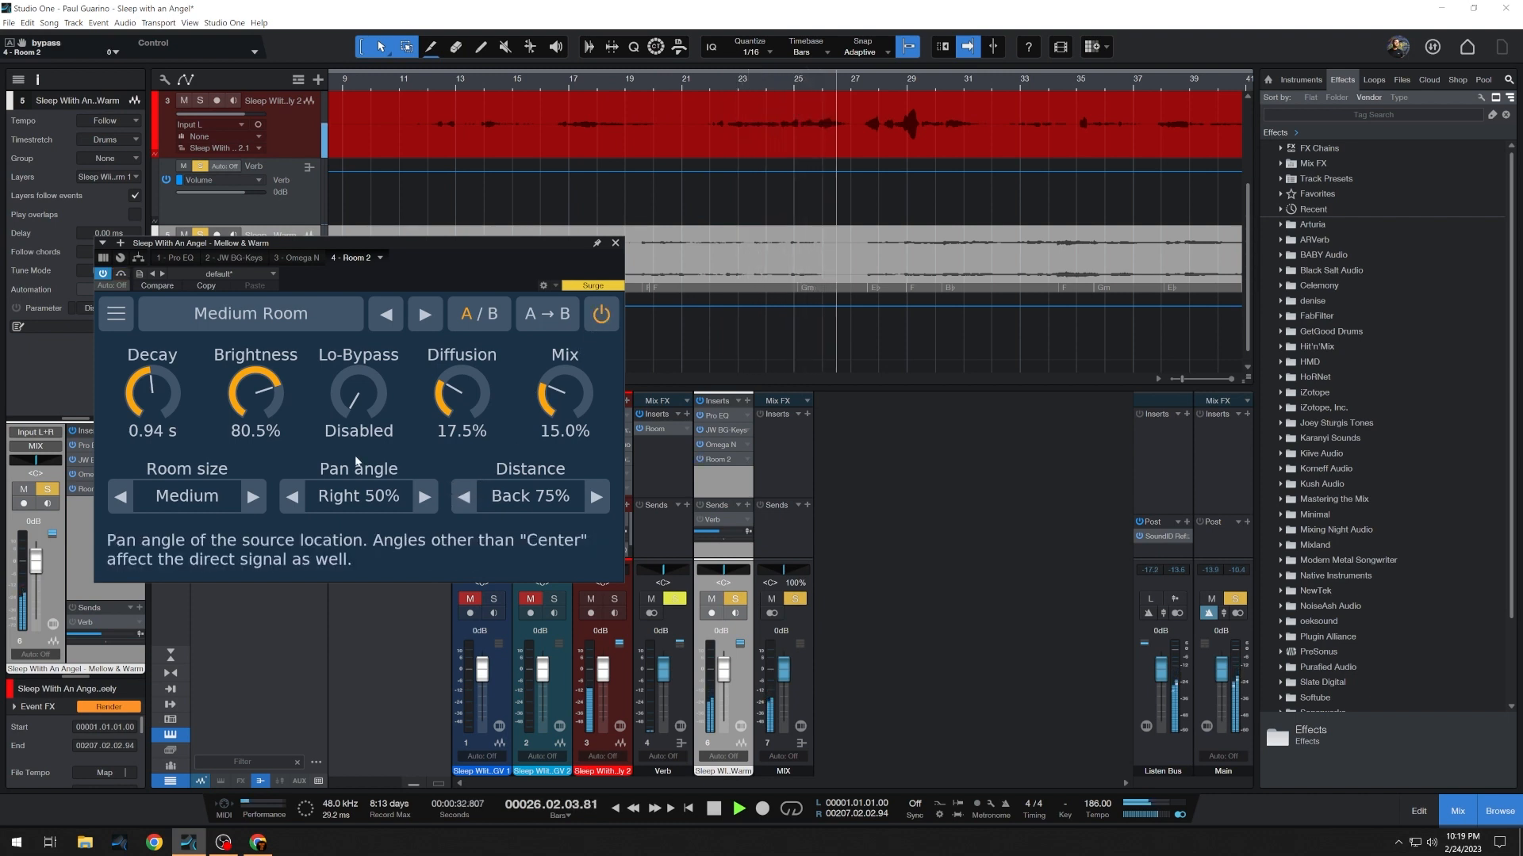
- Set Room 2's decay to 2.60 s, diffusion 45.0%, Lo-Bypass 370 Hz and brightness 54.5%, and compare against bypass
left_click_drag(165, 402, 194, 308)
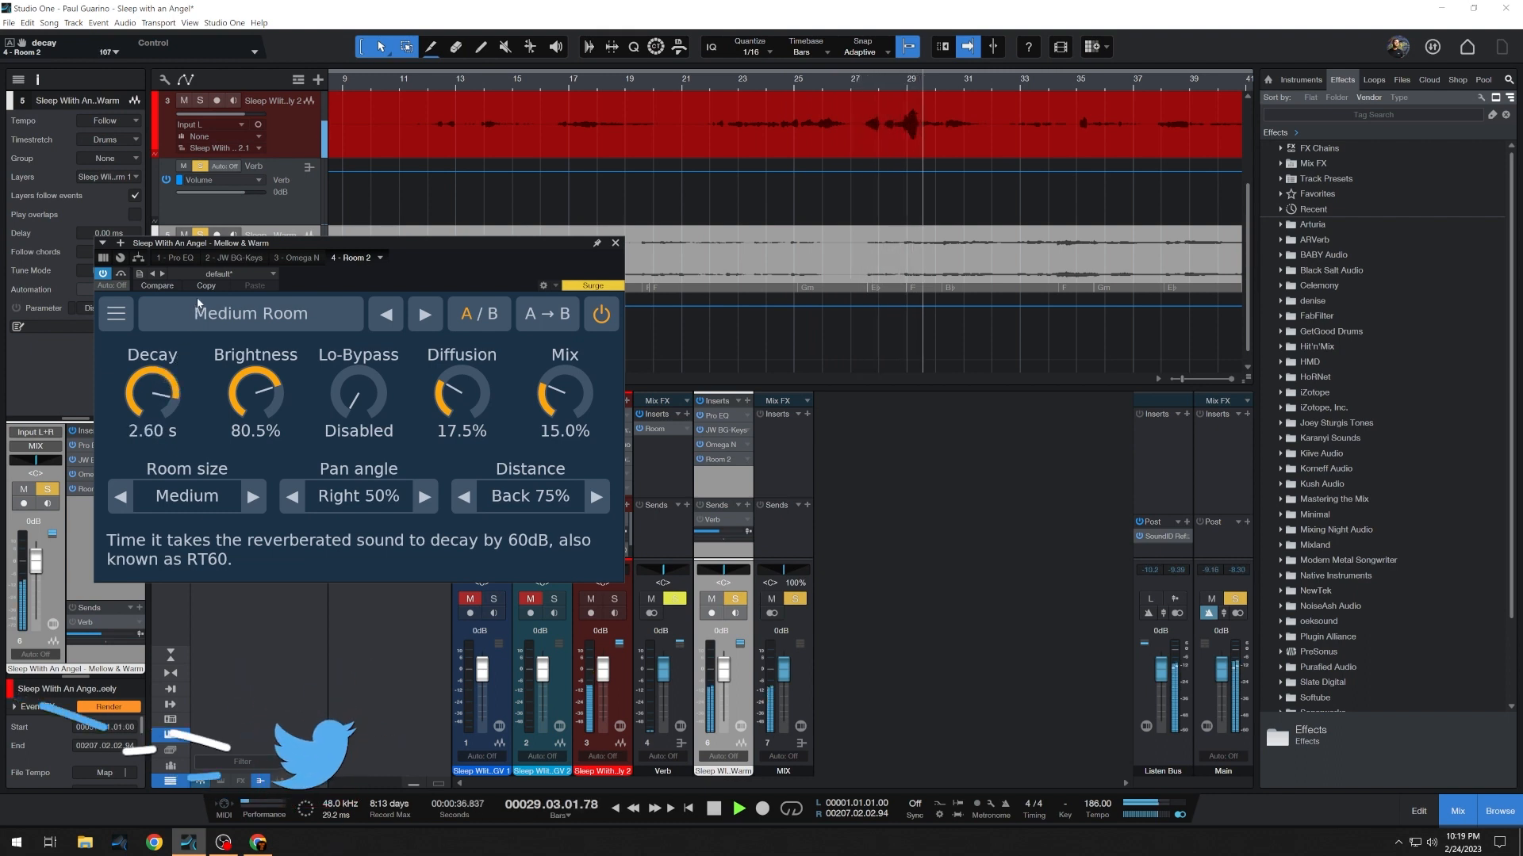
left_click_drag(462, 392, 465, 333)
left_click_drag(359, 393, 360, 183)
left_click_drag(367, 412, 368, 429)
left_click_drag(258, 404, 241, 496)
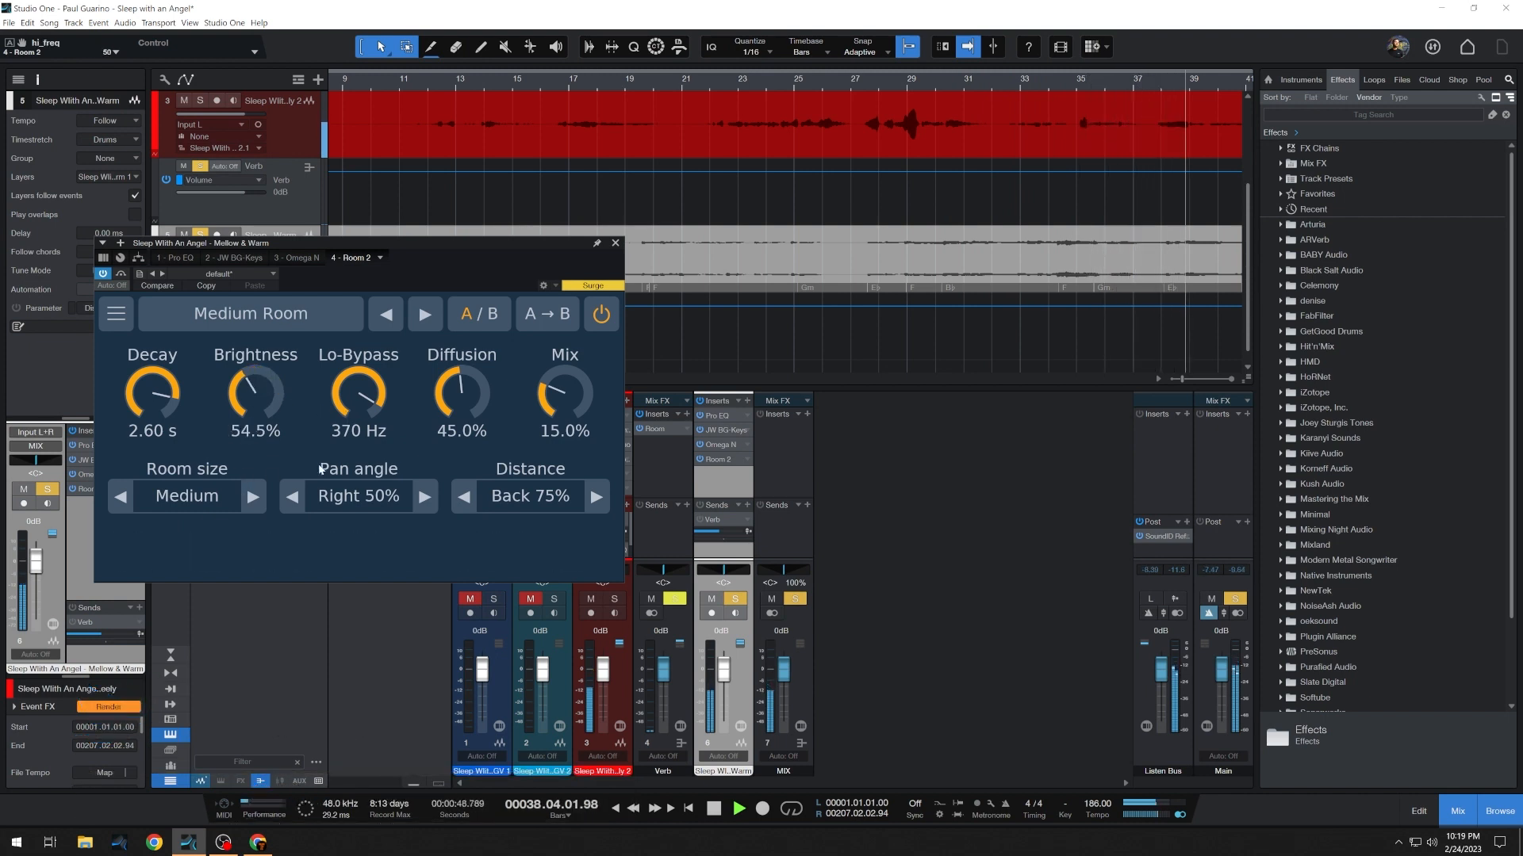
left_click(601, 315)
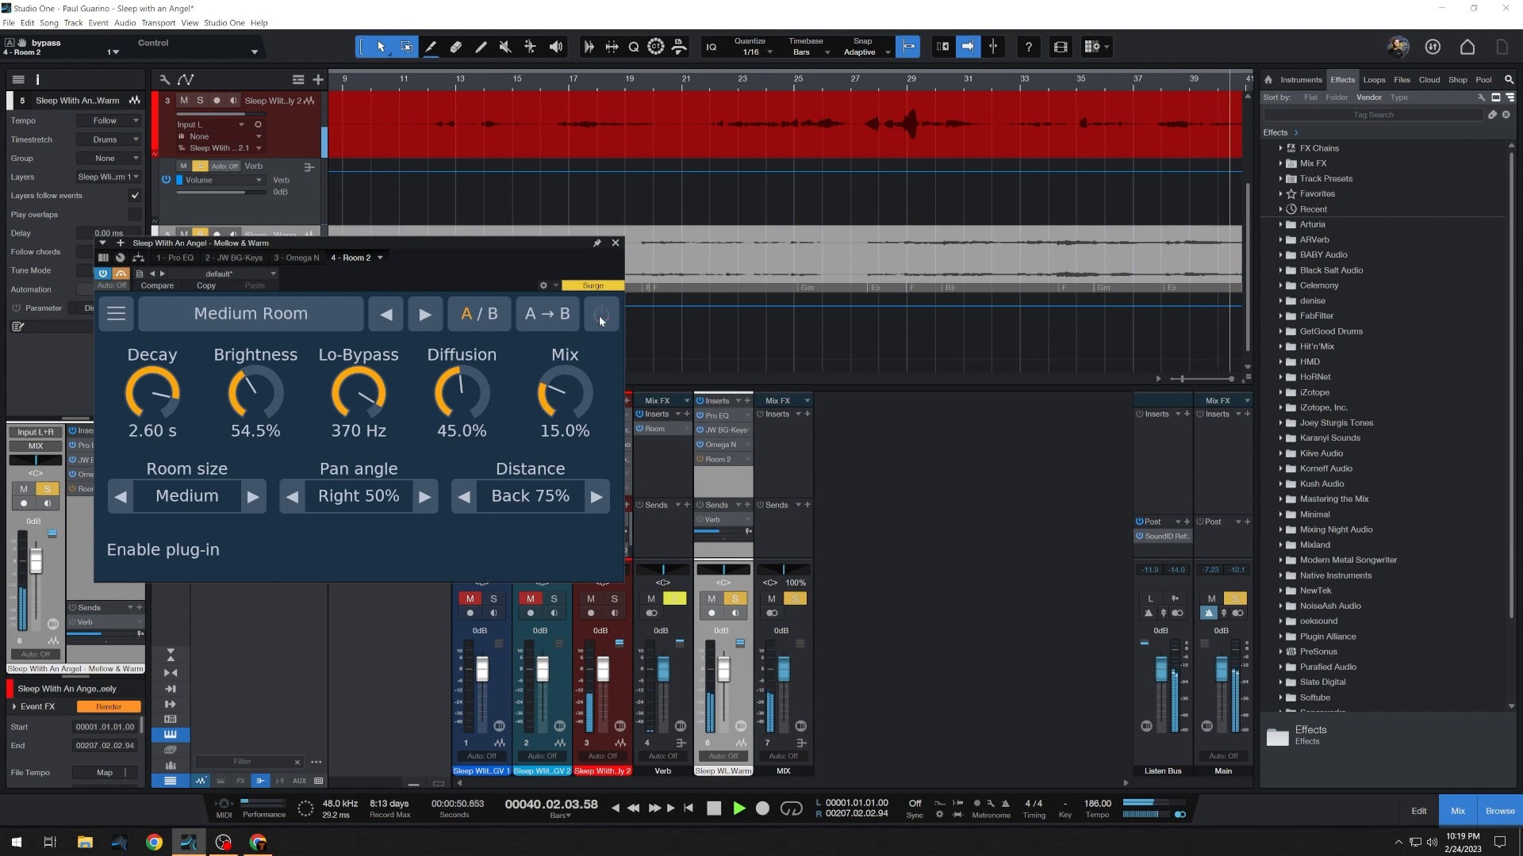
left_click(601, 316)
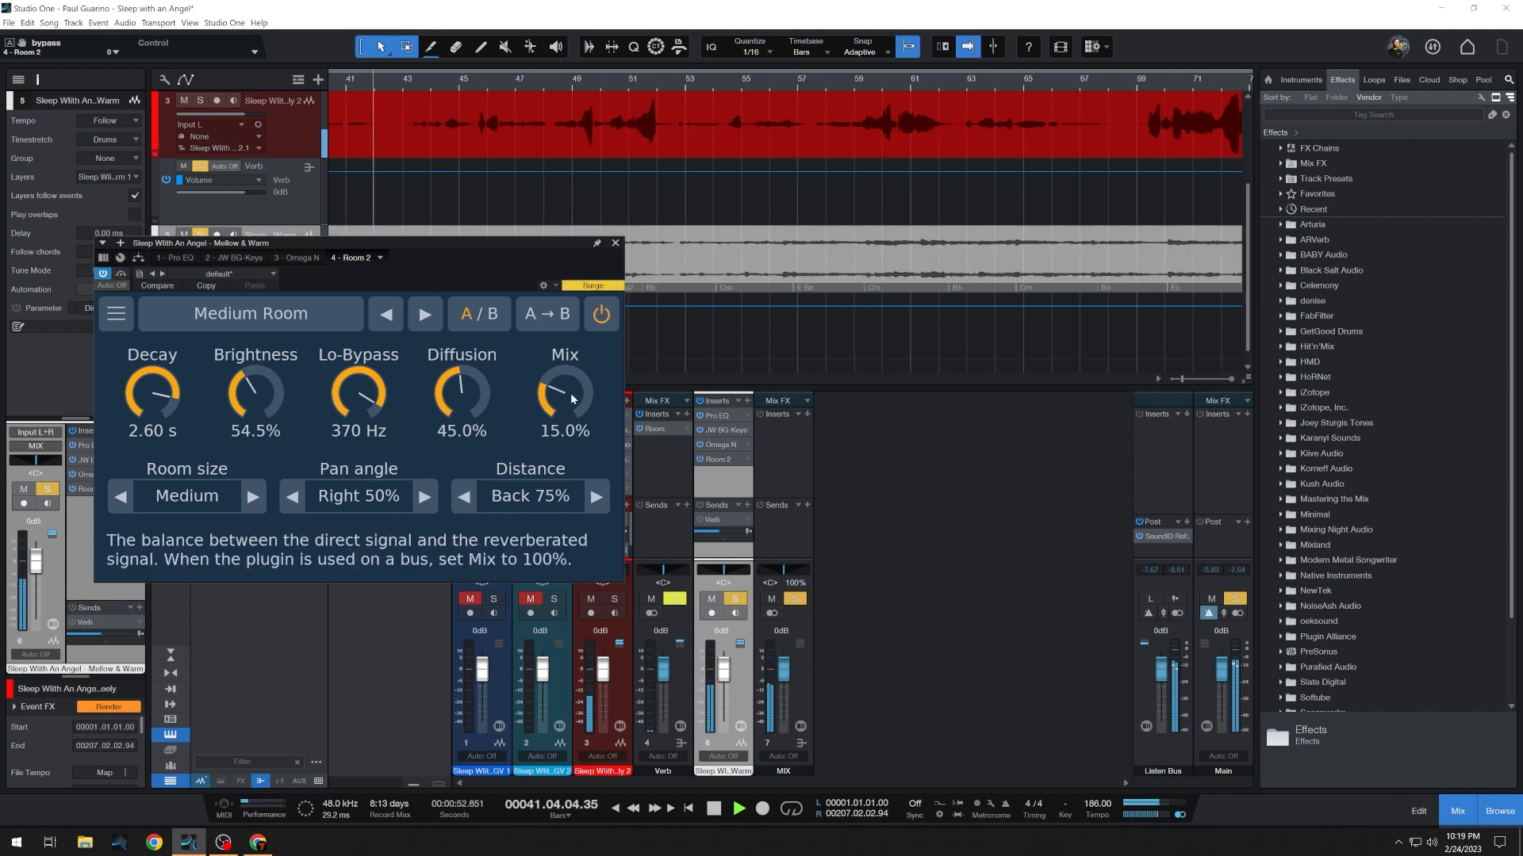
- Audition Room 2 at 74.0% mix against bypass, and bring the mix to 26.0% before stopping playback
left_click_drag(565, 384, 565, 320)
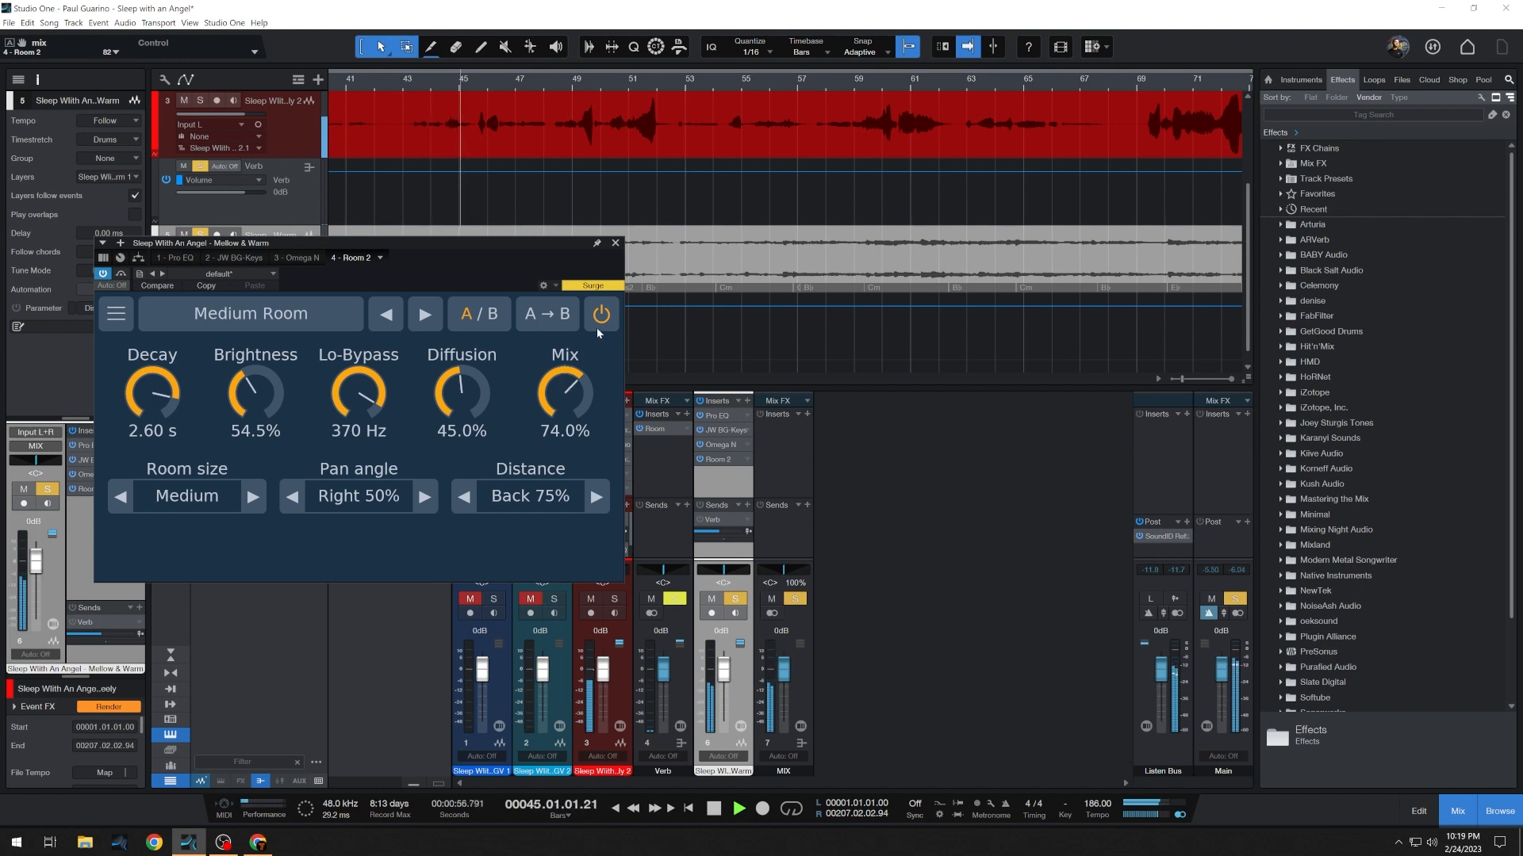
left_click(600, 322)
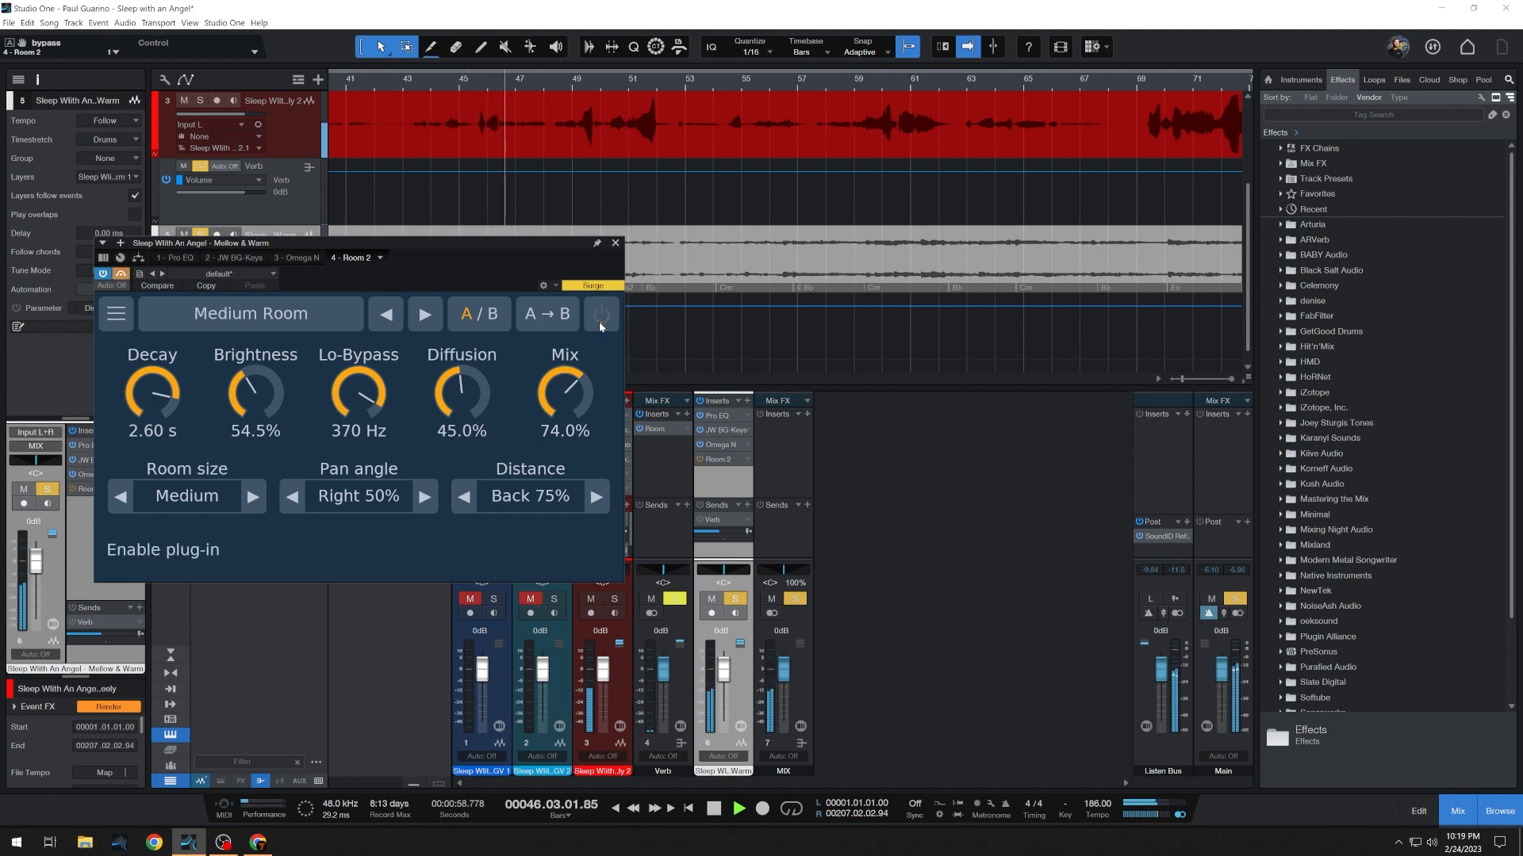
left_click(601, 322)
left_click_drag(561, 421, 548, 449)
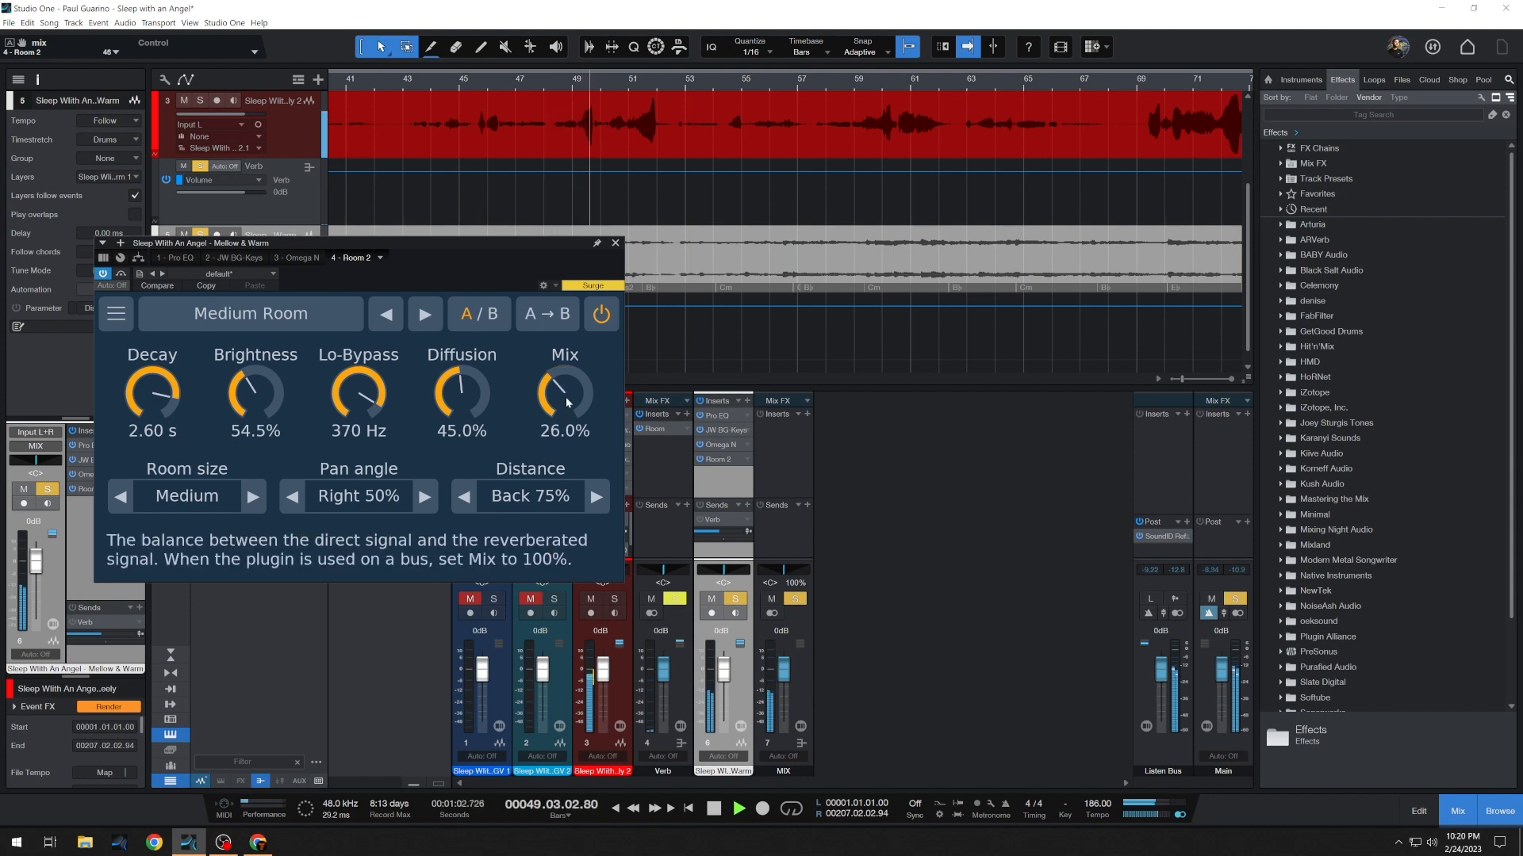
key("space")
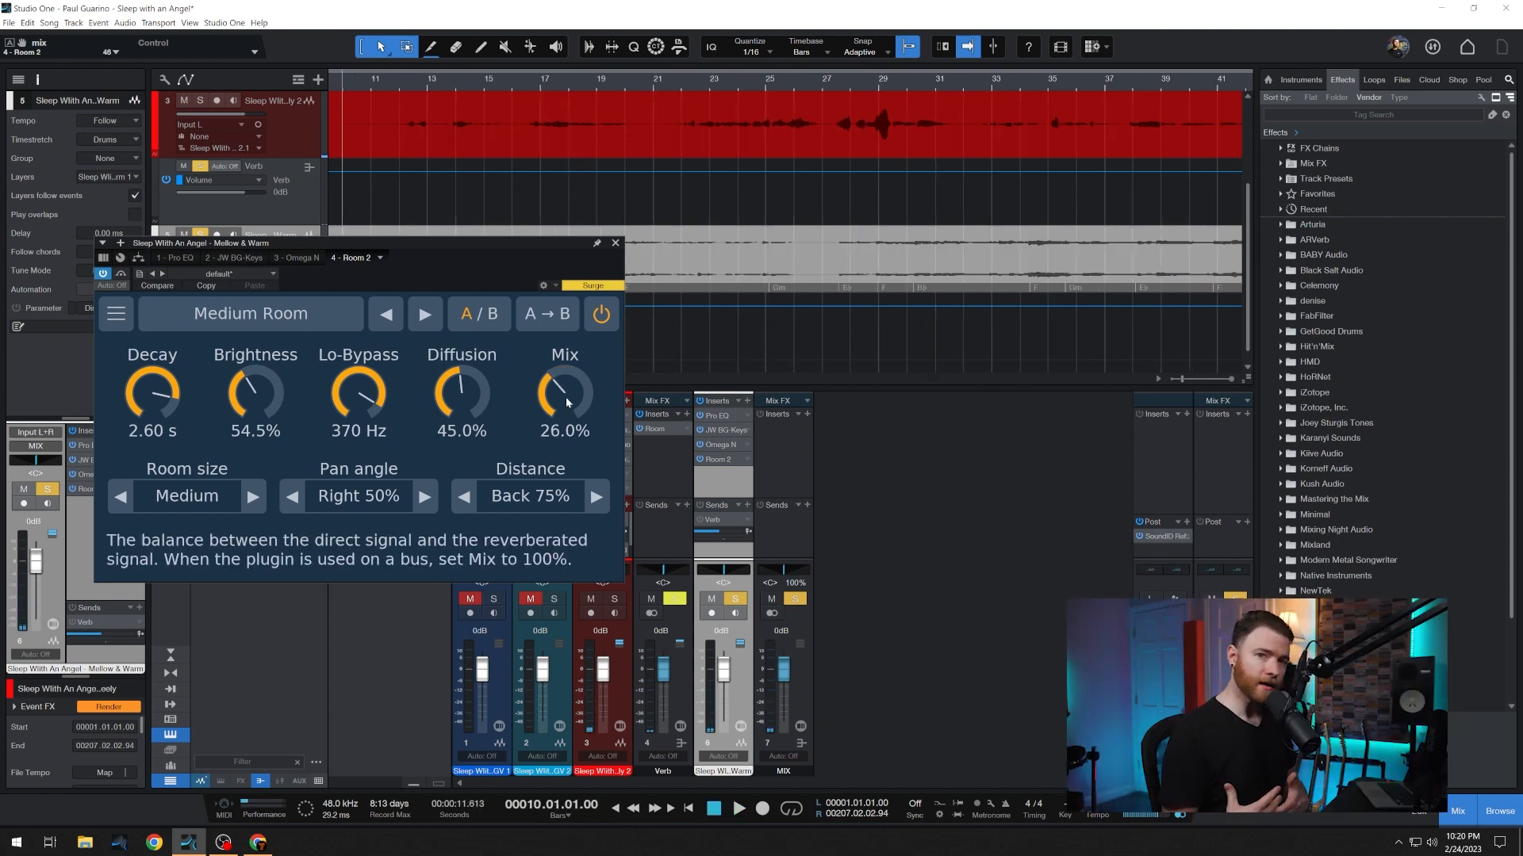
- Replace the lead vocal track's Room reverb with a copy of the Mellow & Warm track's Room 2
left_click(615, 243)
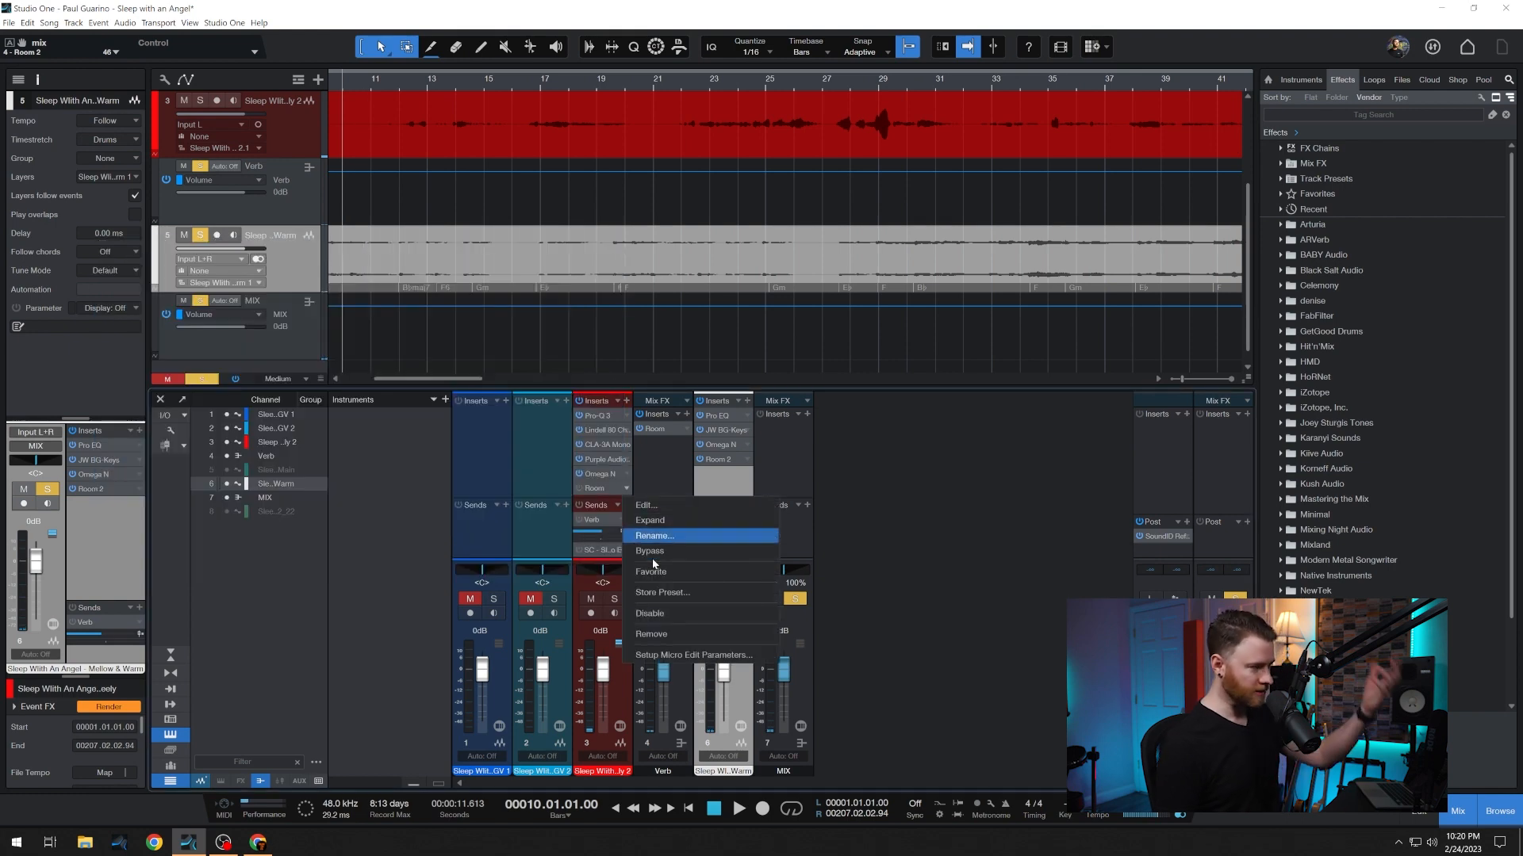
left_click(676, 635)
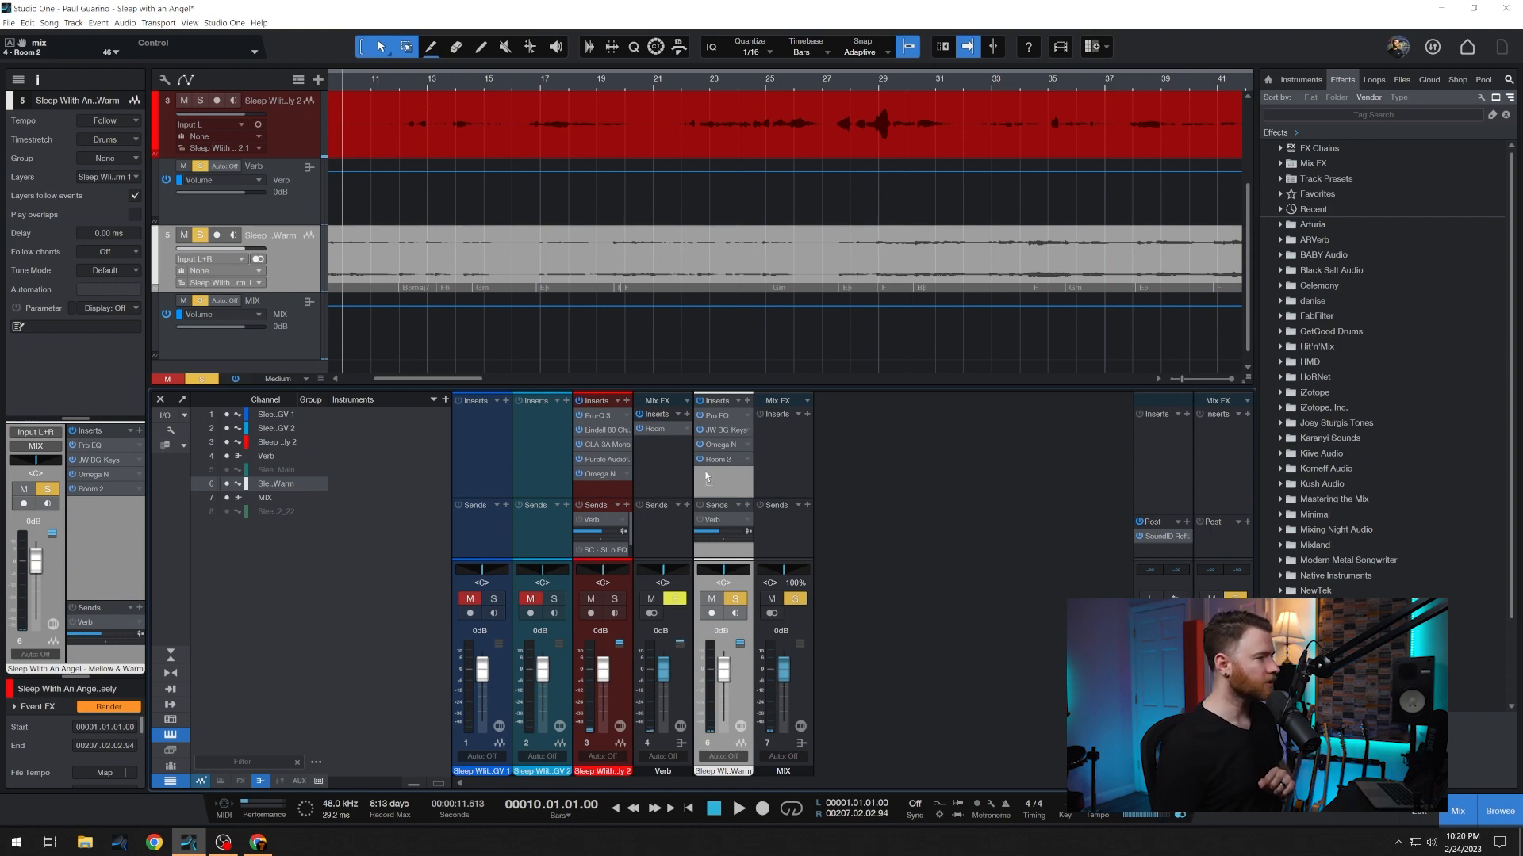
left_click_drag(707, 476, 610, 494)
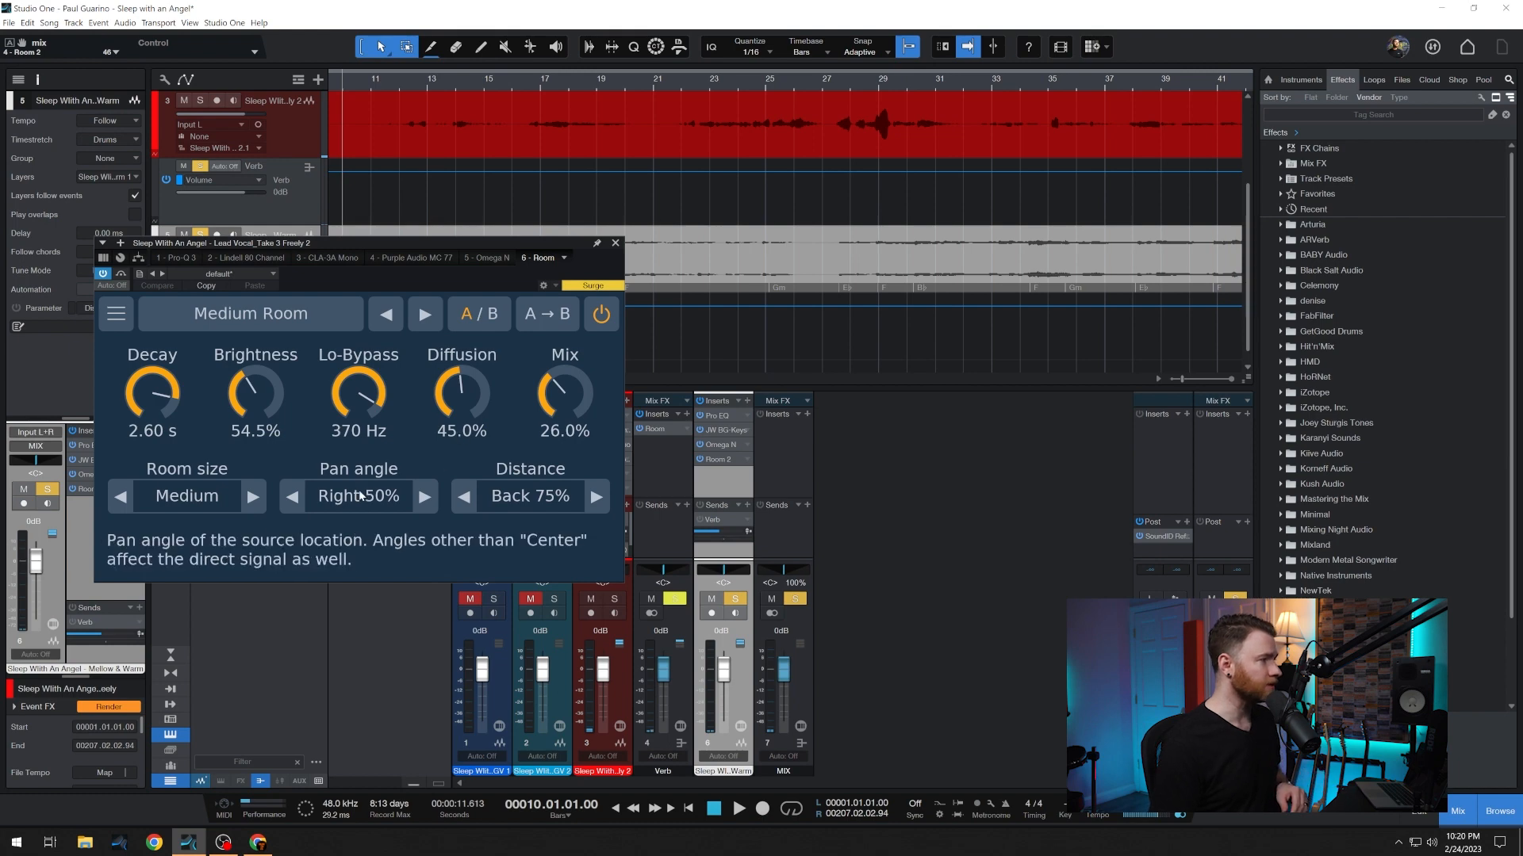
- Set the lead vocal Room's pan angle to Left 62% and distance to Back 25%, and compare the soloed vocal with the reverb bypassed and enabled
left_click(291, 497)
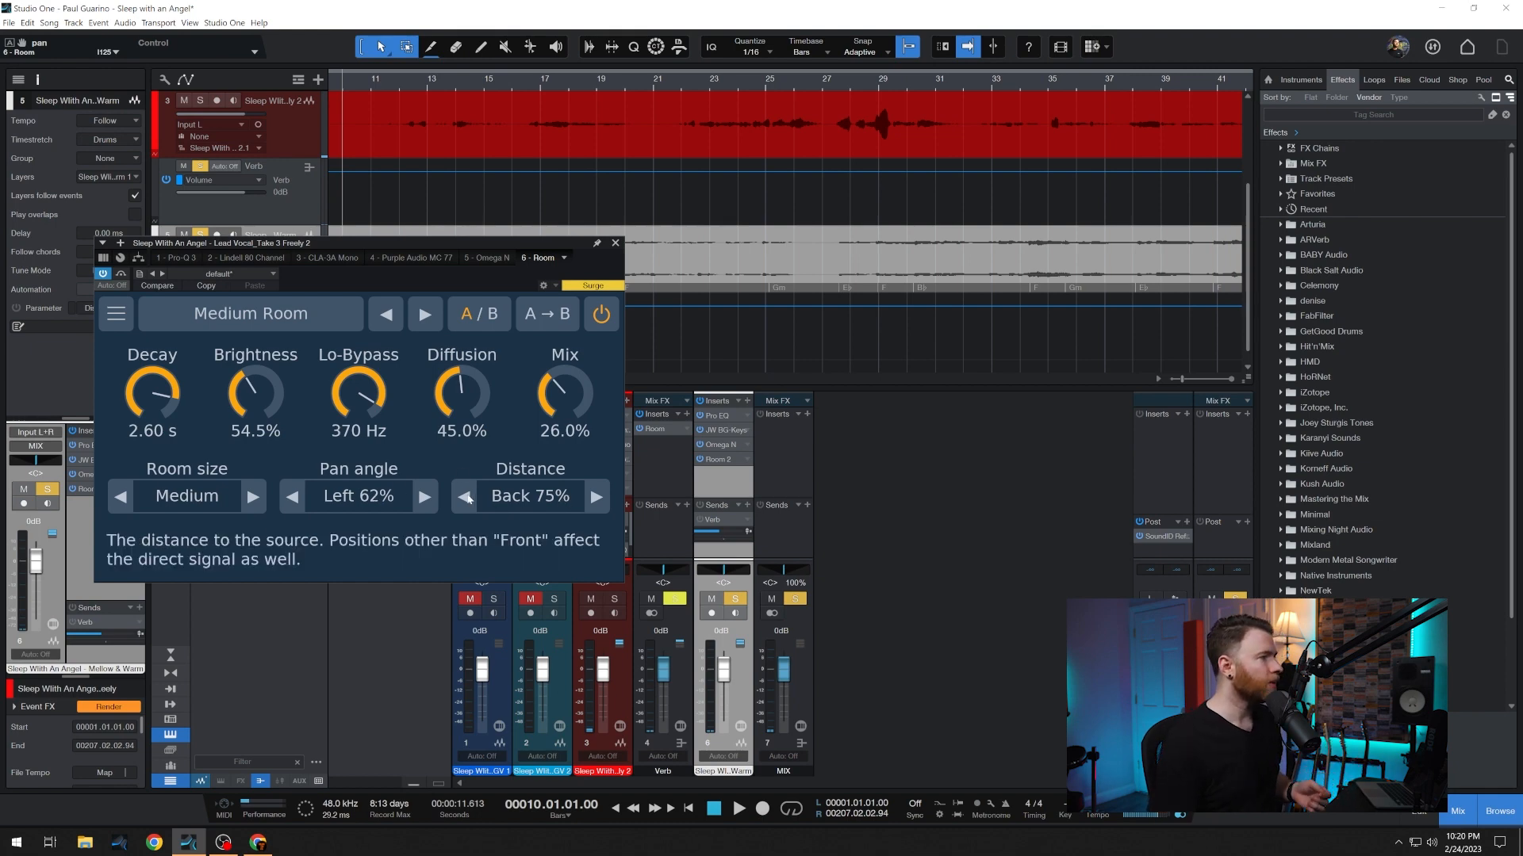
left_click(466, 497)
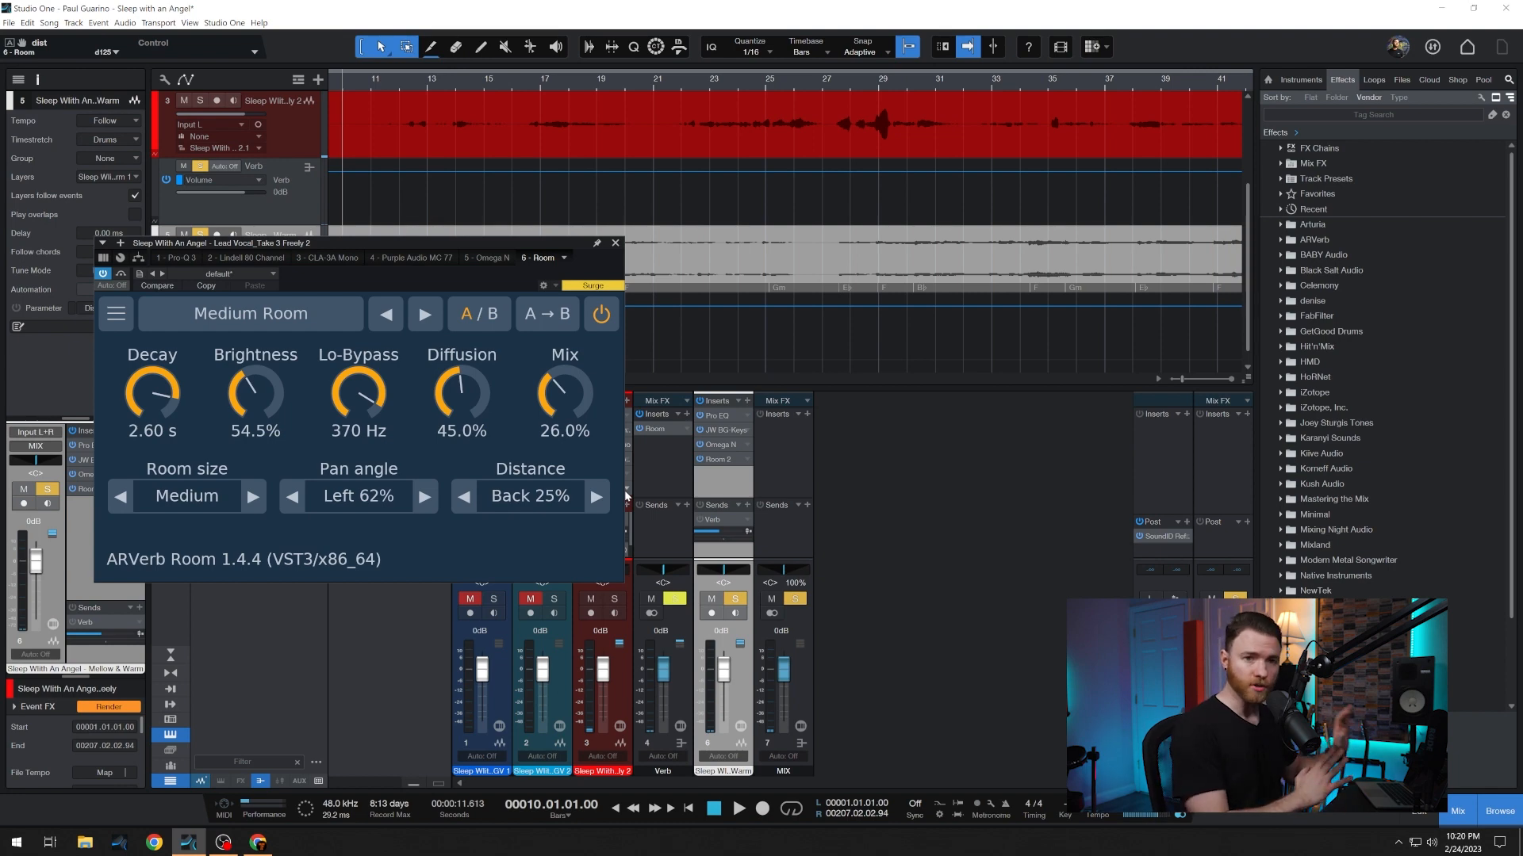
key("Up")
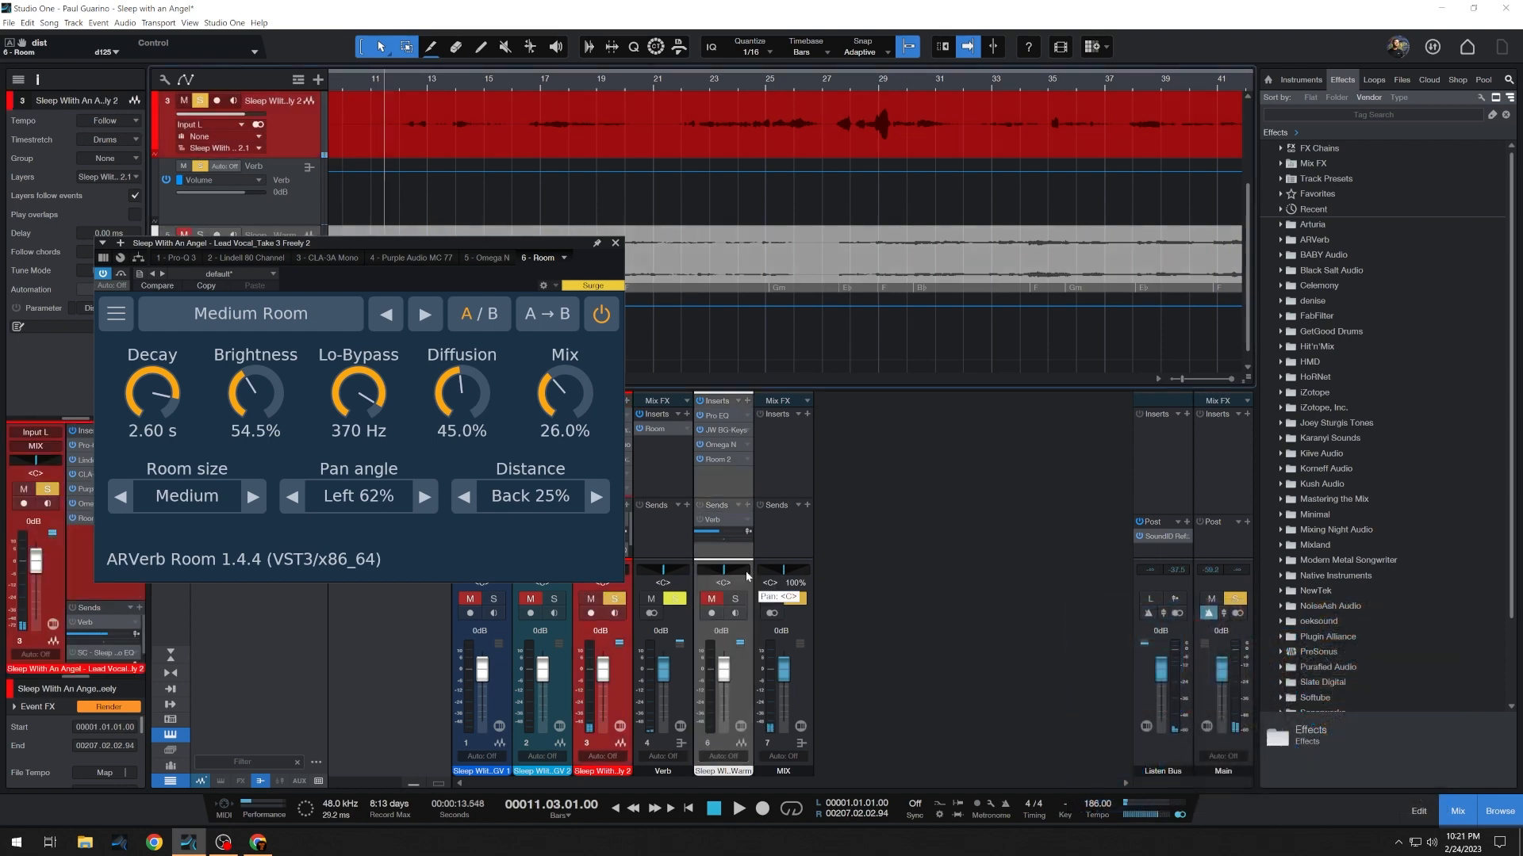
key("space")
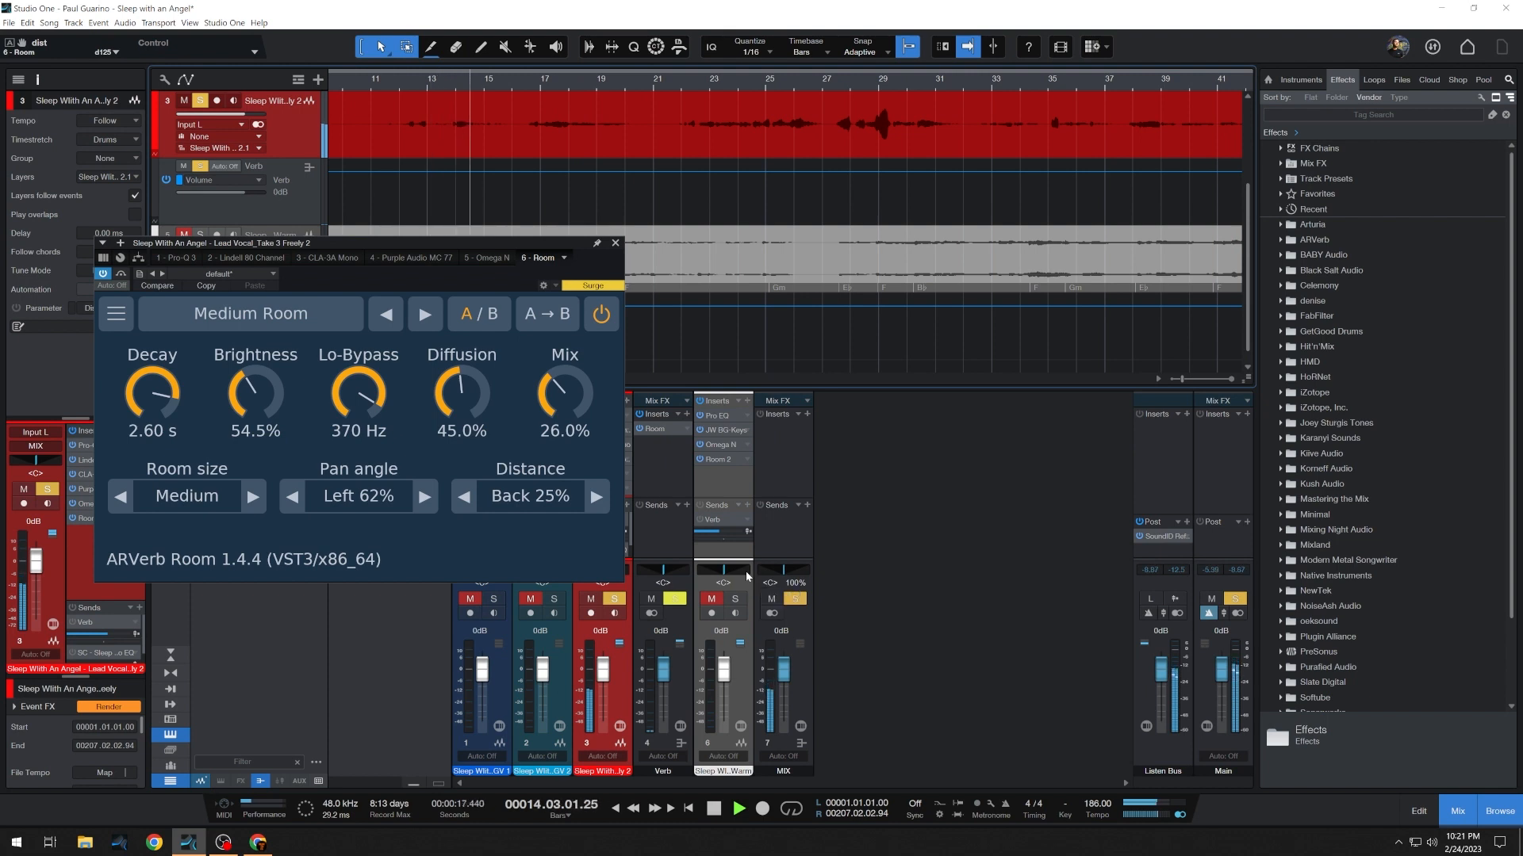
left_click(599, 325)
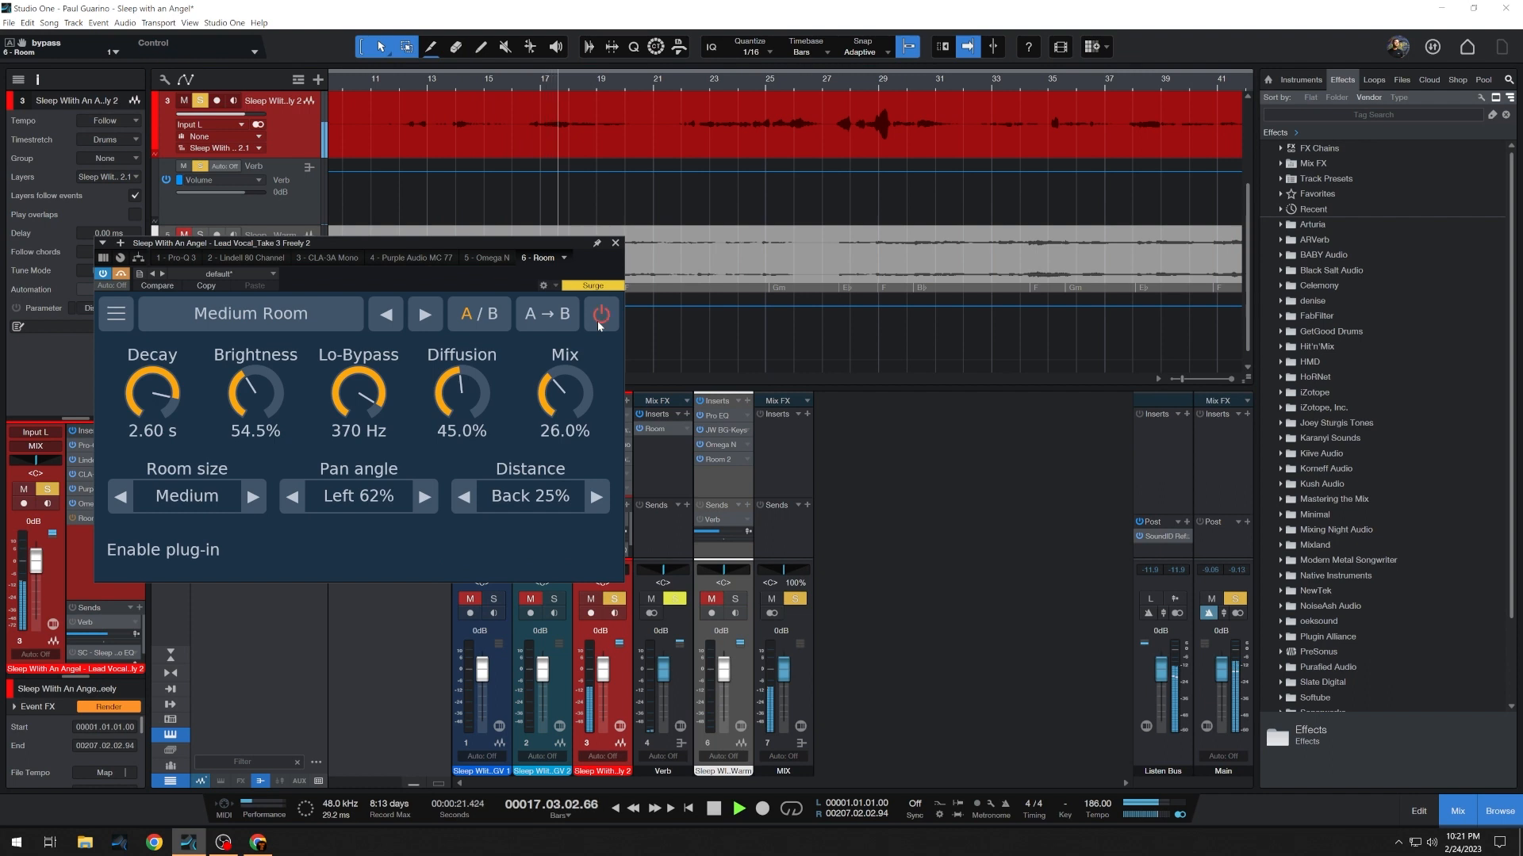
left_click(599, 325)
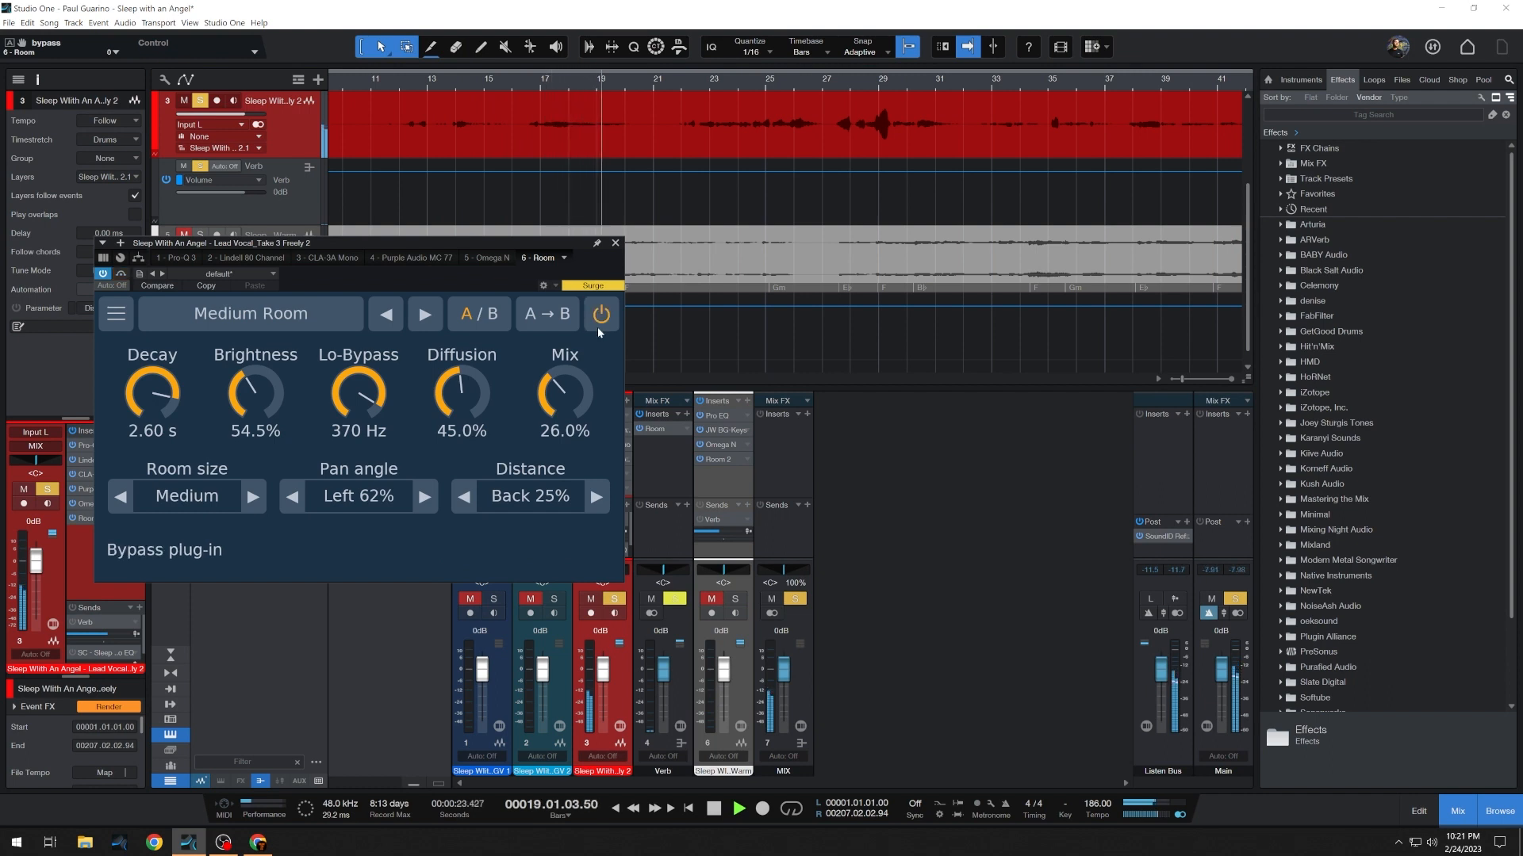
- Lower the lead vocal Room's mix to 18.5%, compare it against bypass during playback, and stop
scroll(572, 392, "down", 1)
left_click_drag(573, 392, 571, 406)
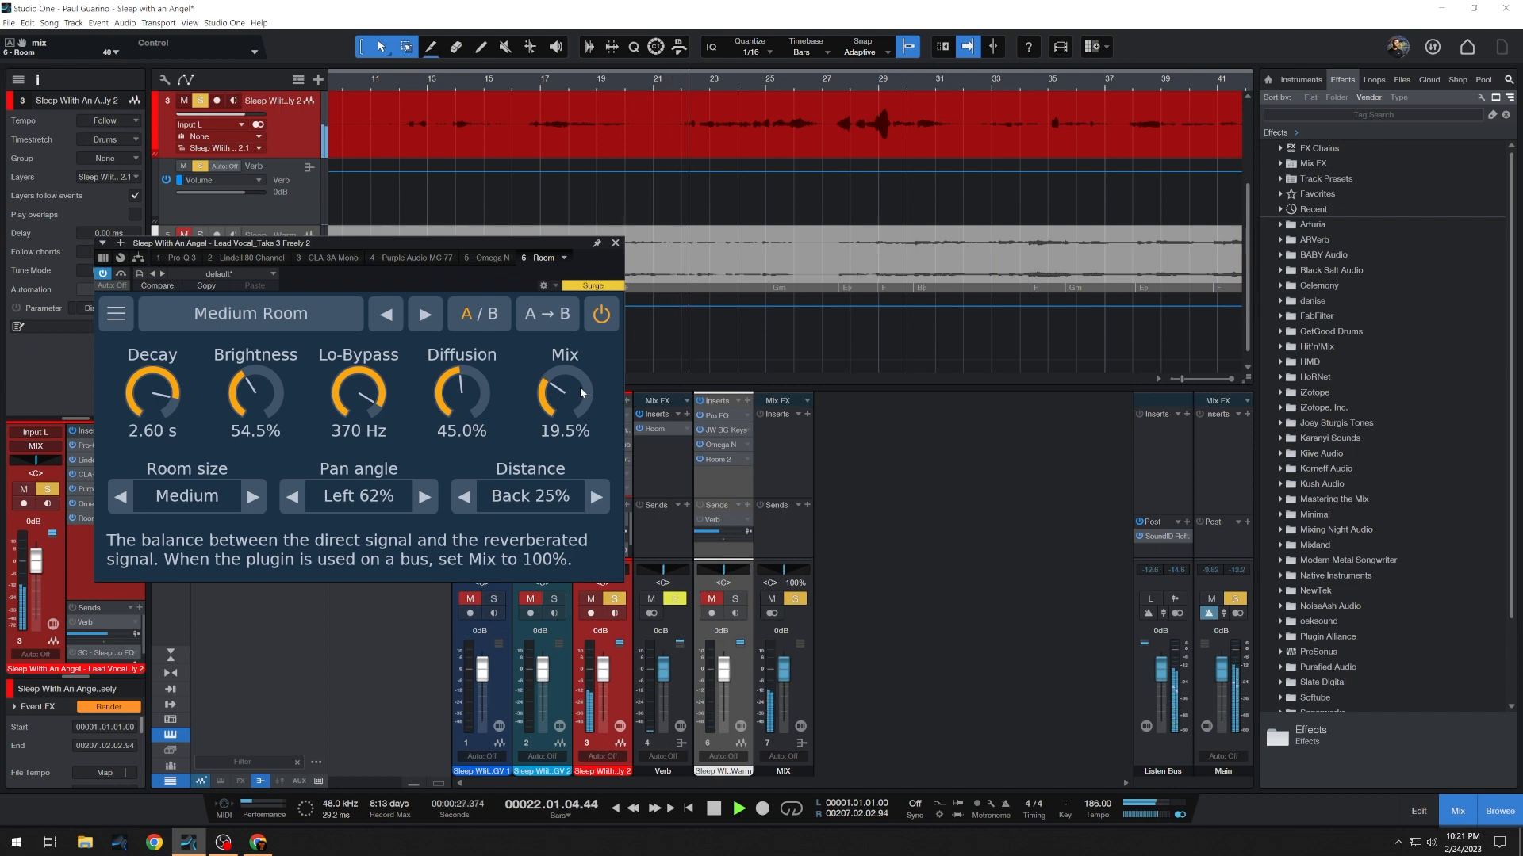
scroll(591, 395, "down", 1)
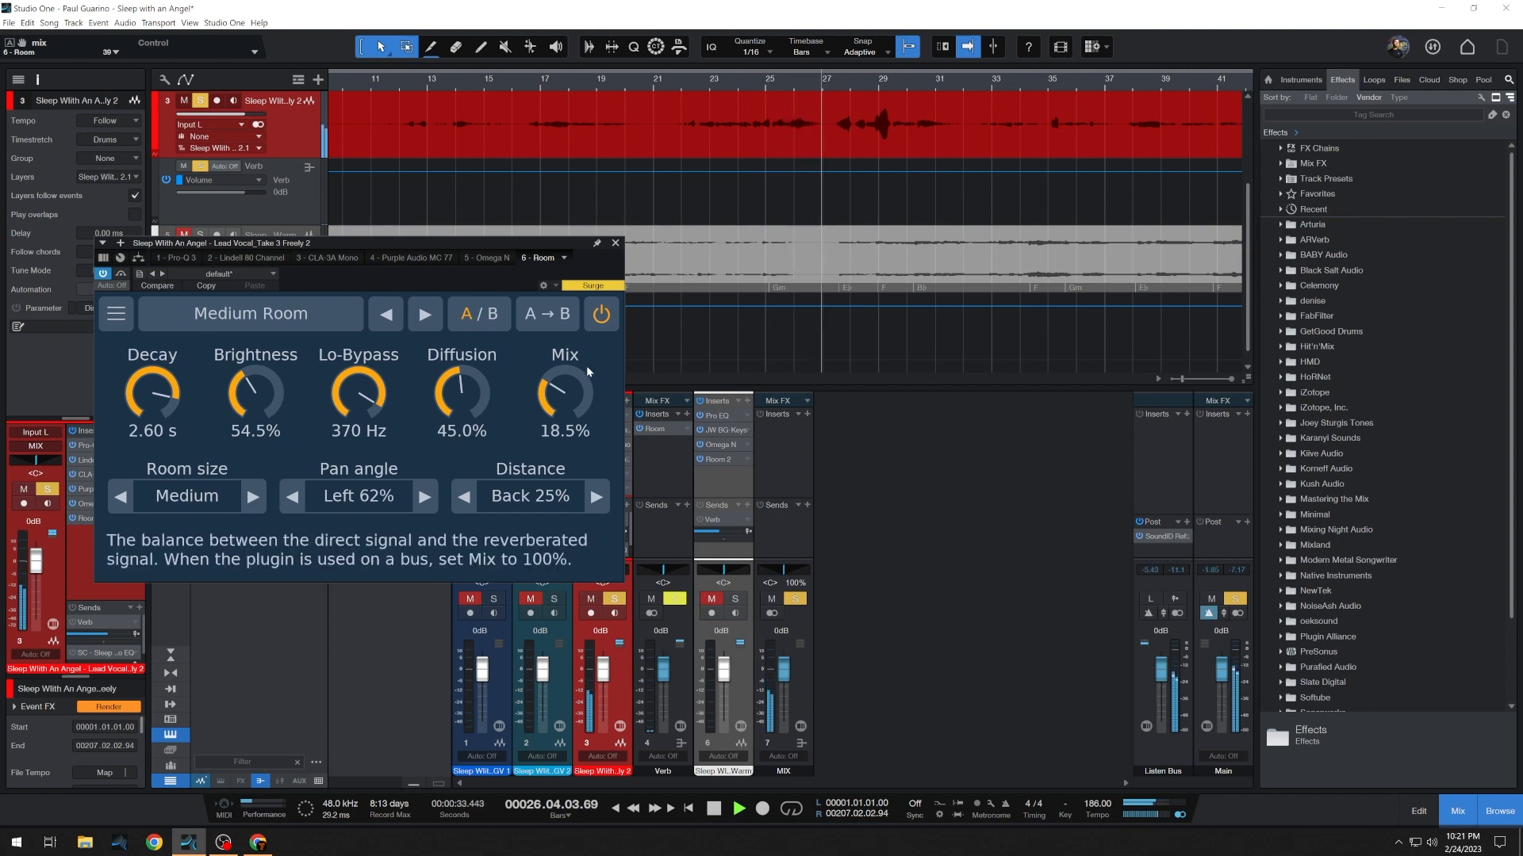
left_click(597, 317)
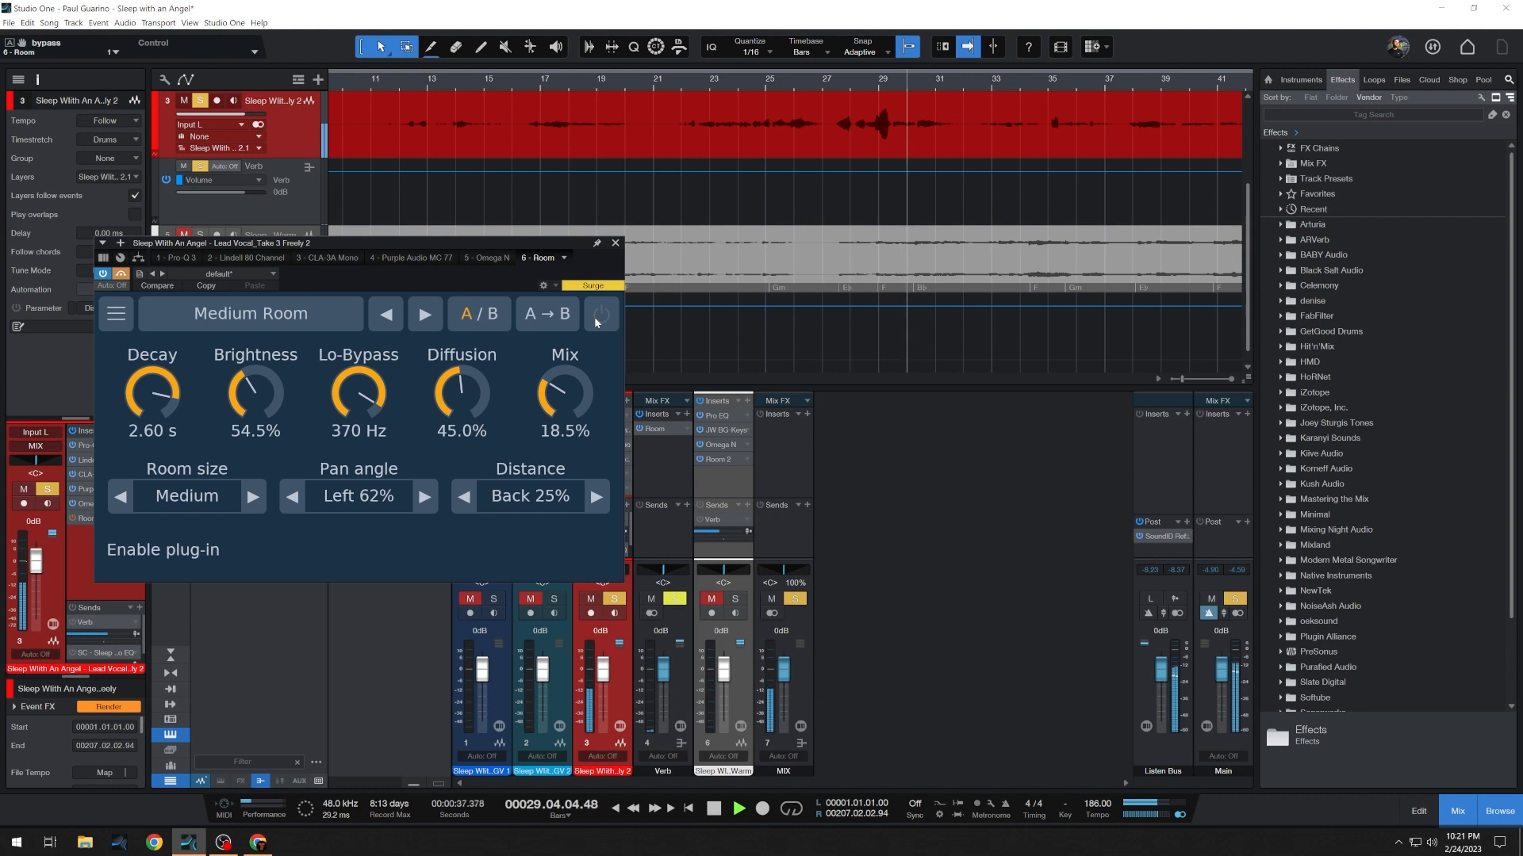
left_click(596, 321)
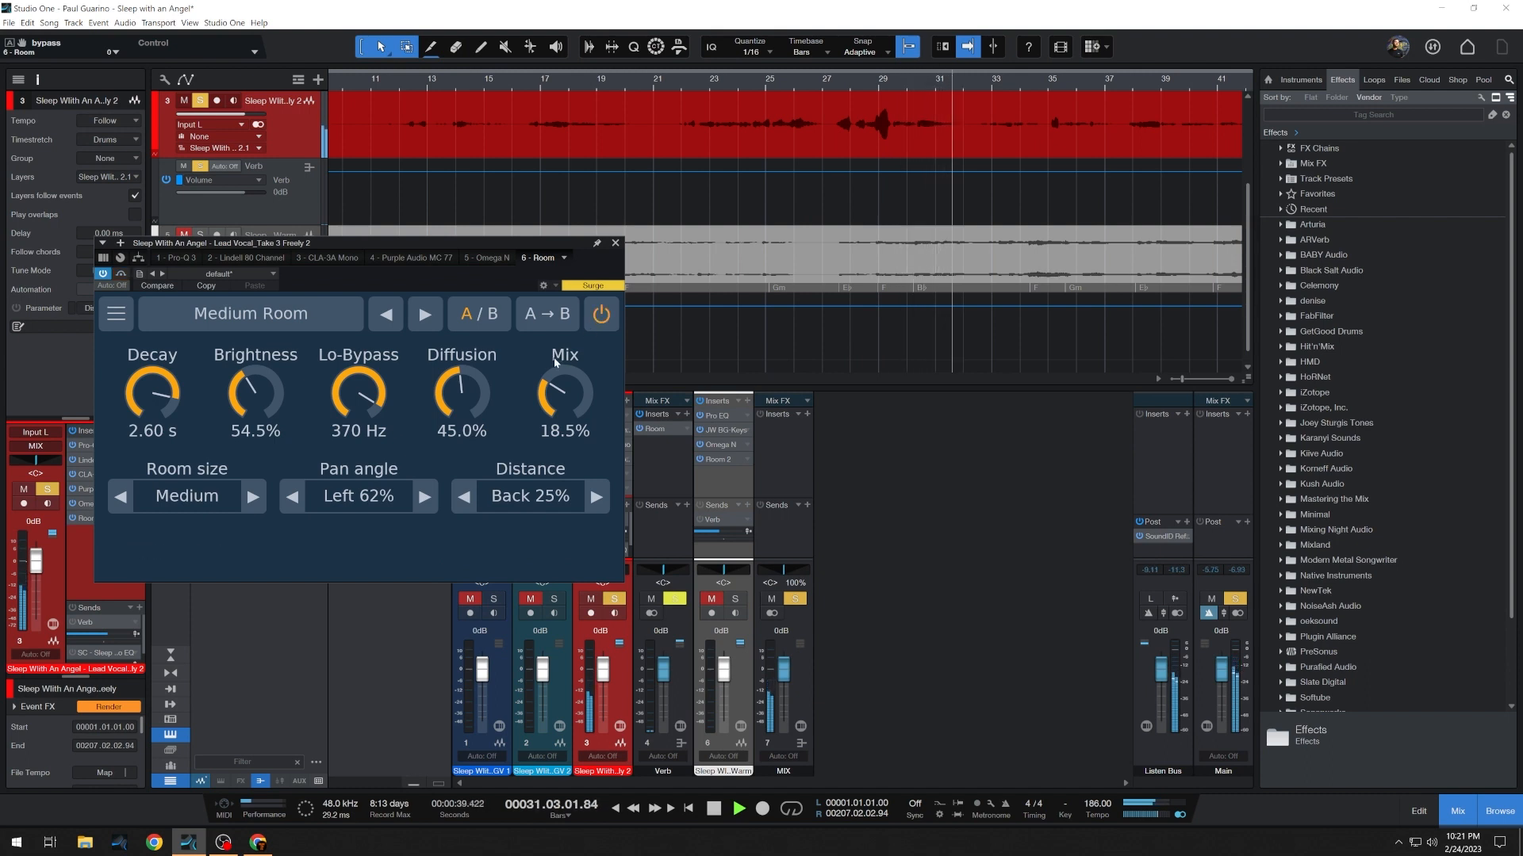
key("space")
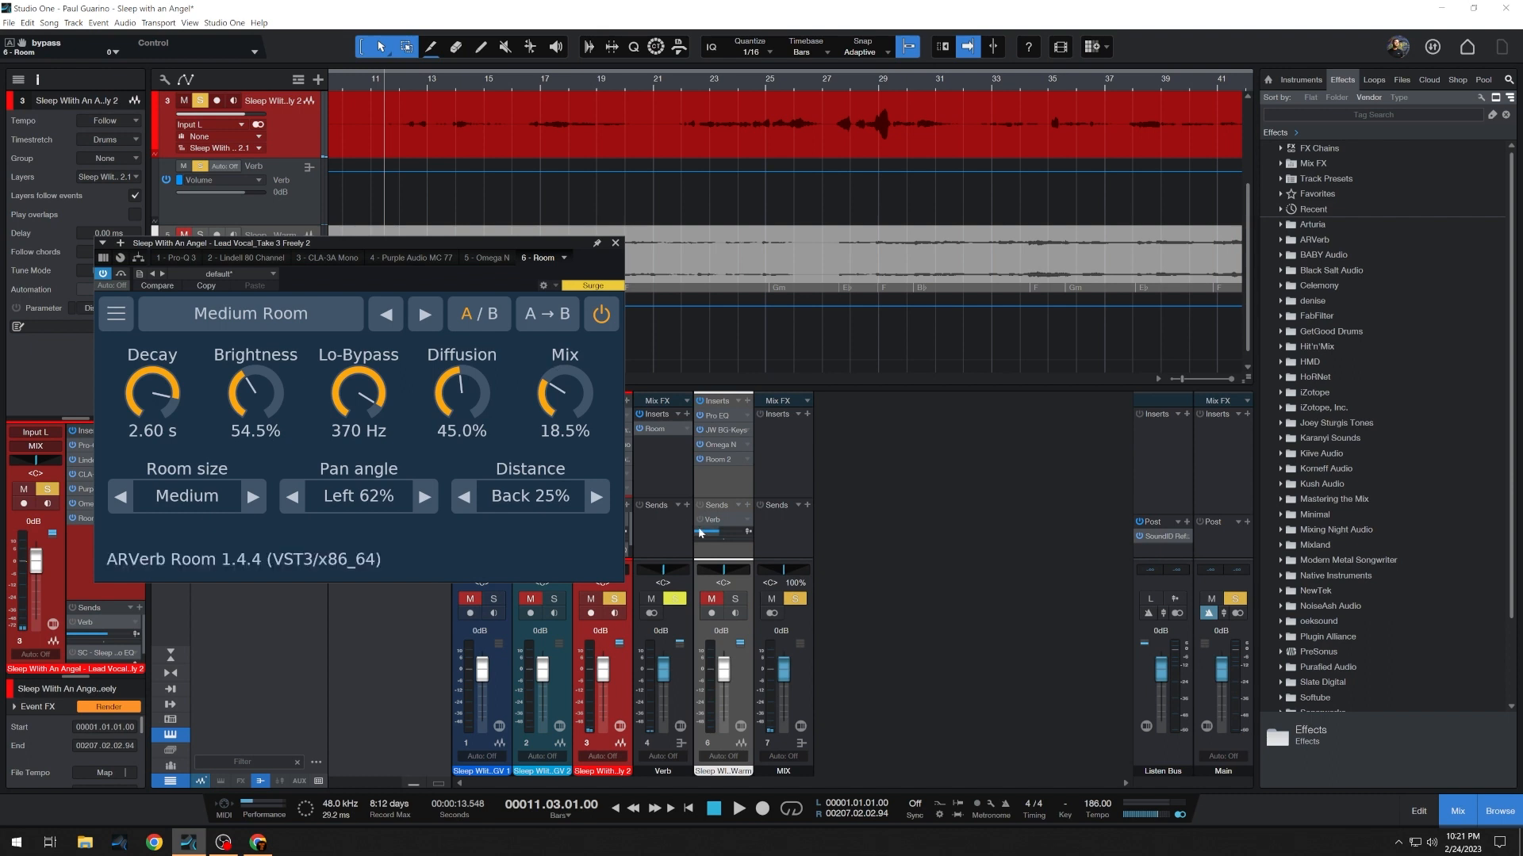
- Clear the active solos, hide the Room window, and audition the full mix while toggling the Mellow & Warm track's Room 2
left_click(674, 591)
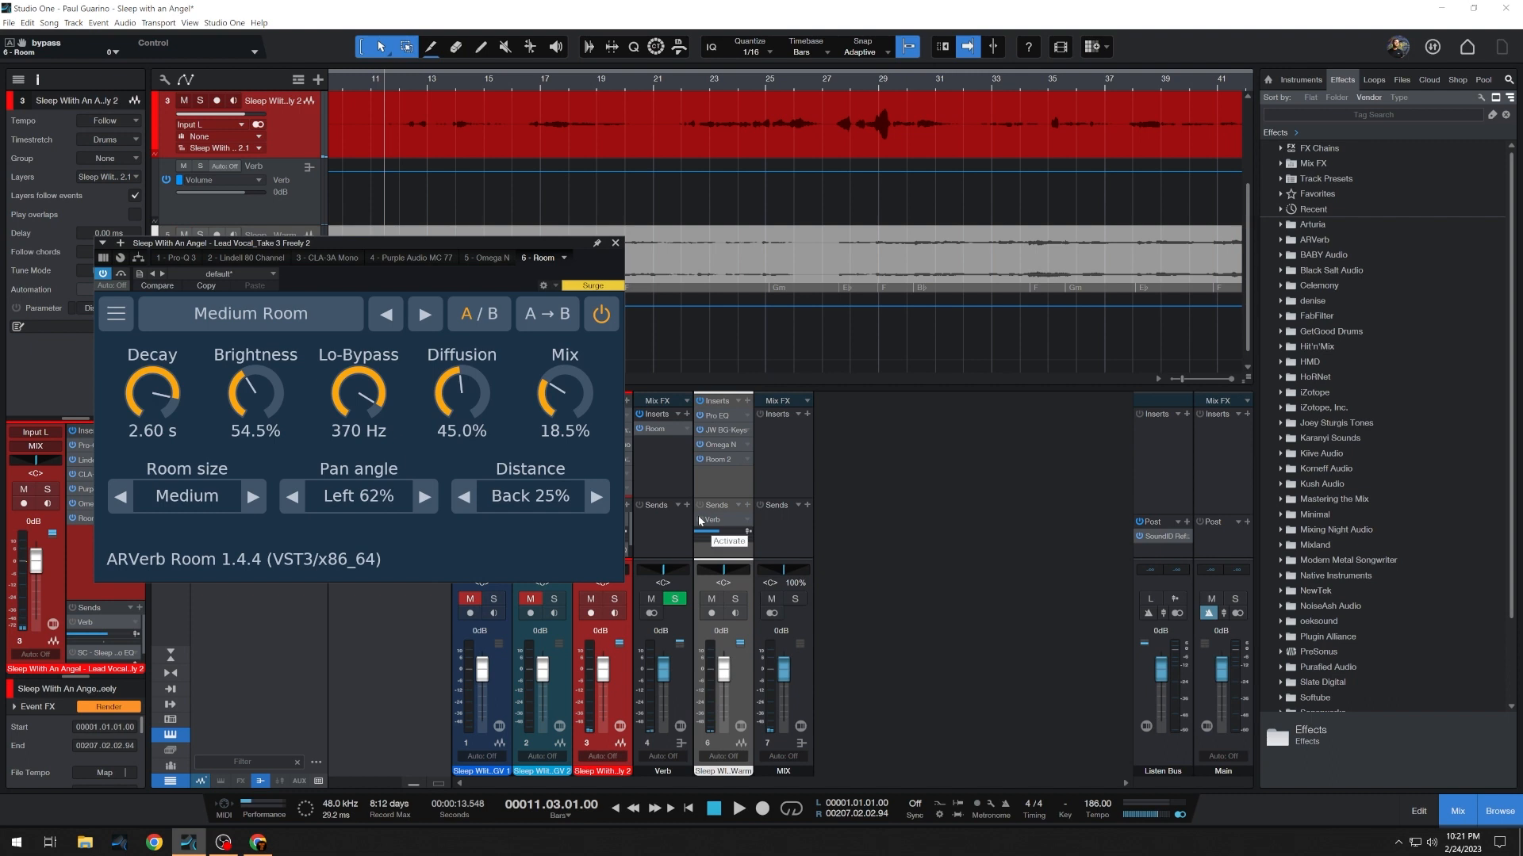
left_click(558, 359)
key("space")
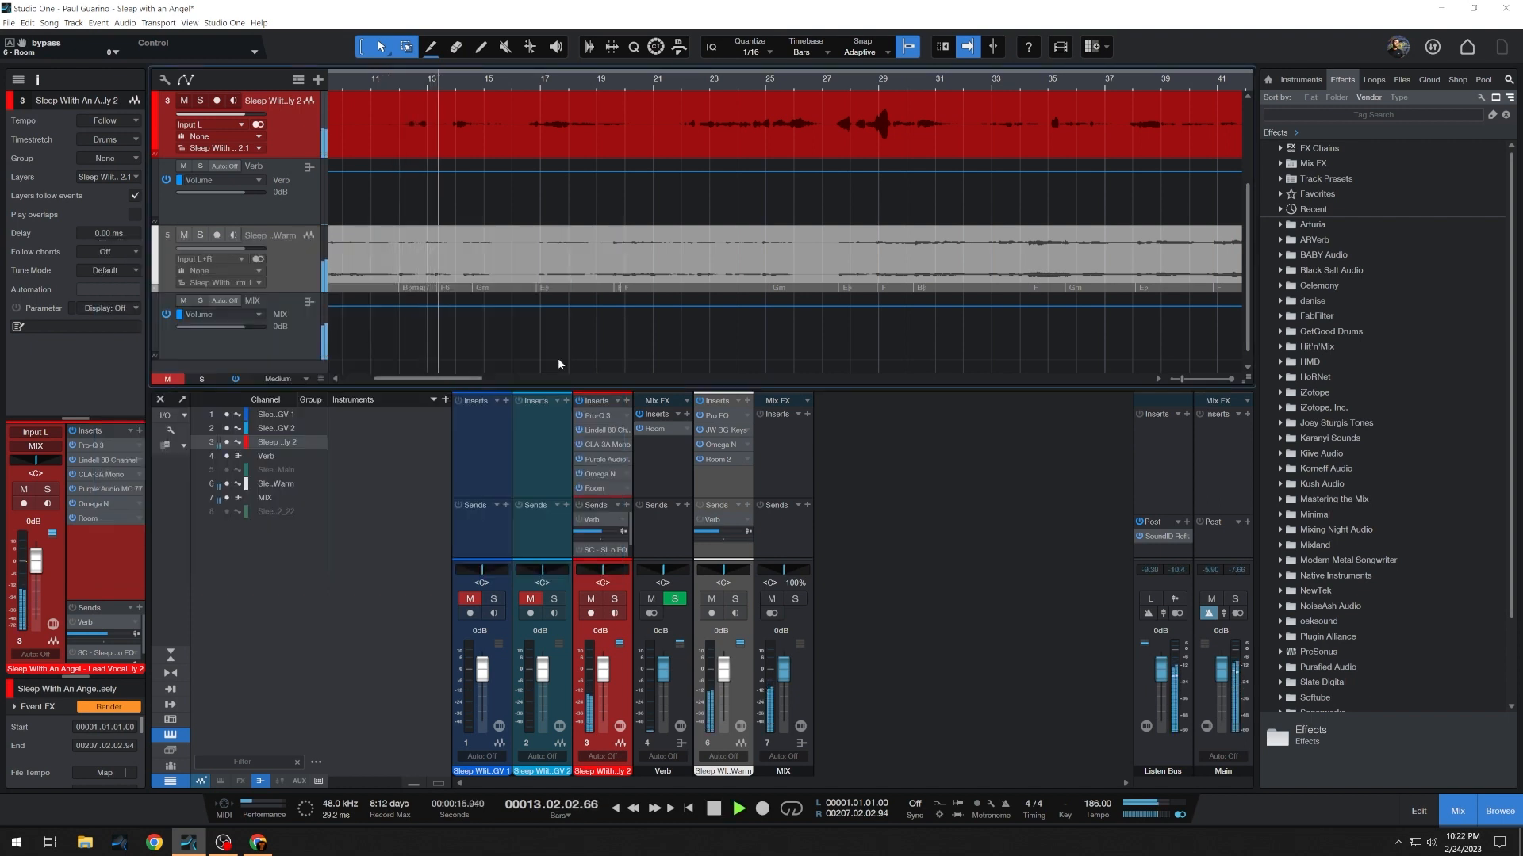
left_click(701, 459)
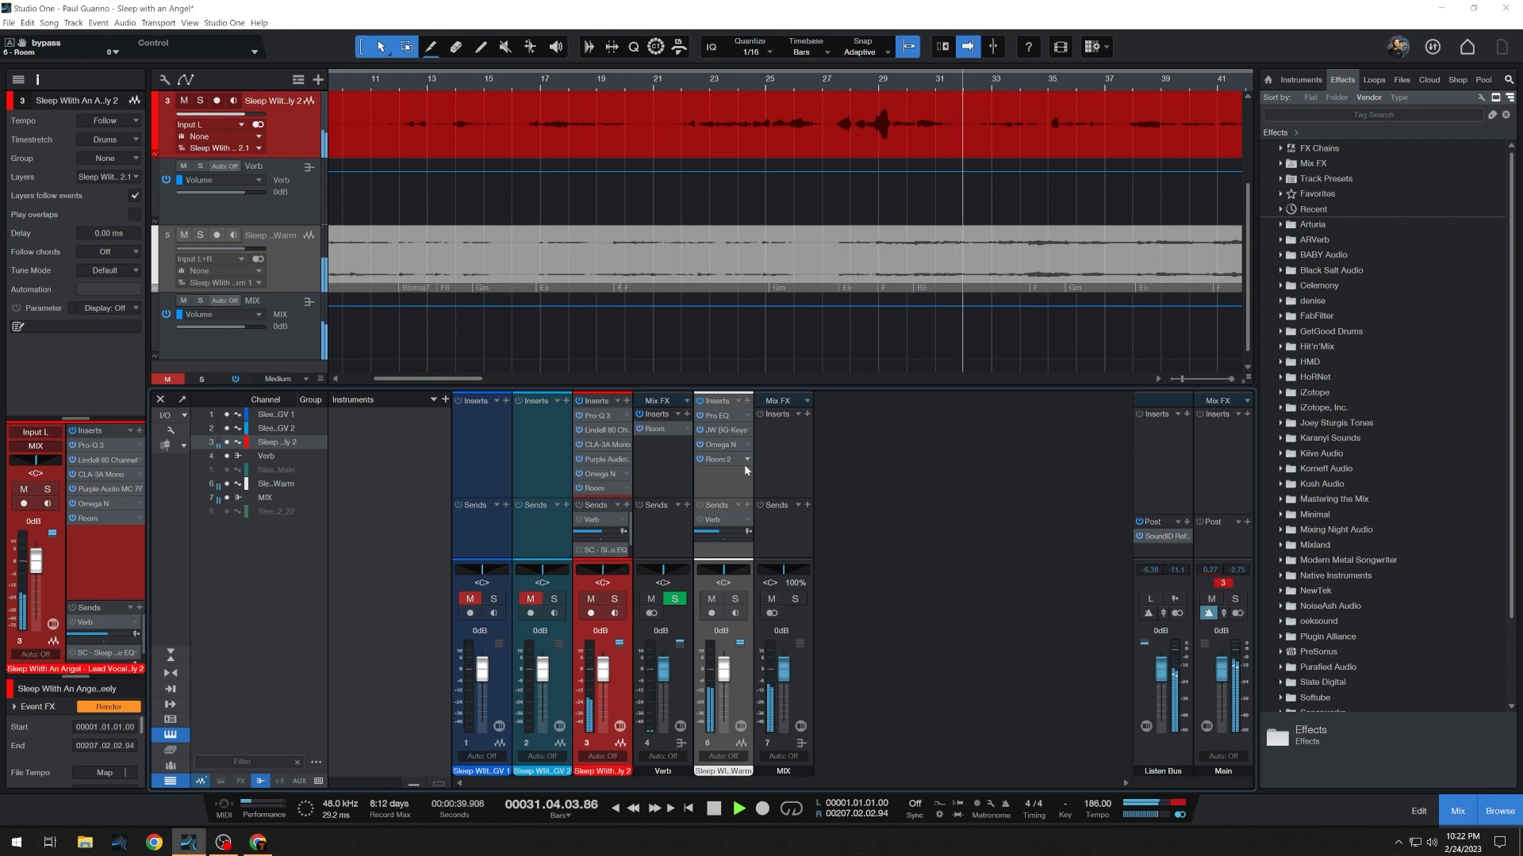
key("space")
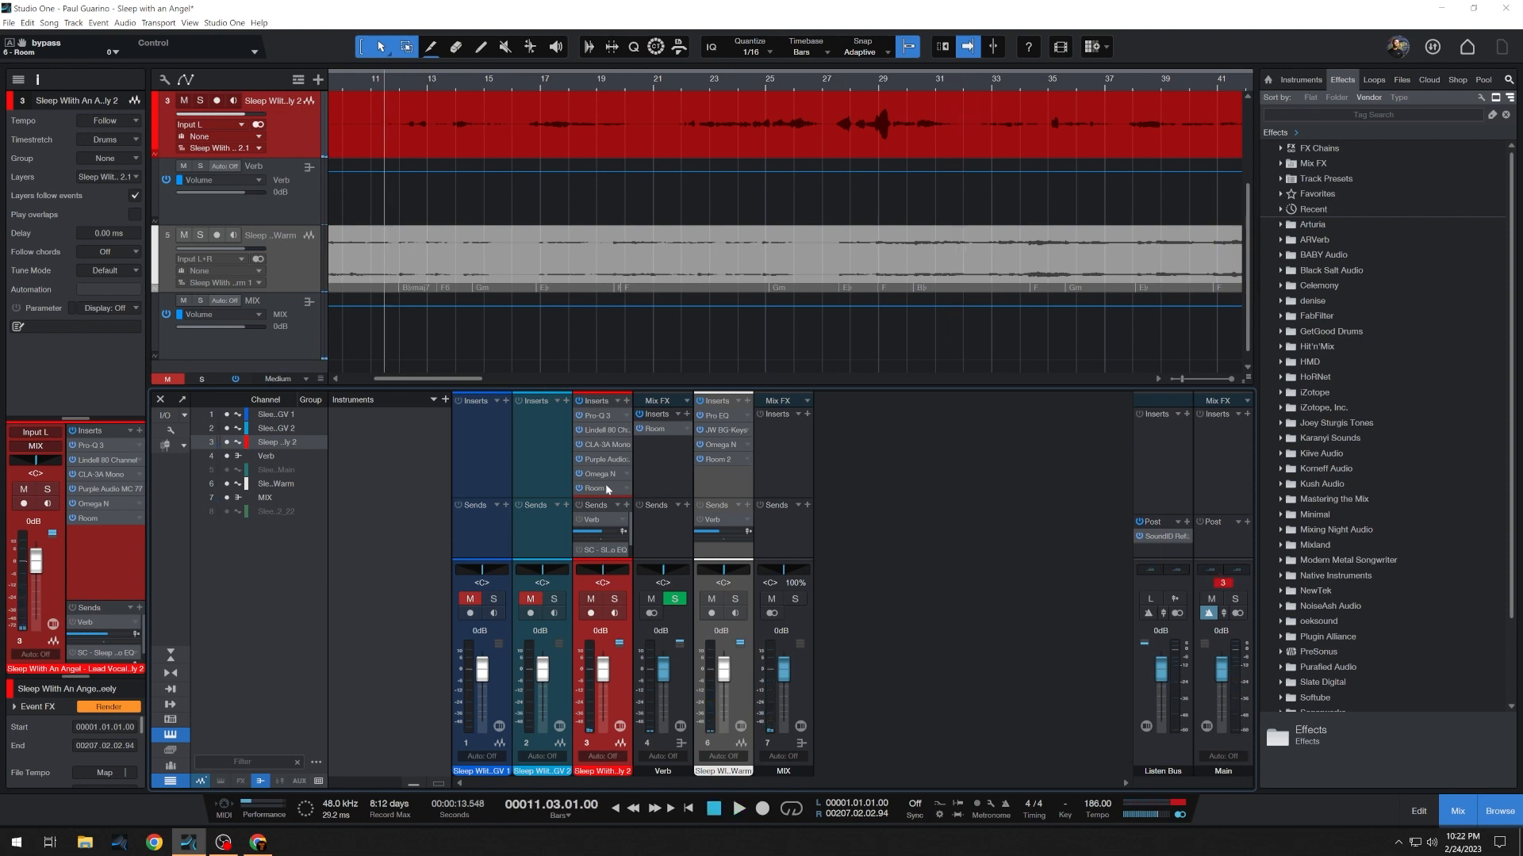
- Activate the Verb sends and replace the Verb channel's reverb with a copy of Room 2, and during playback with the lead vocal's Room
left_click(604, 488)
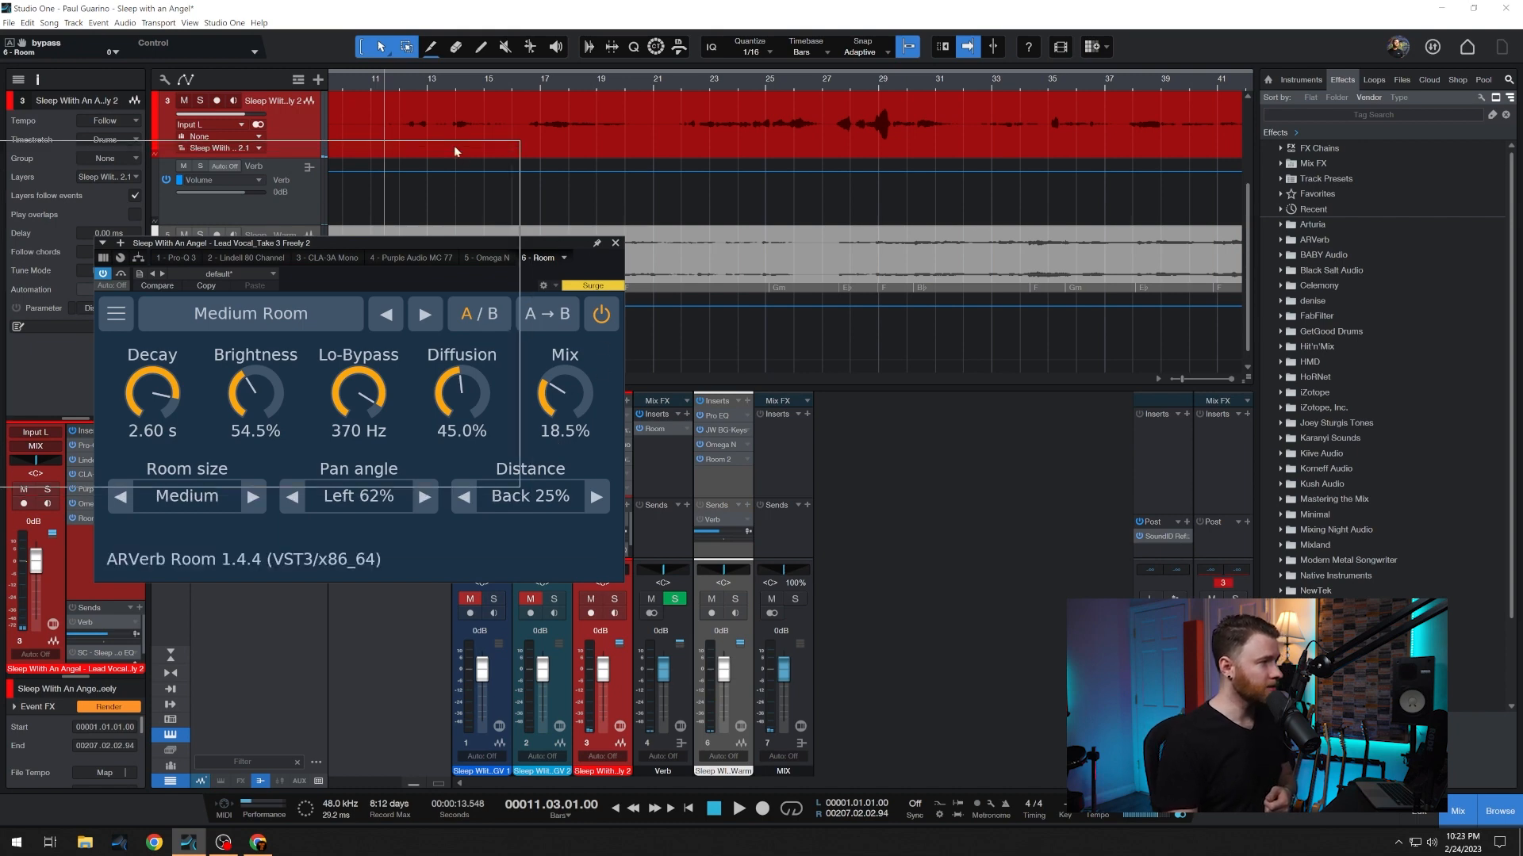
left_click_drag(560, 246, 454, 151)
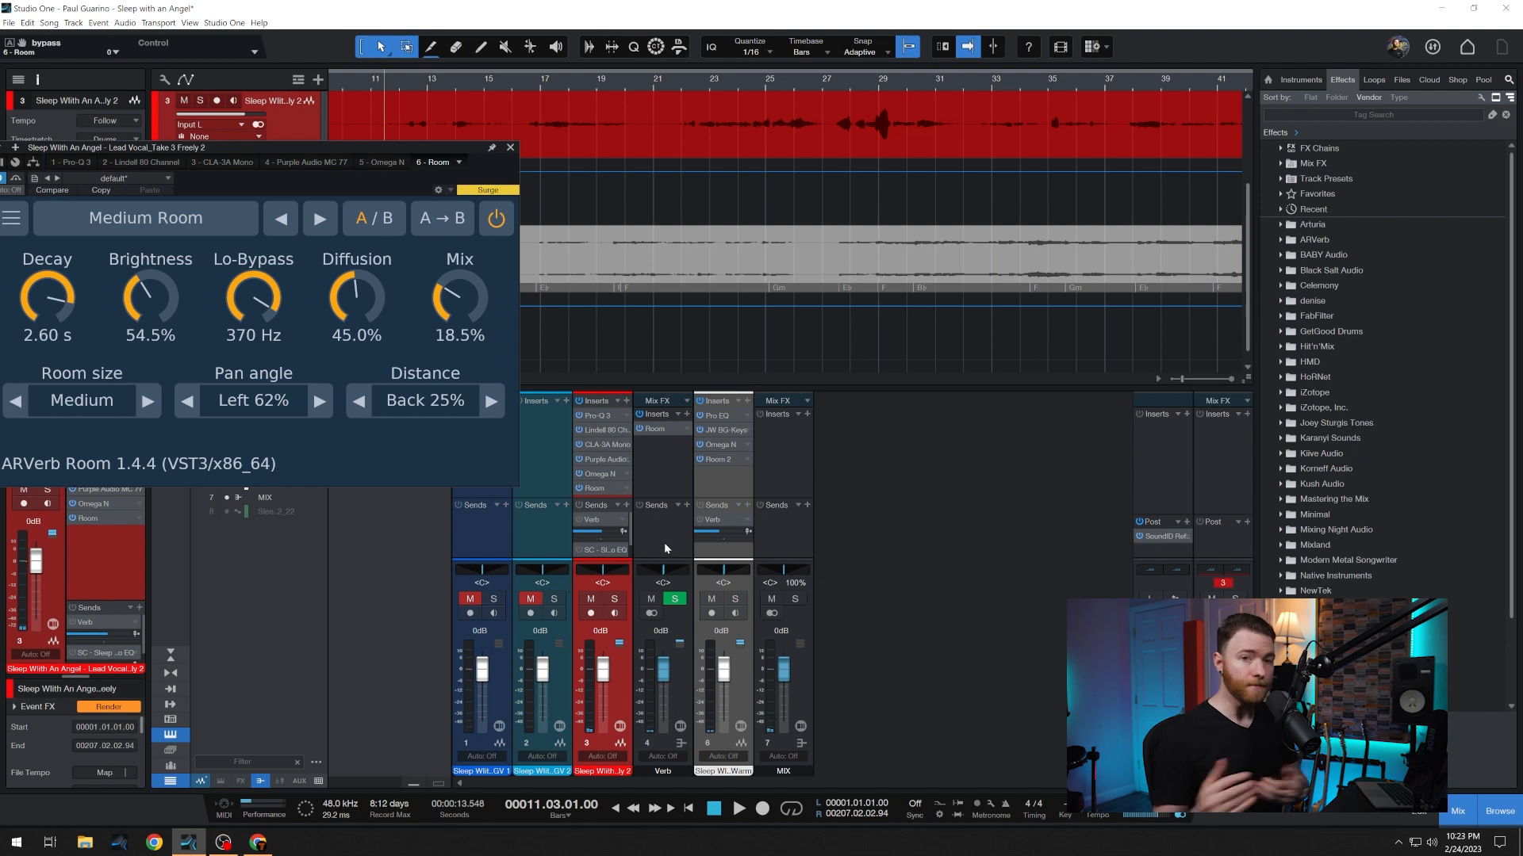
left_click(655, 429)
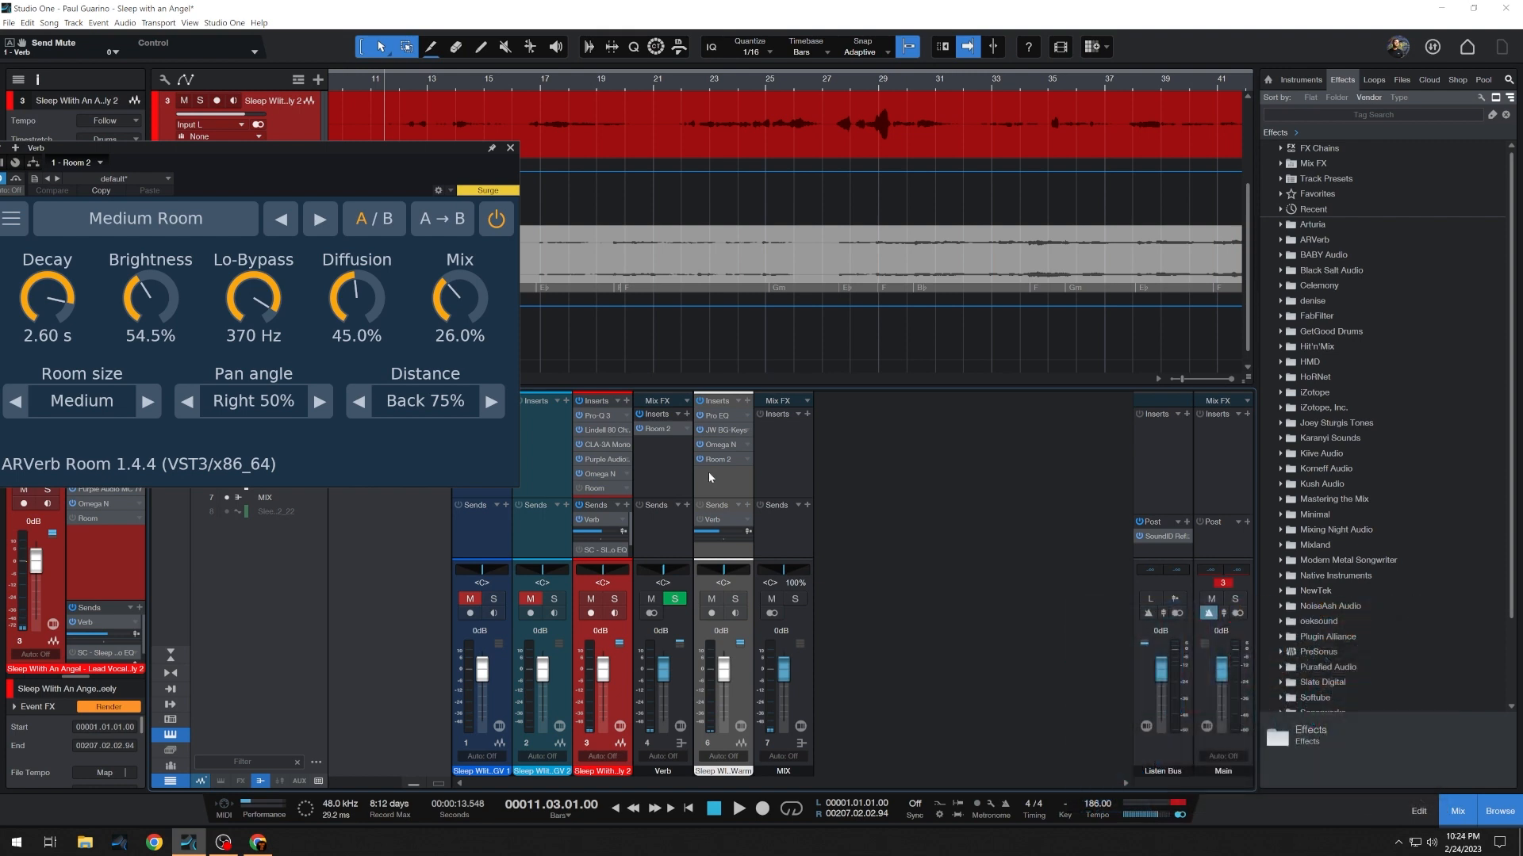
key("space")
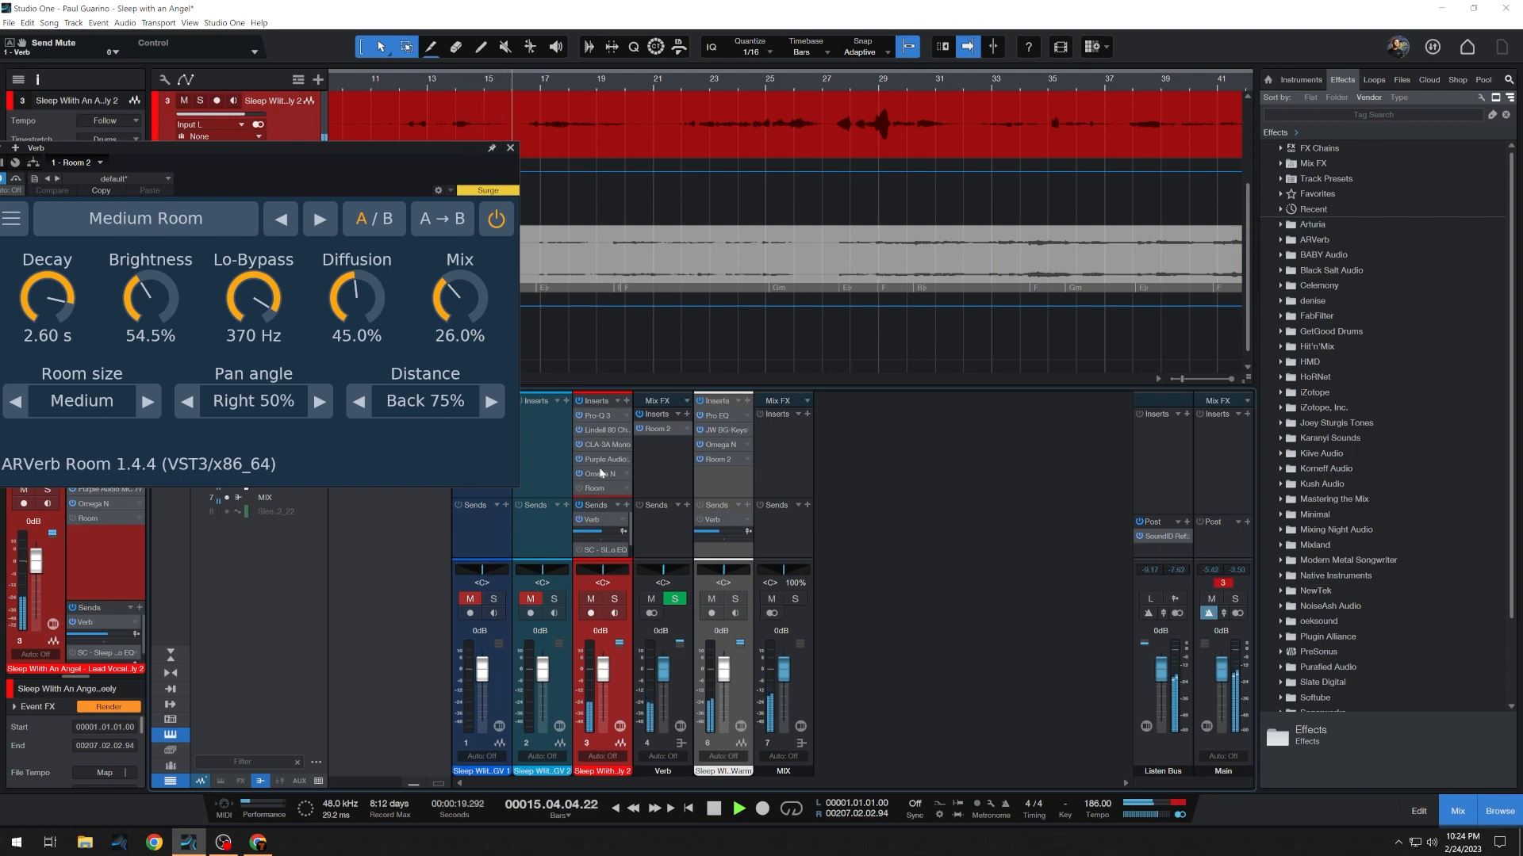
left_click_drag(602, 488, 658, 429)
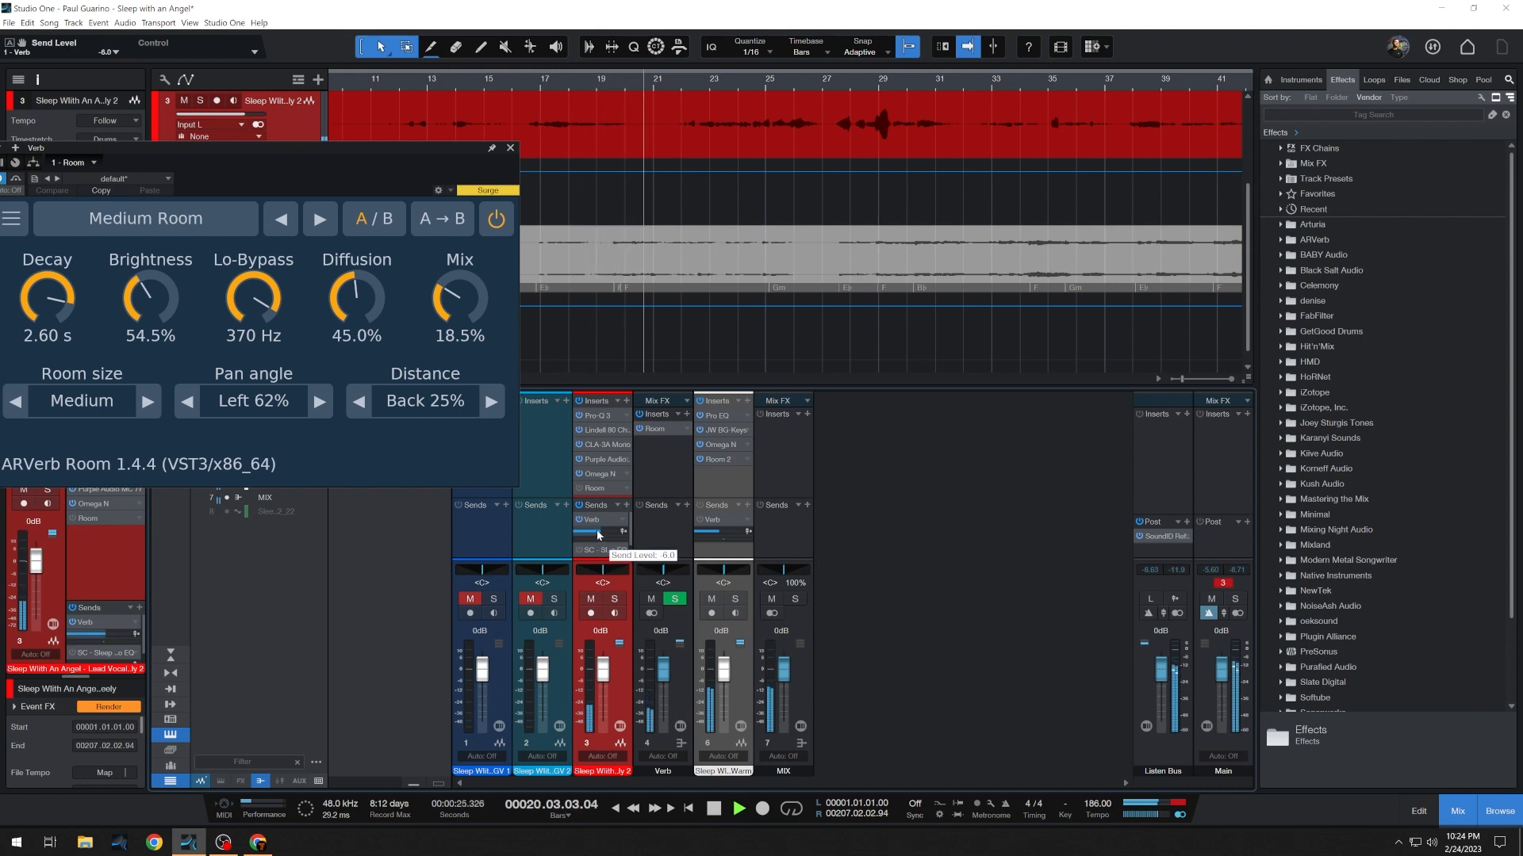
- Lower the lead vocal's Verb send level to -7.4 dB, reposition the Room window, and stop playback
scroll(594, 538, "down", 2)
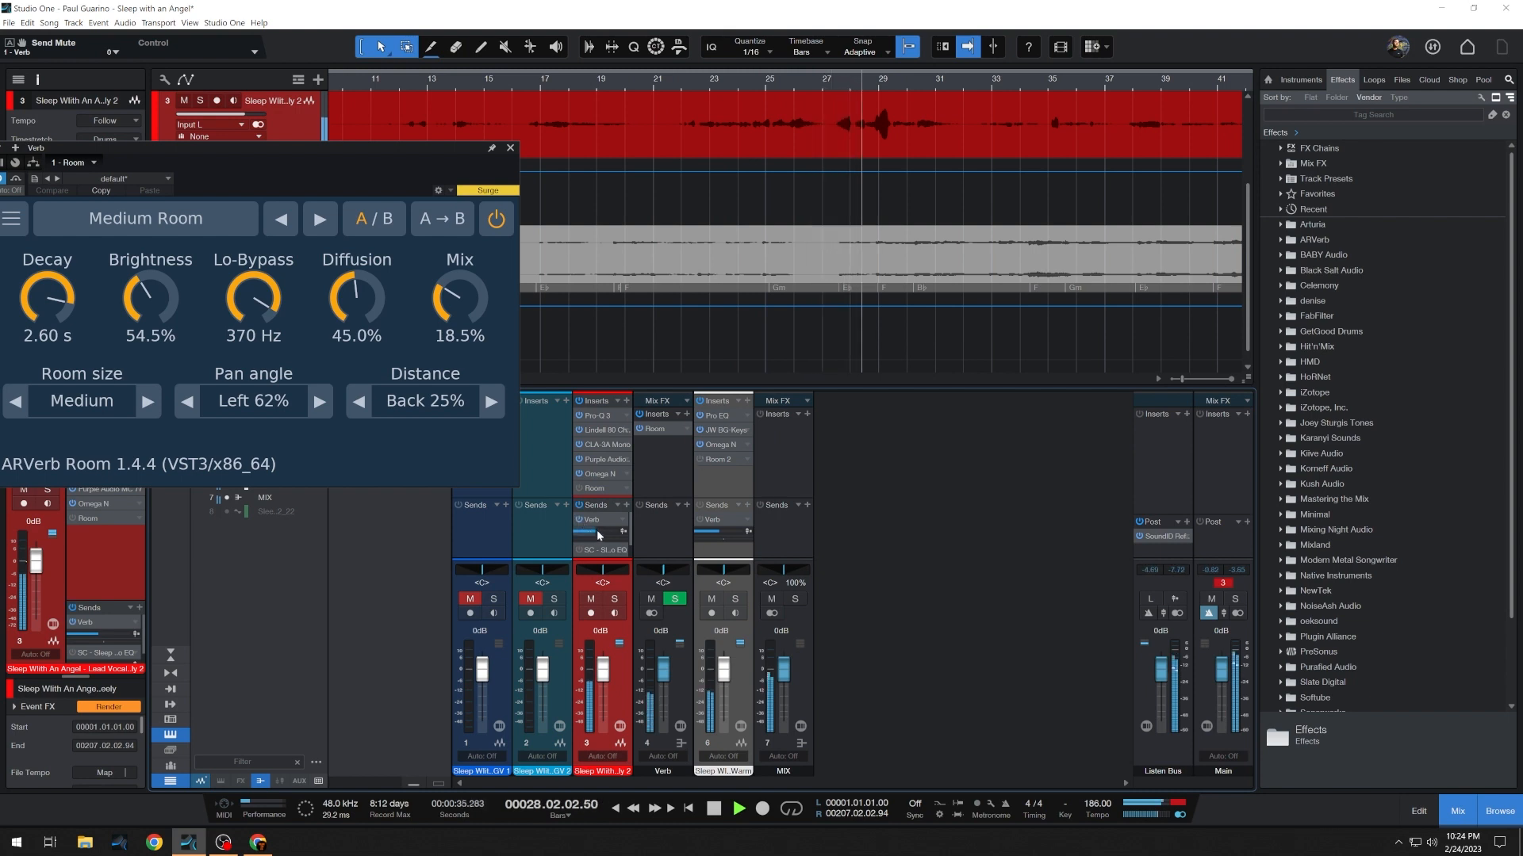
mouse_move(604, 535)
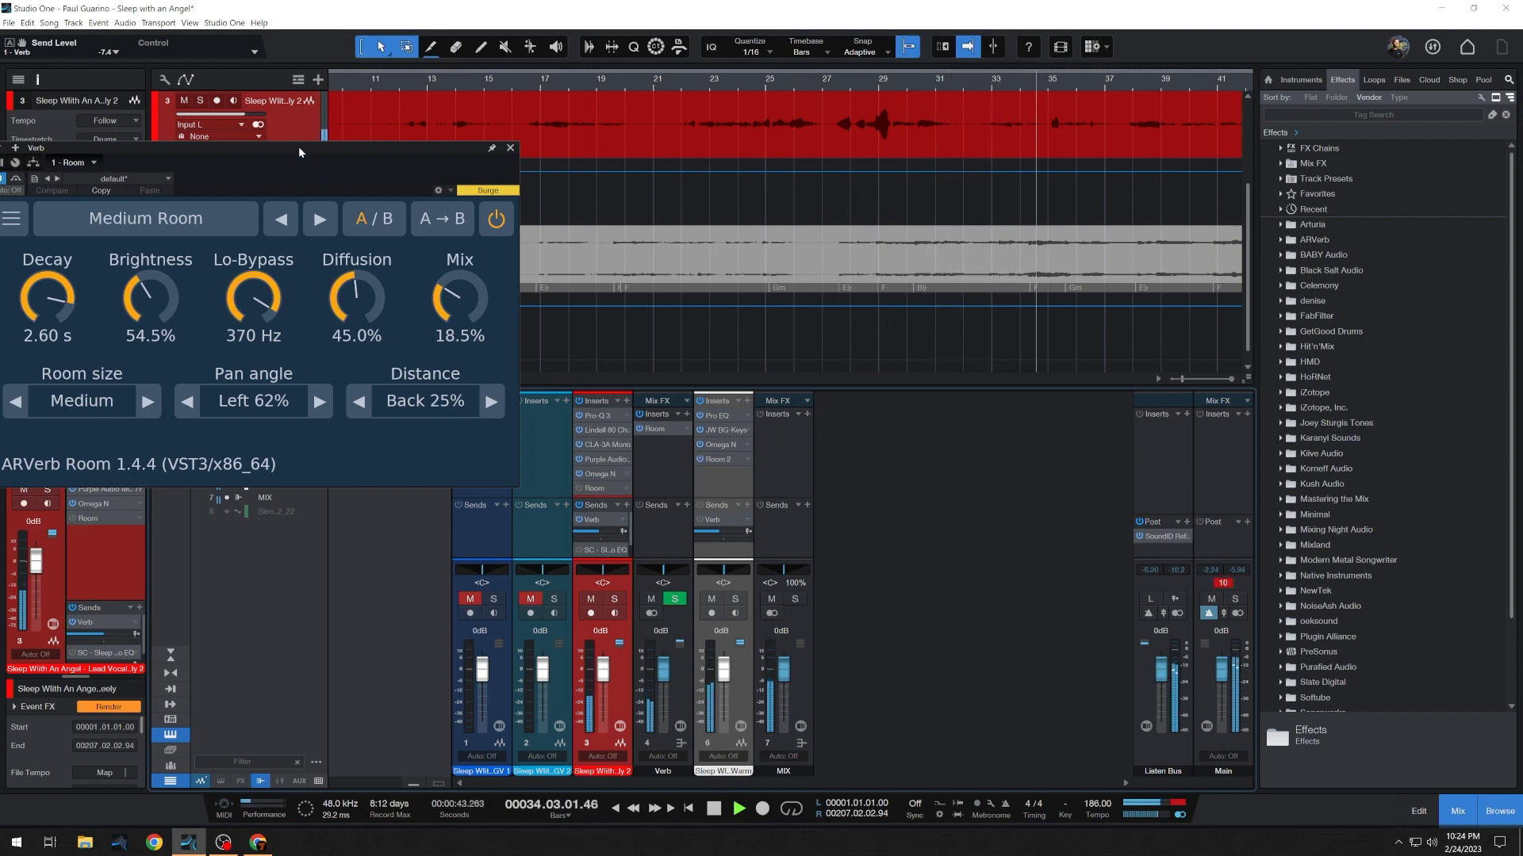
left_click_drag(312, 152, 449, 233)
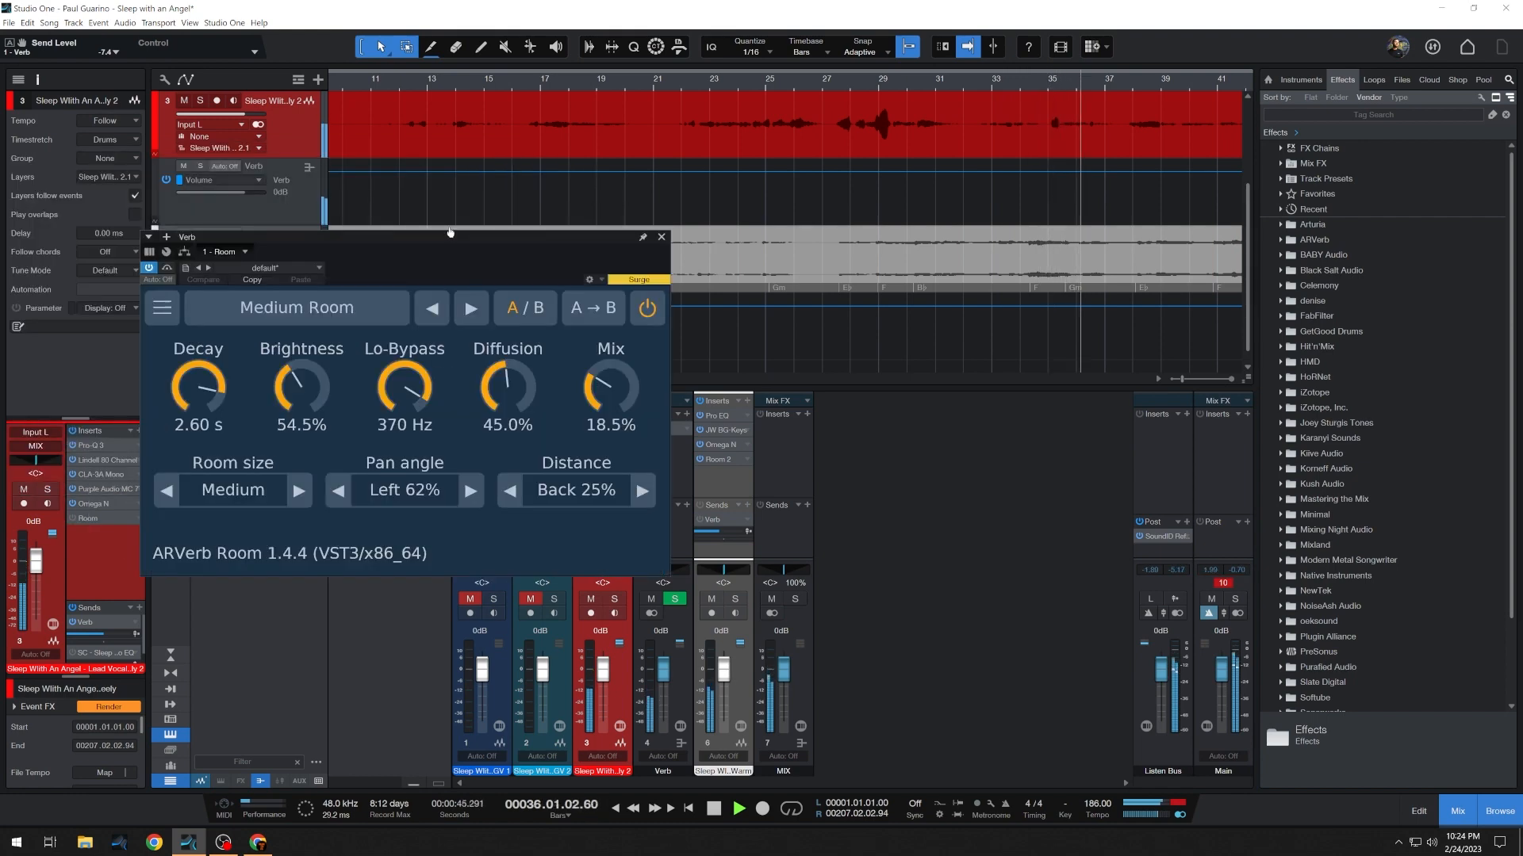
key("space")
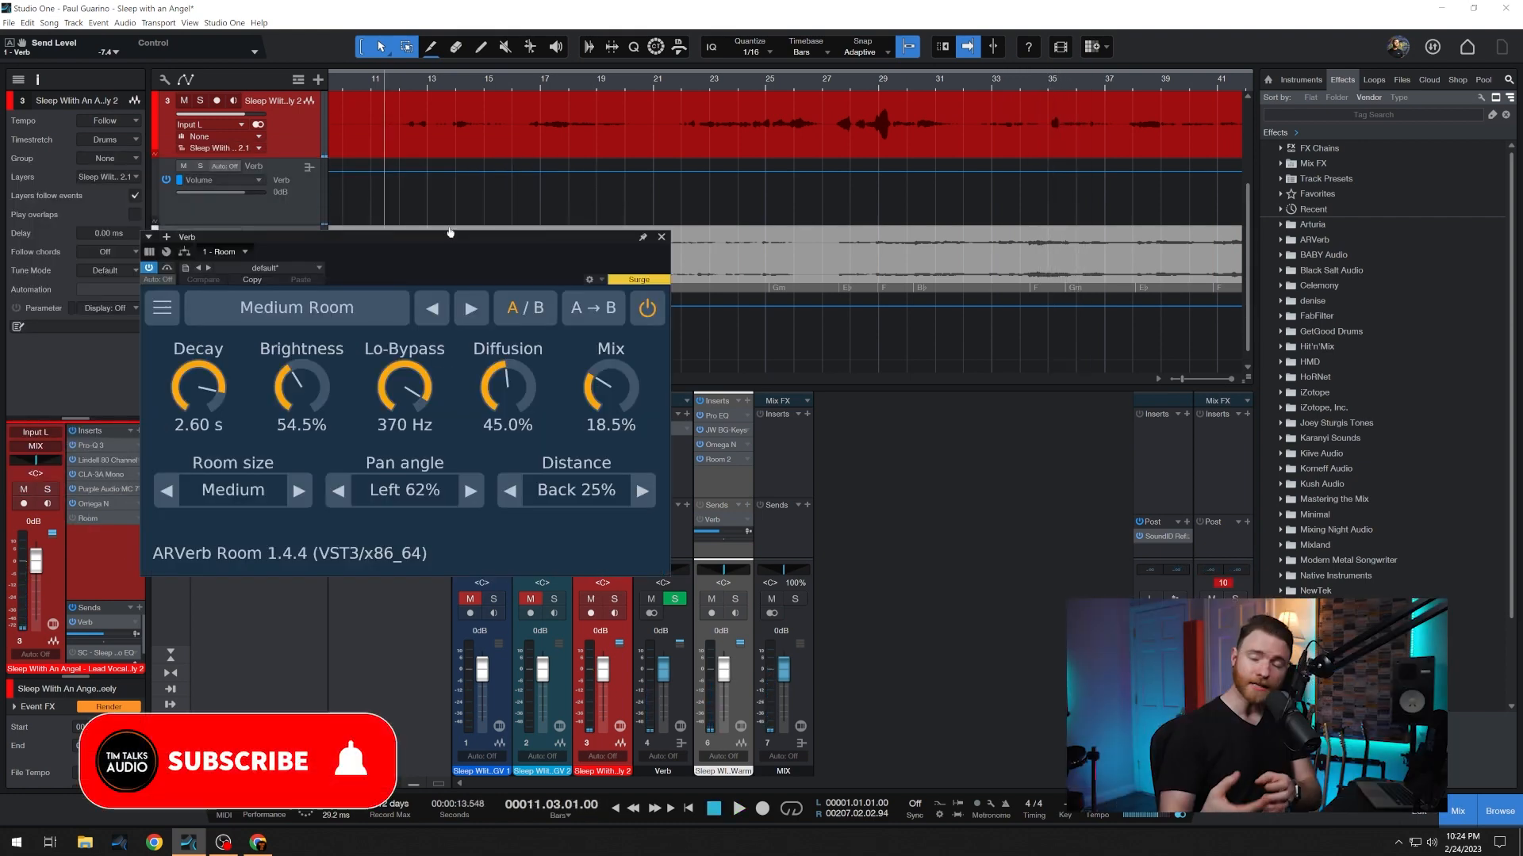